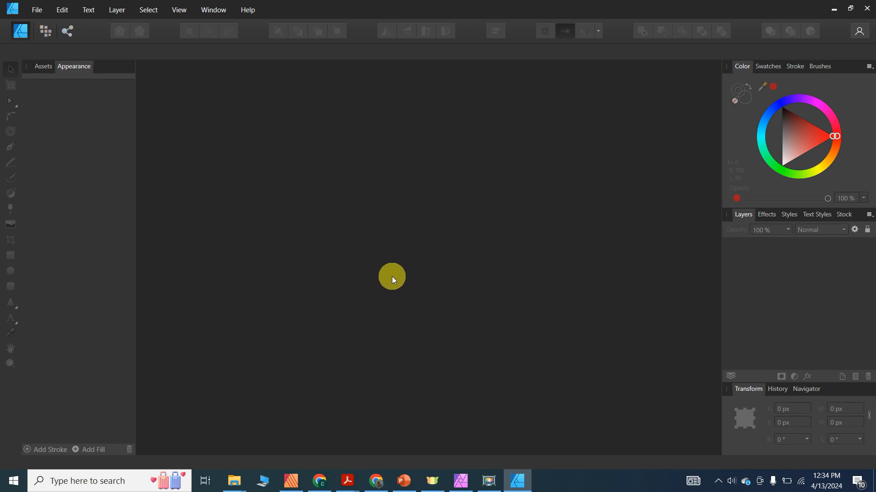
- Switch from the empty Affinity Designer workspace to Affinity Photo
{"action": "left_click", "coordinate": [461, 481]}
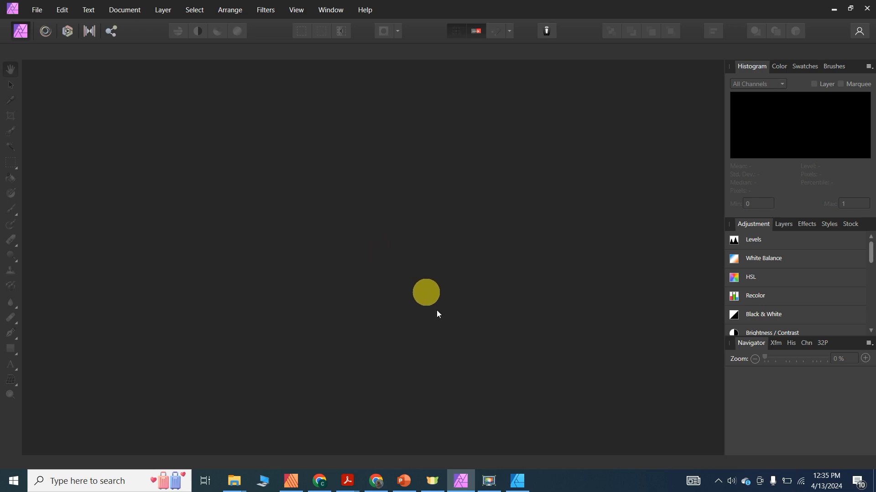
- Return from Affinity Photo to the empty Affinity Designer workspace
{"action": "left_click", "coordinate": [517, 482]}
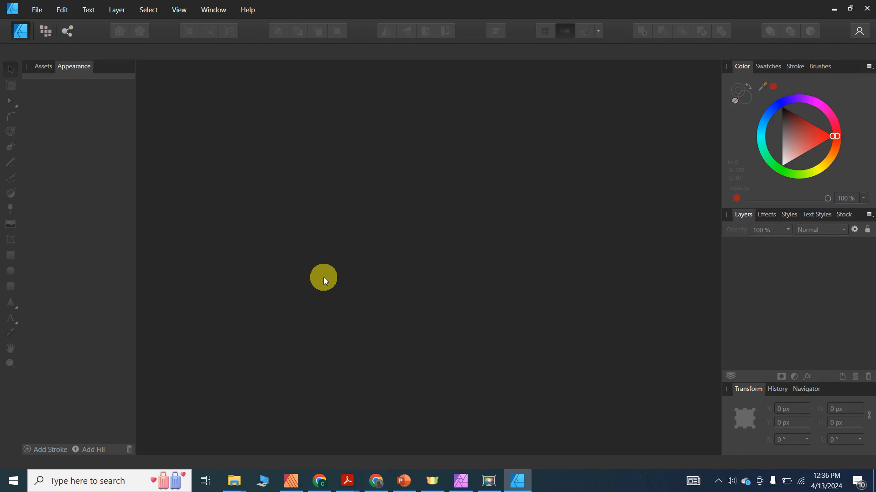
- Start a new document from File > New with the A3 print preset
{"action": "left_click", "coordinate": [39, 11]}
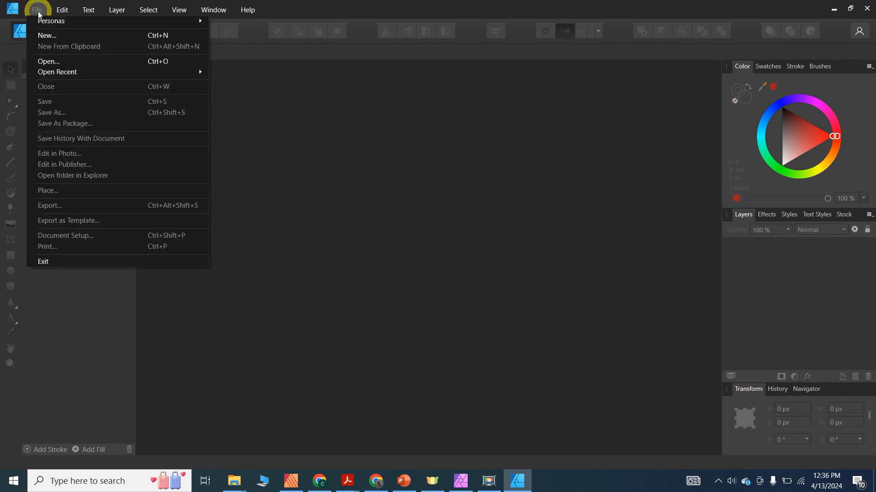
{"action": "left_click", "coordinate": [52, 37]}
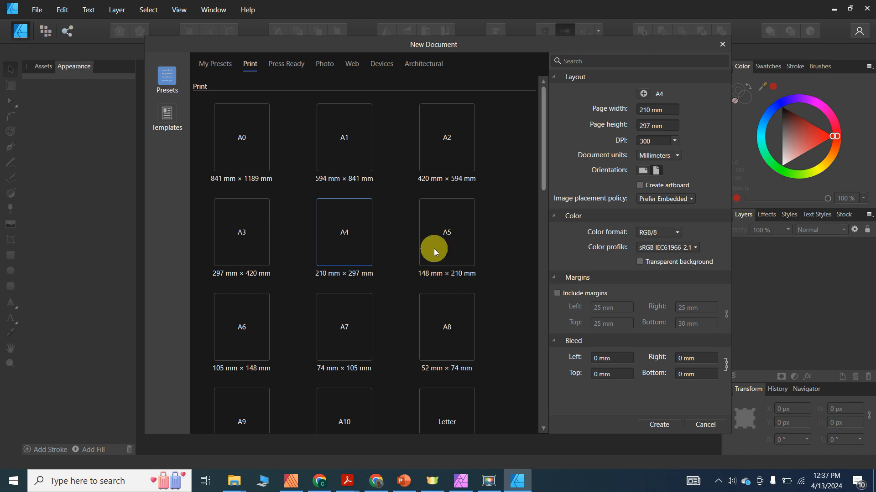
{"action": "left_click", "coordinate": [243, 160]}
{"action": "left_click", "coordinate": [345, 165]}
{"action": "left_click", "coordinate": [460, 160]}
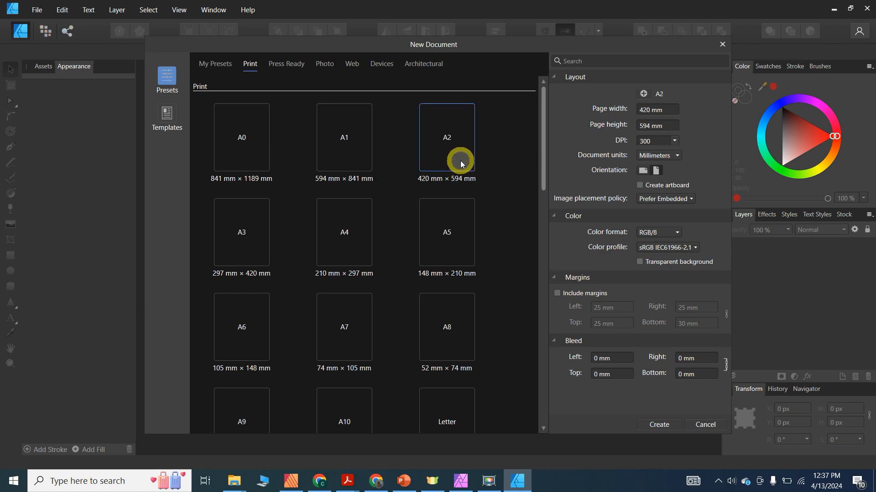
{"action": "left_click", "coordinate": [254, 241]}
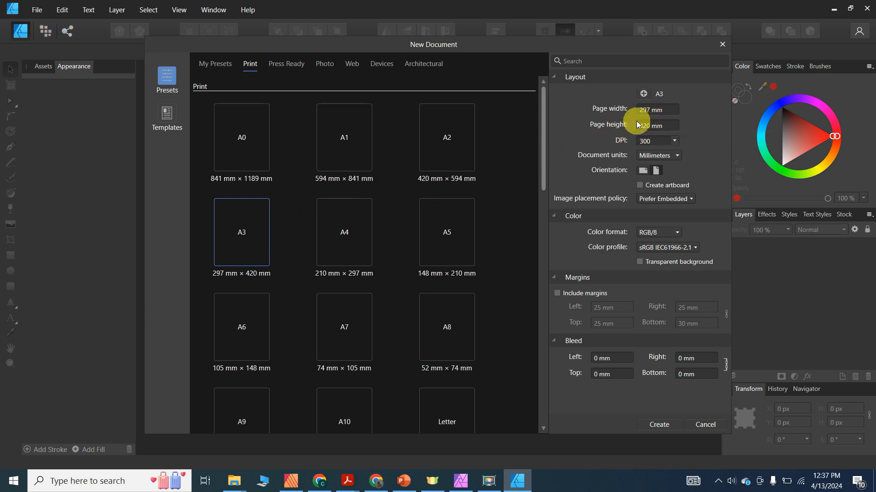
- Make the page 900 × 900 mm with Pixels as document units and create it
{"action": "left_click", "coordinate": [656, 112]}
{"action": "triple_click", "coordinate": [656, 112]}
{"action": "type", "text": "900"}
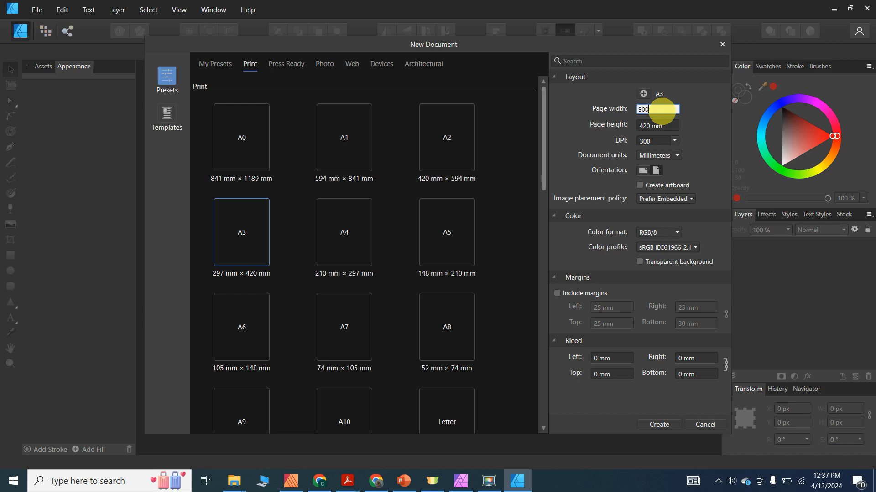
{"action": "triple_click", "coordinate": [647, 126]}
{"action": "type", "text": "900"}
{"action": "left_click", "coordinate": [655, 155]}
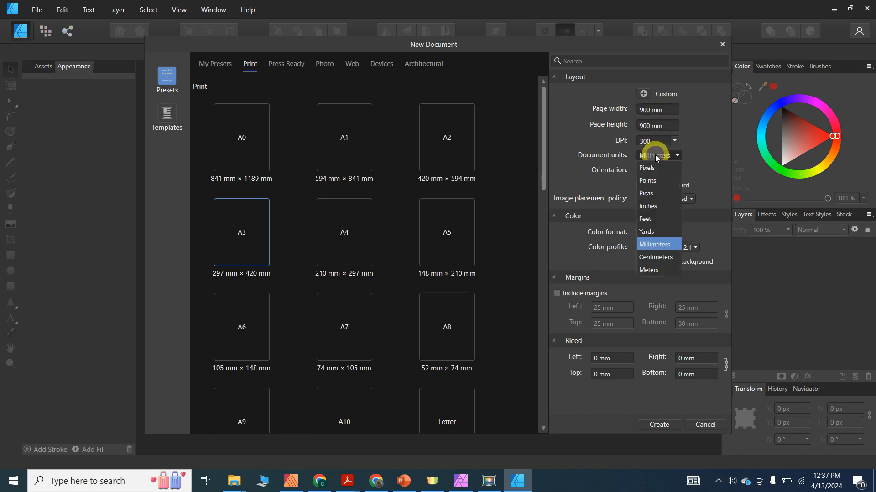
{"action": "left_click", "coordinate": [650, 169]}
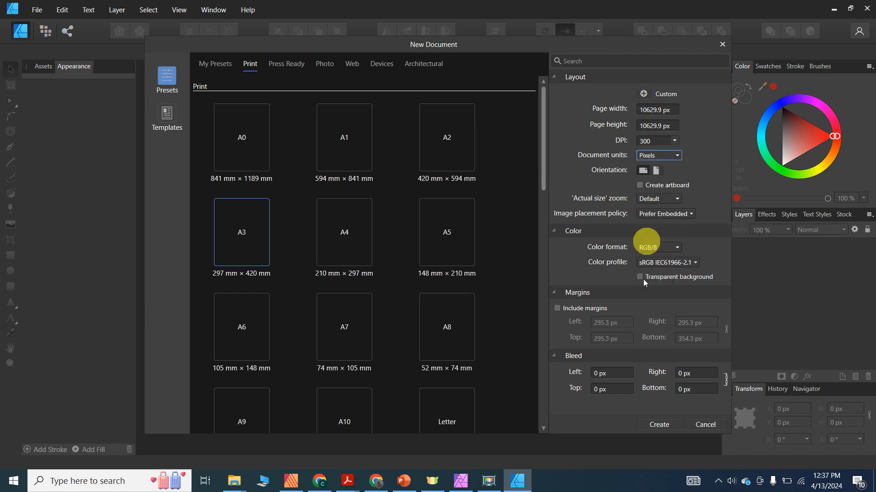
{"action": "left_click", "coordinate": [653, 426]}
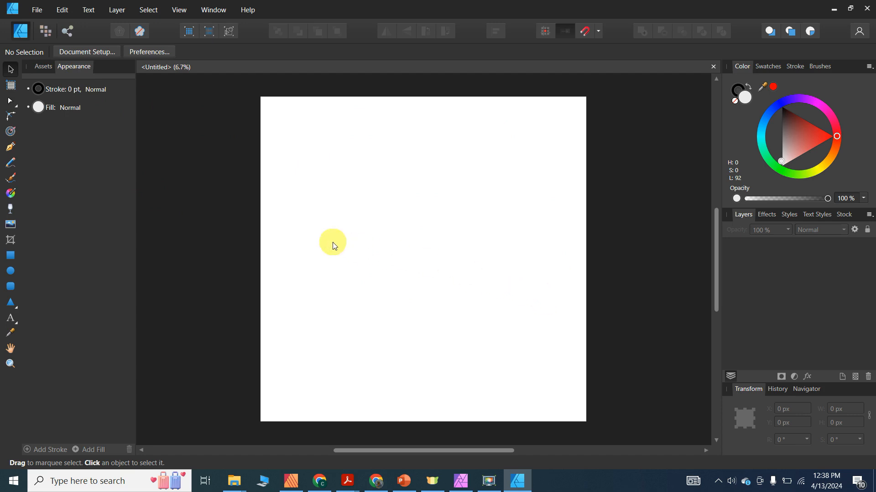
- Place the green campaign poster JPG from Original Images and stretch it over the whole page
{"action": "left_click", "coordinate": [36, 11]}
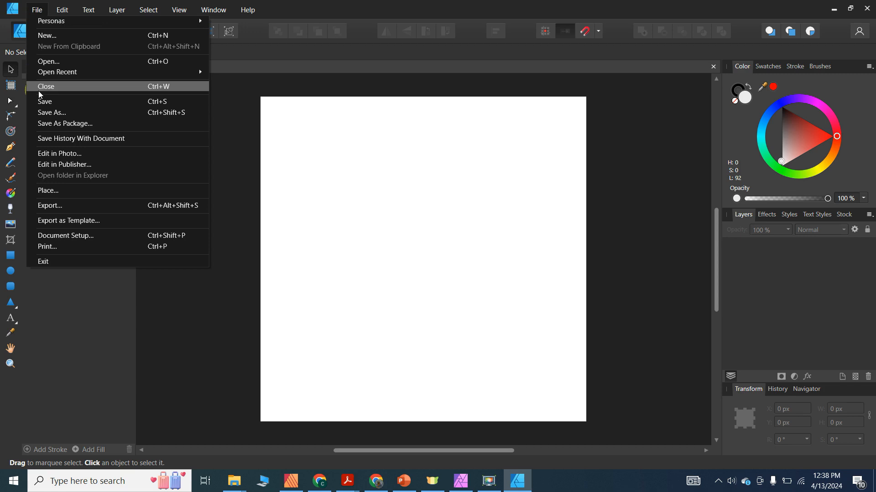
{"action": "left_click", "coordinate": [52, 191]}
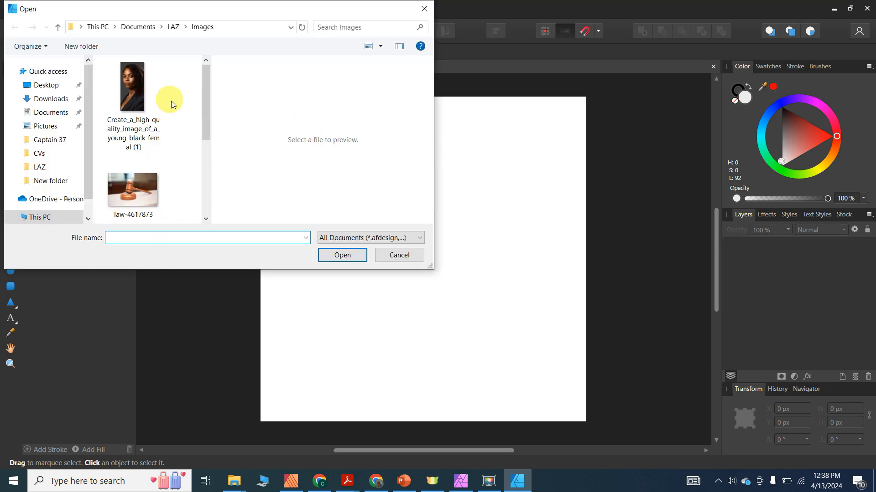
{"action": "mouse_move", "coordinate": [208, 81]}
{"action": "left_mouse_down"}
{"action": "mouse_move", "coordinate": [208, 160]}
{"action": "mouse_move", "coordinate": [215, 94]}
{"action": "left_mouse_up"}
{"action": "left_click", "coordinate": [173, 28]}
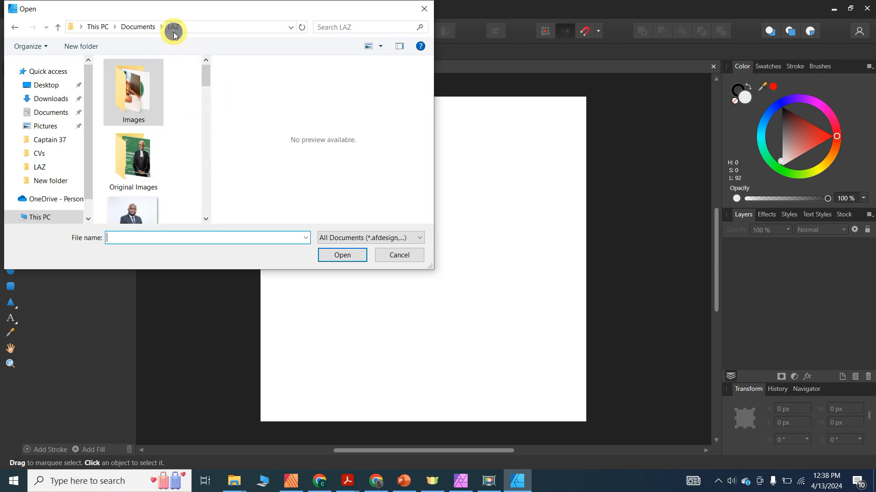
{"action": "left_click", "coordinate": [142, 171]}
{"action": "double_click", "coordinate": [142, 172]}
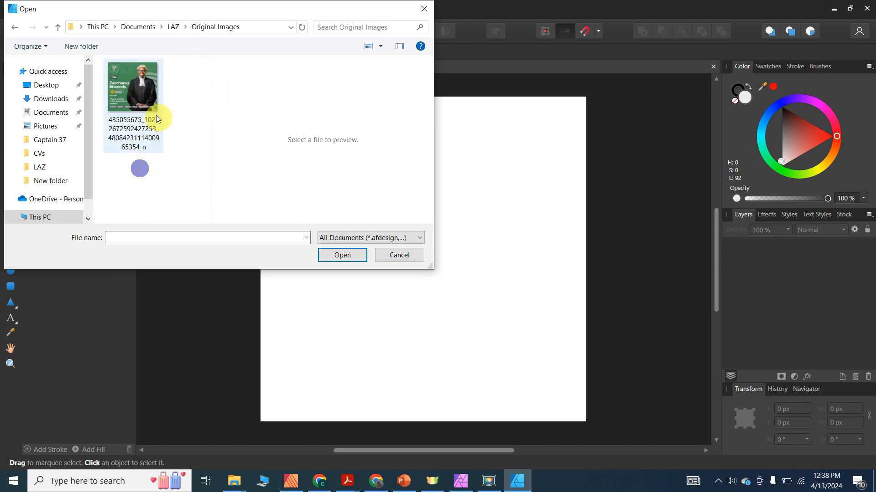
{"action": "double_click", "coordinate": [138, 90]}
{"action": "left_click_drag", "start_coordinate": [276, 109], "coordinate": [574, 406]}
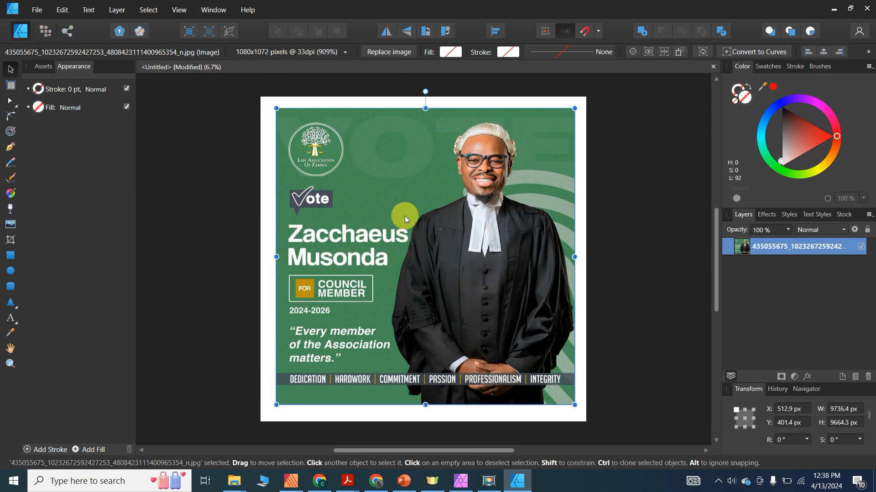
{"action": "left_click_drag", "start_coordinate": [409, 196], "coordinate": [393, 185]}
{"action": "left_click_drag", "start_coordinate": [560, 394], "coordinate": [588, 421]}
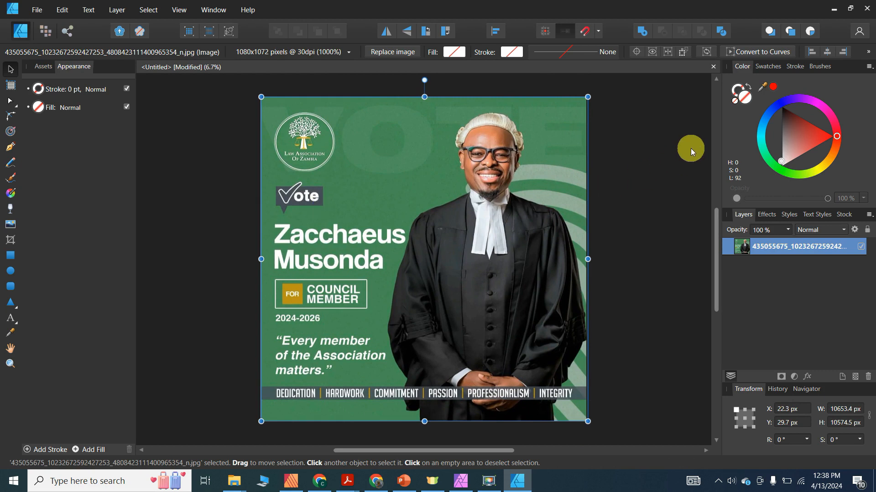
{"action": "left_click", "coordinate": [657, 151]}
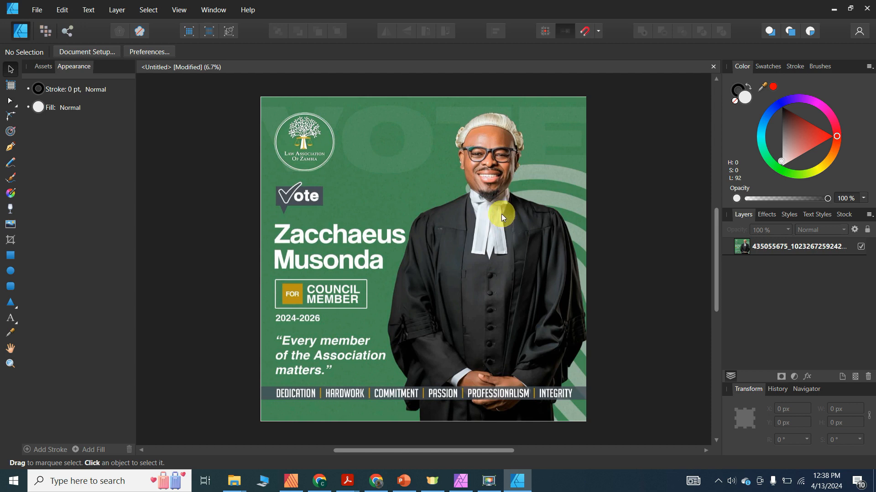
- In Affinity Photo, create a new 900 × 900 px document
{"action": "left_click", "coordinate": [460, 482]}
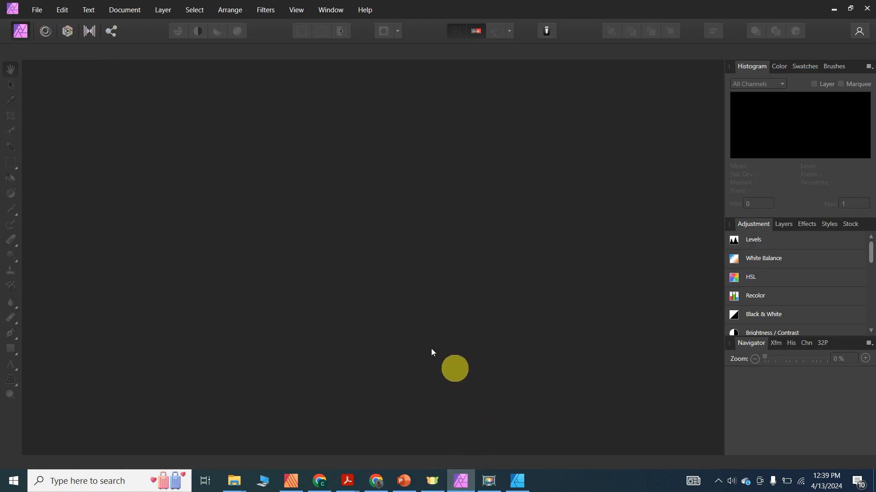
{"action": "left_click", "coordinate": [34, 10]}
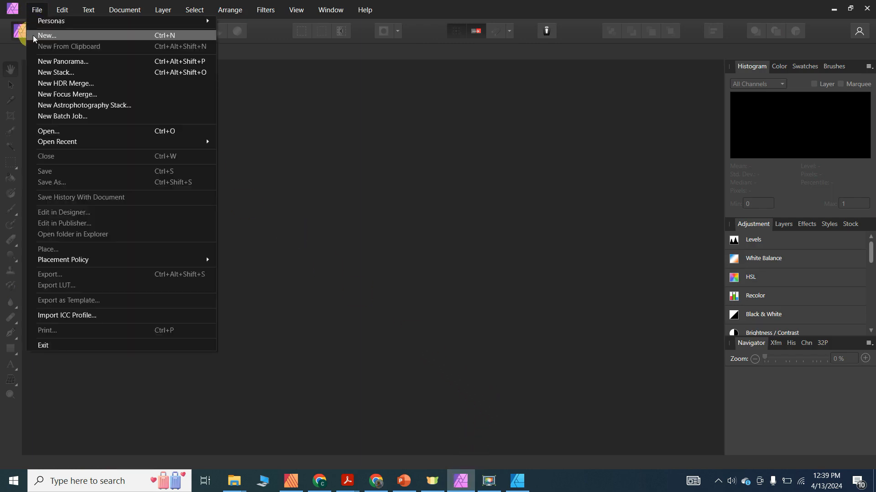
{"action": "left_click", "coordinate": [50, 35]}
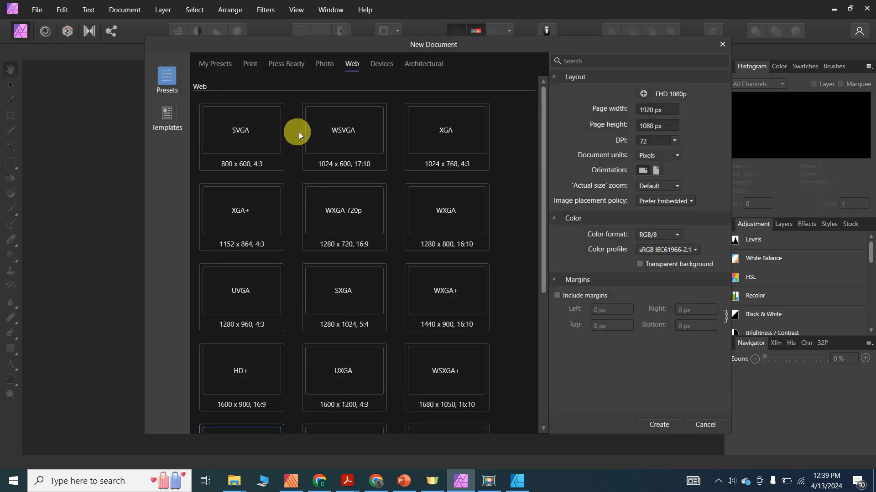
{"action": "left_click", "coordinate": [664, 111]}
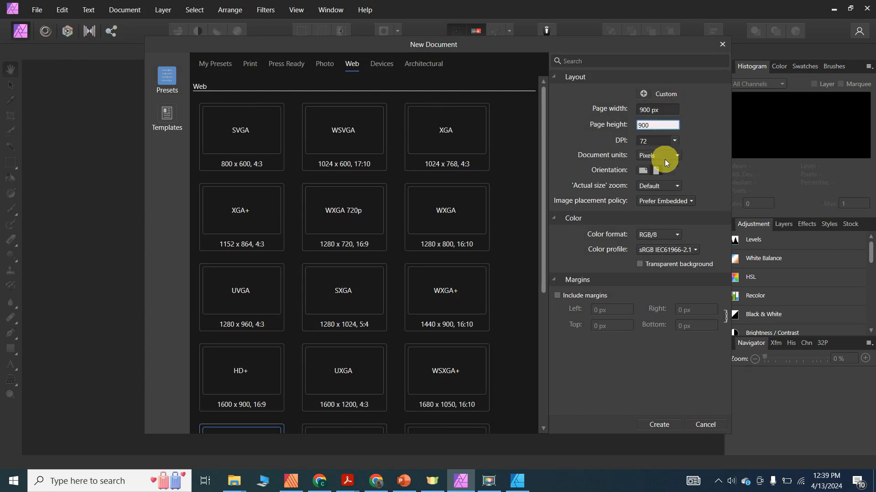
{"action": "left_click", "coordinate": [666, 429]}
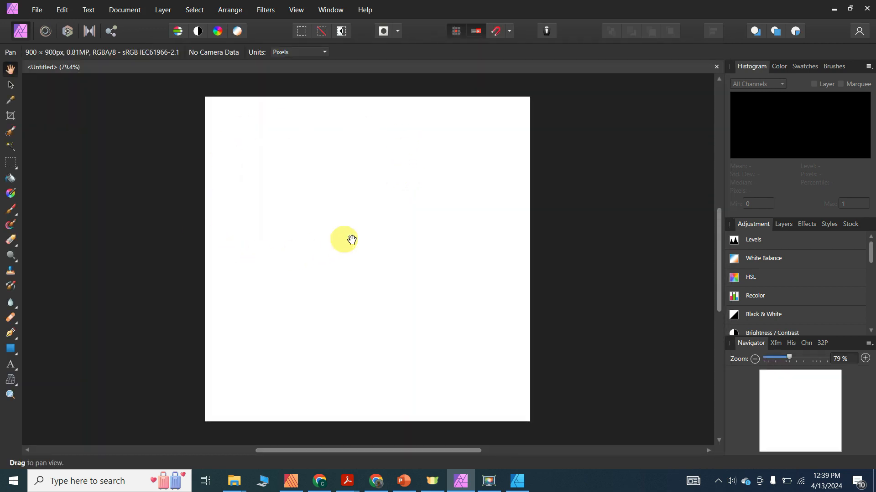
- Place the green poster JPG from Original Images and resize it to cover the 900 px page
{"action": "left_click", "coordinate": [38, 13]}
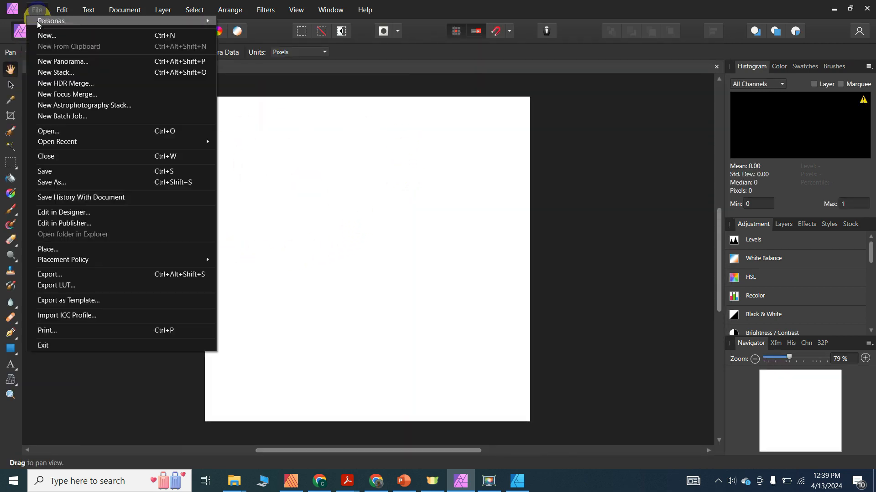
{"action": "left_click", "coordinate": [50, 249]}
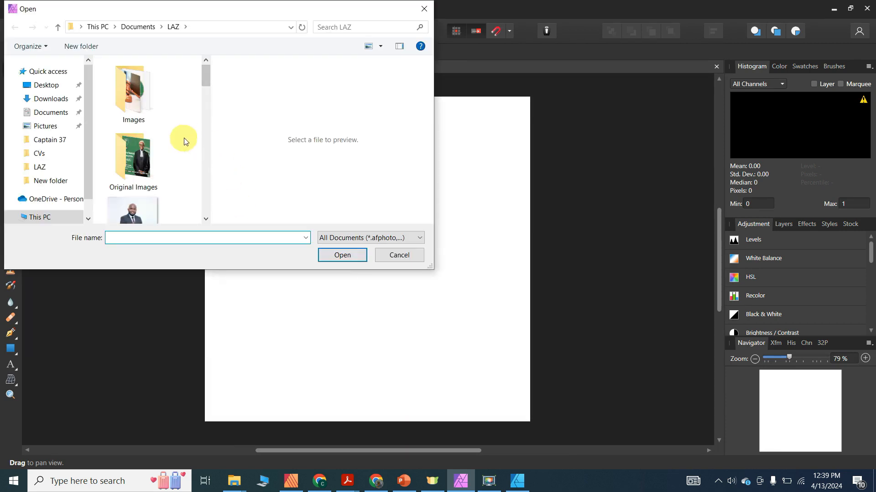
{"action": "double_click", "coordinate": [141, 146]}
{"action": "left_click", "coordinate": [135, 82]}
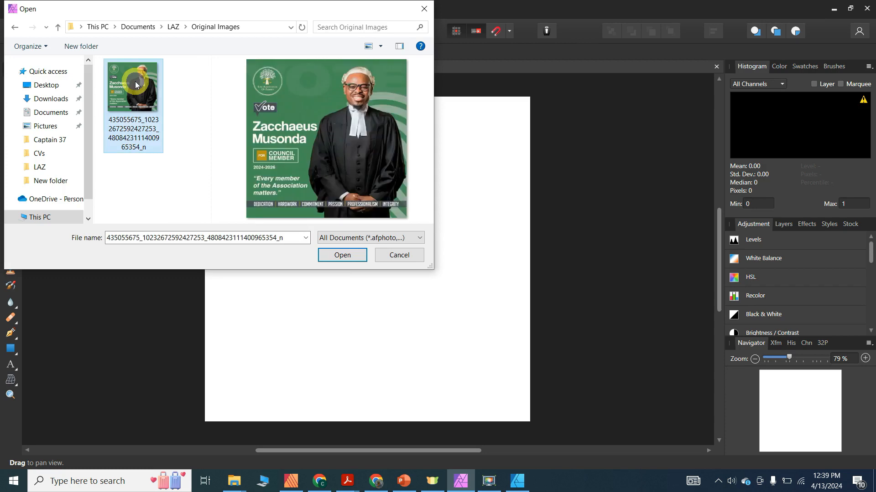
{"action": "double_click", "coordinate": [135, 81]}
{"action": "left_click_drag", "start_coordinate": [215, 105], "coordinate": [505, 390]}
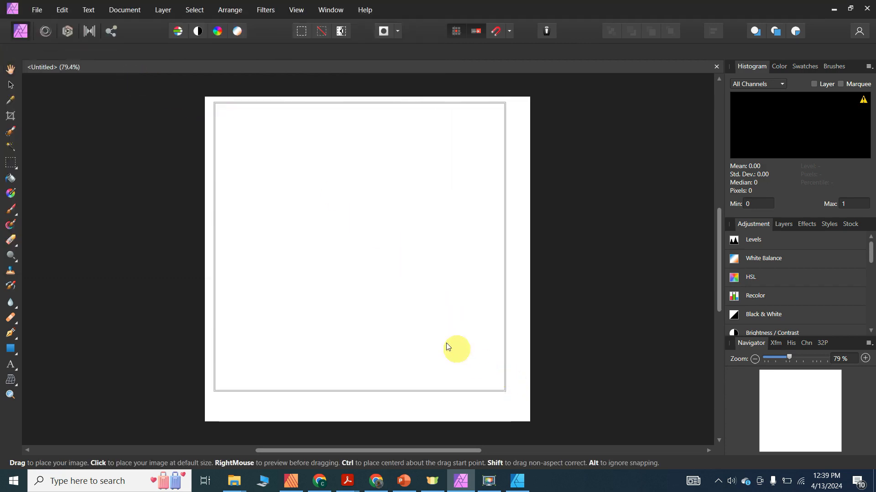
{"action": "left_click_drag", "start_coordinate": [211, 400], "coordinate": [208, 405]}
{"action": "left_click_drag", "start_coordinate": [504, 404], "coordinate": [532, 425]}
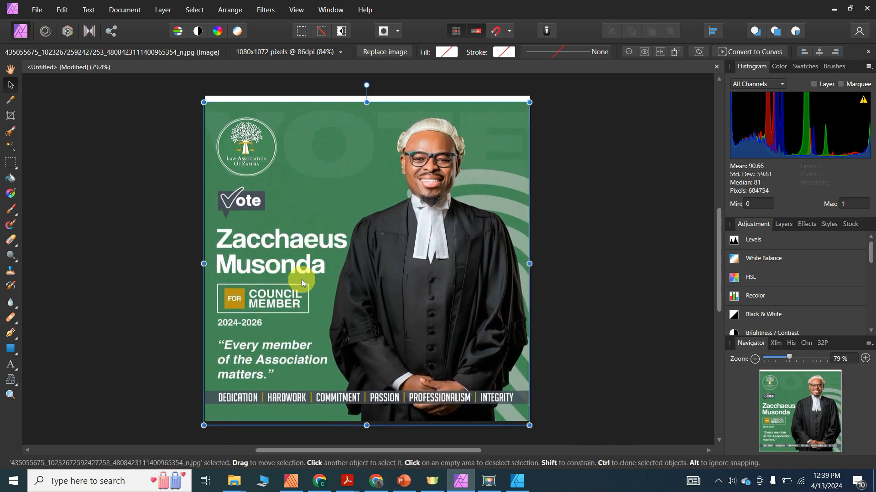
{"action": "left_click_drag", "start_coordinate": [302, 280], "coordinate": [301, 273]}
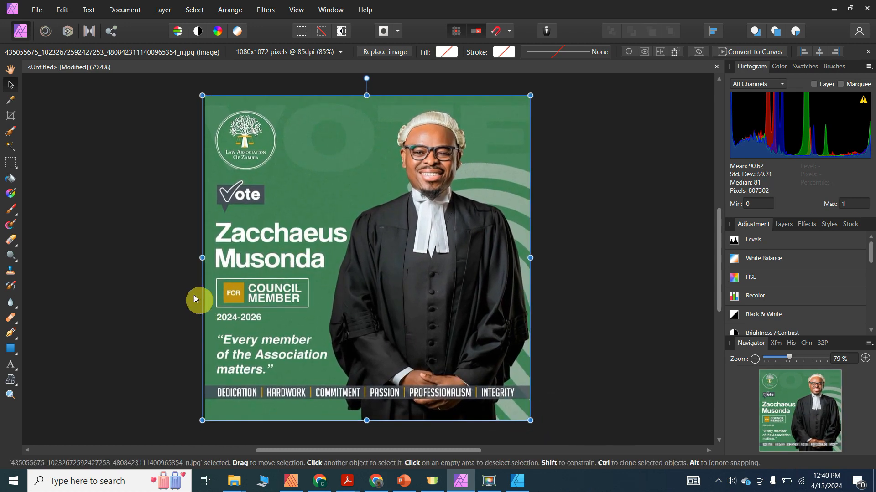
{"action": "left_click", "coordinate": [133, 237]}
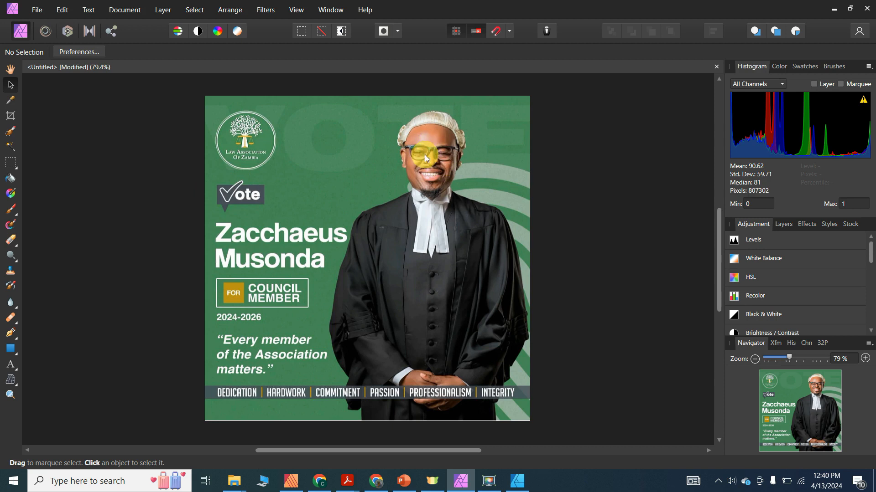
- Brush a selection over the lawyer's wig, face, robe and sleeves down to his hands
{"action": "left_click", "coordinate": [781, 224]}
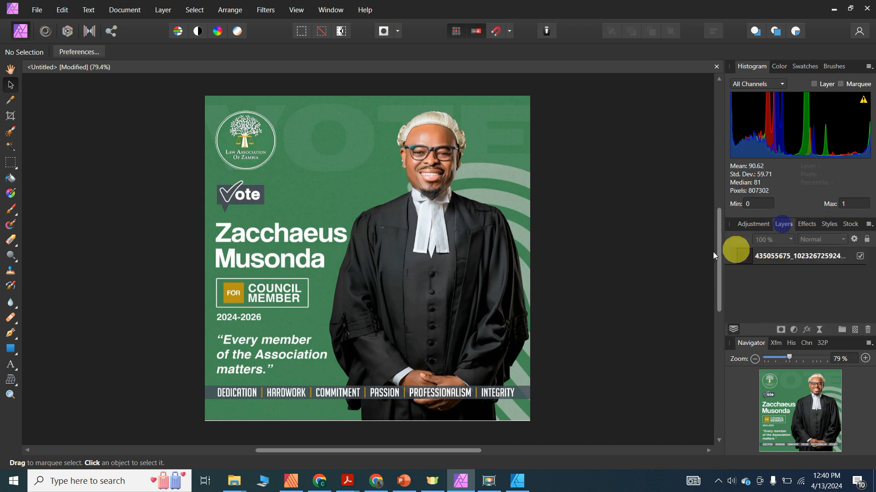
{"action": "left_click", "coordinate": [11, 132]}
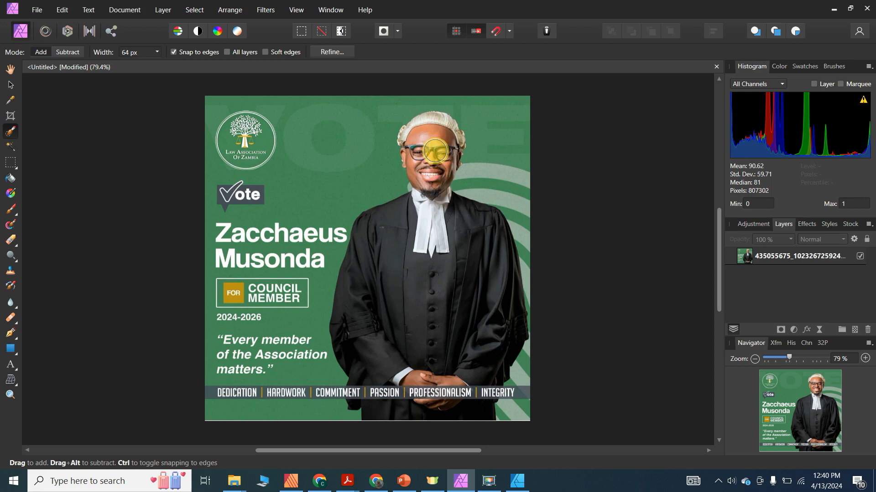
{"action": "mouse_move", "coordinate": [424, 186]}
{"action": "left_mouse_down"}
{"action": "mouse_move", "coordinate": [416, 157]}
{"action": "mouse_move", "coordinate": [436, 203]}
{"action": "mouse_move", "coordinate": [417, 234]}
{"action": "mouse_move", "coordinate": [422, 205]}
{"action": "mouse_move", "coordinate": [381, 229]}
{"action": "mouse_move", "coordinate": [361, 288]}
{"action": "left_mouse_up"}
{"action": "mouse_move", "coordinate": [359, 323]}
{"action": "left_mouse_down"}
{"action": "mouse_move", "coordinate": [370, 351]}
{"action": "mouse_move", "coordinate": [444, 365]}
{"action": "mouse_move", "coordinate": [488, 357]}
{"action": "mouse_move", "coordinate": [499, 332]}
{"action": "left_mouse_up"}
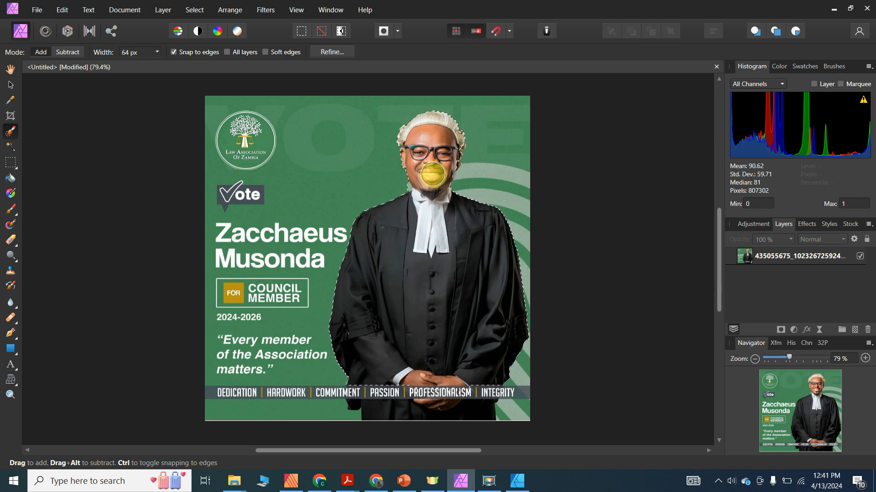
{"action": "key", "text": "["}
{"action": "key", "text": "["}
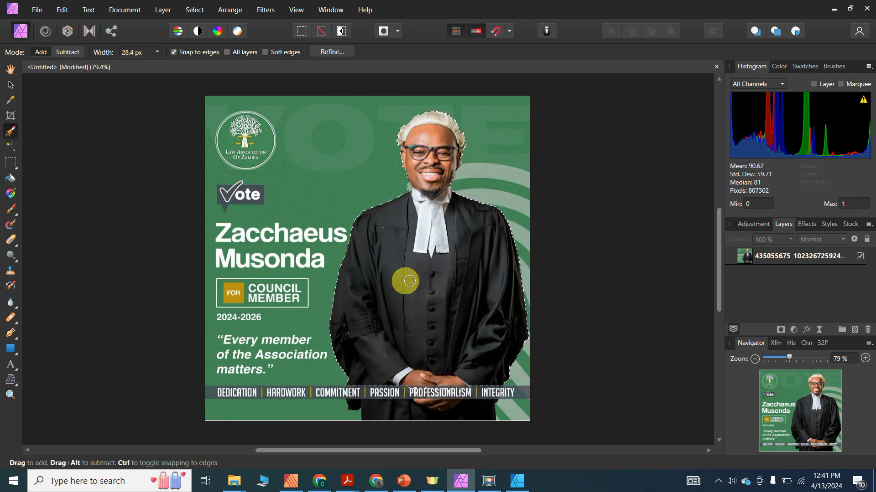
- Refine the lawyer selection and output the result to a new layer
{"action": "left_click", "coordinate": [332, 51]}
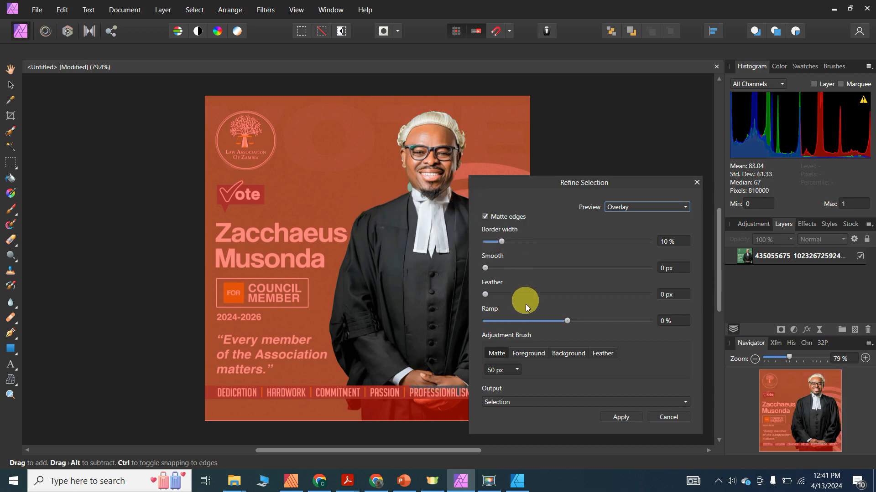
{"action": "left_click", "coordinate": [509, 403]}
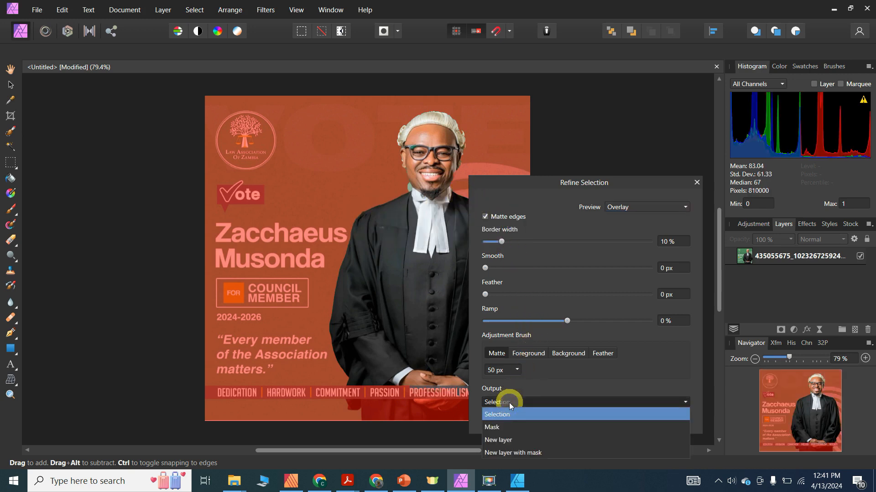
{"action": "left_click", "coordinate": [504, 440]}
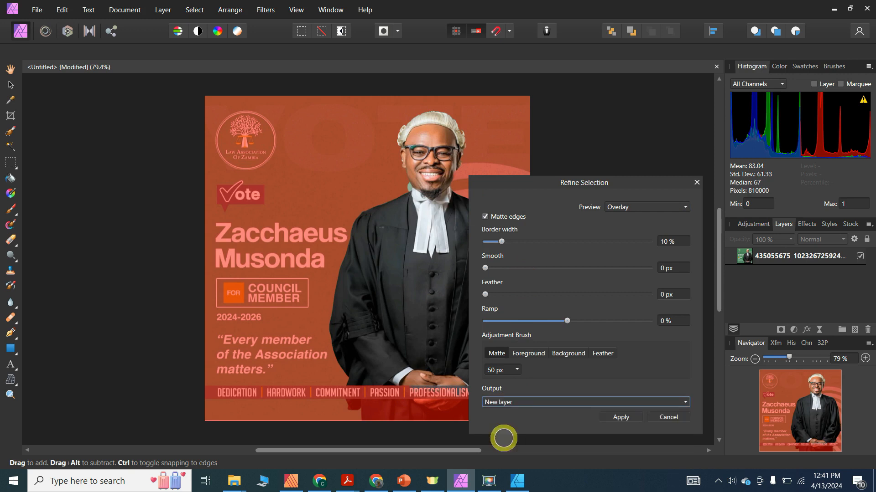
{"action": "left_click", "coordinate": [625, 416]}
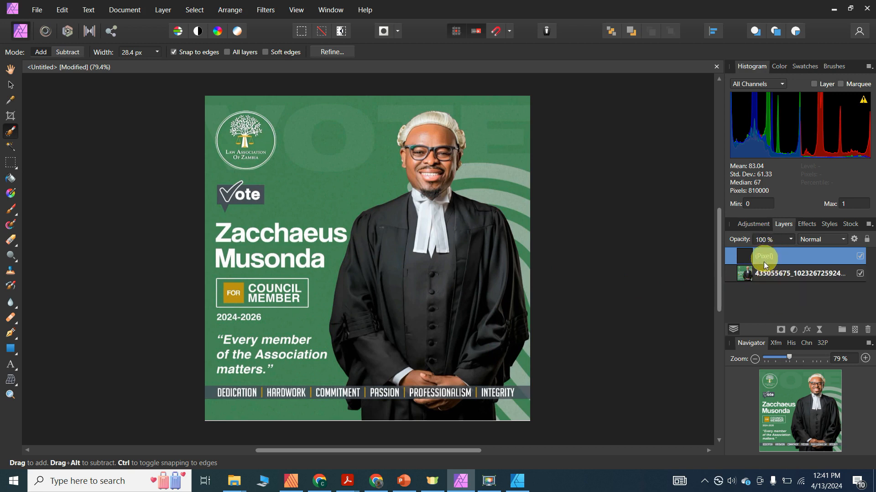
- Hide the original poster image layer and clear the canvas selection
{"action": "left_click", "coordinate": [792, 274]}
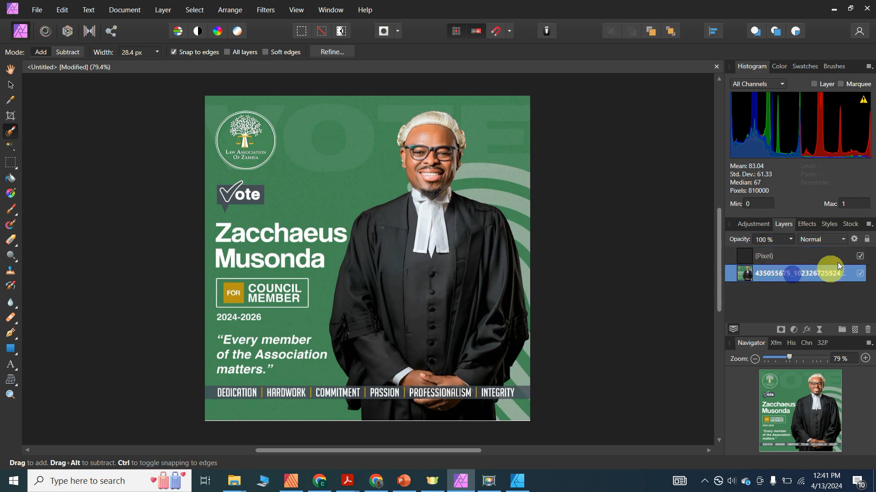
{"action": "left_click", "coordinate": [860, 273]}
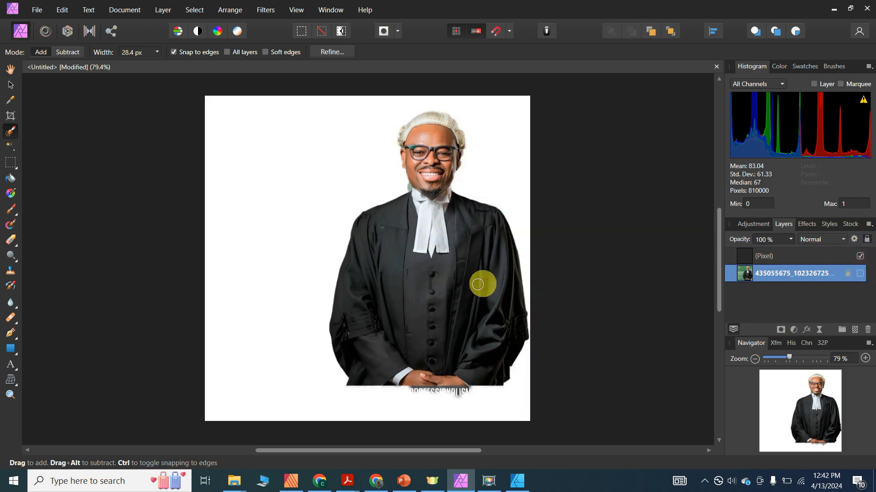
{"action": "left_click", "coordinate": [12, 85]}
{"action": "left_click_drag", "start_coordinate": [472, 248], "coordinate": [373, 229]}
- Copy the cut-out lawyer layer and go back to the poster in Affinity Designer
{"action": "left_click", "coordinate": [787, 254]}
{"action": "right_click", "coordinate": [372, 227]}
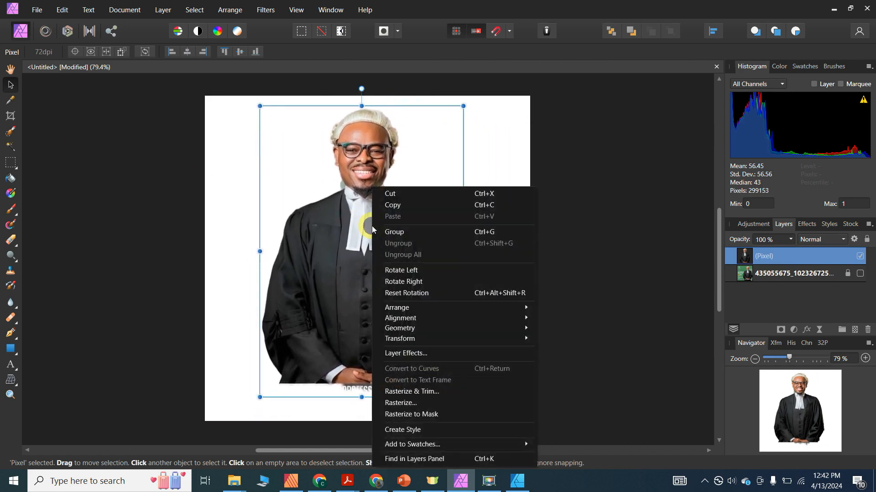
{"action": "left_click", "coordinate": [399, 207]}
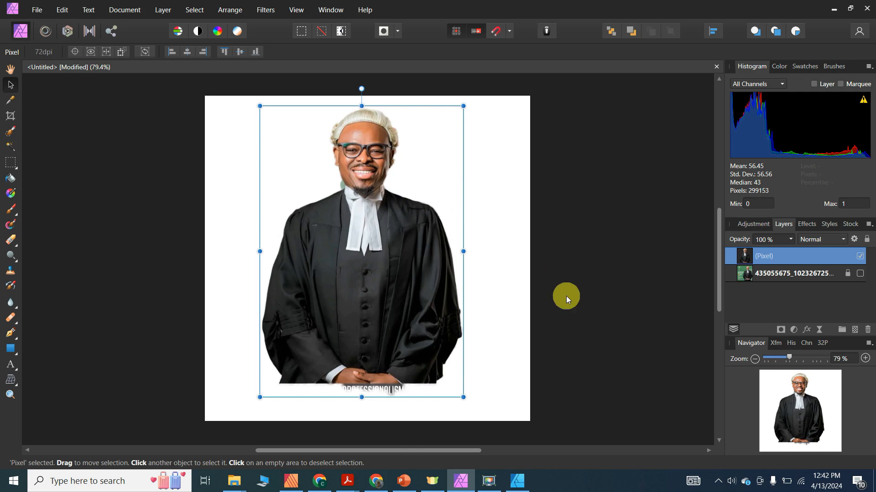
{"action": "left_click", "coordinate": [522, 481]}
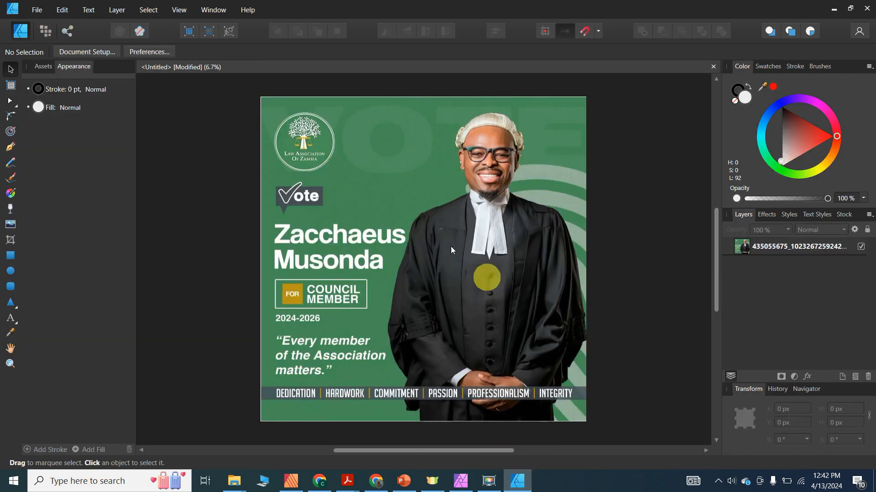
{"action": "left_click", "coordinate": [442, 179]}
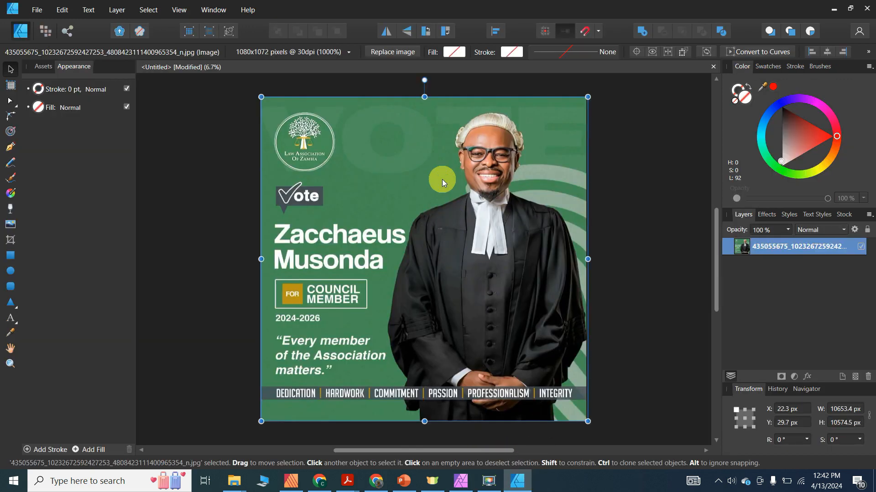
- Lock and hide the poster image, then paste the lawyer onto a new layer, enlarged and centred
{"action": "left_click", "coordinate": [866, 230]}
{"action": "left_click", "coordinate": [860, 246]}
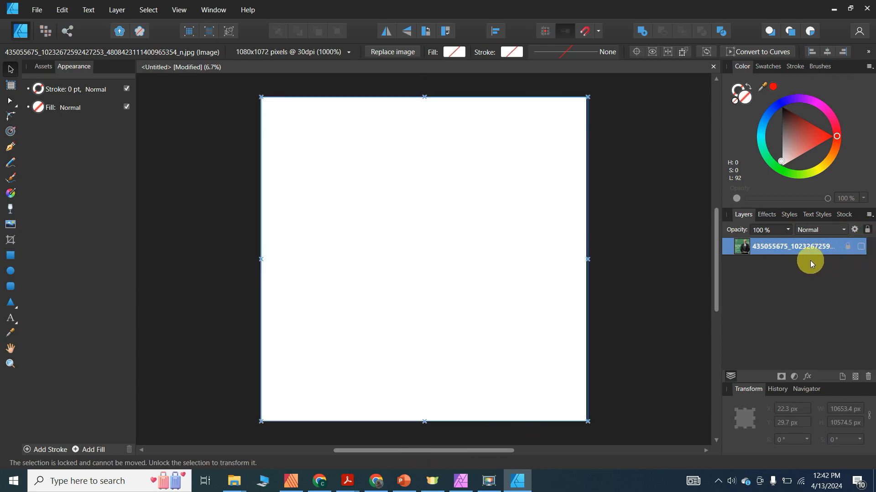
{"action": "left_click", "coordinate": [842, 378]}
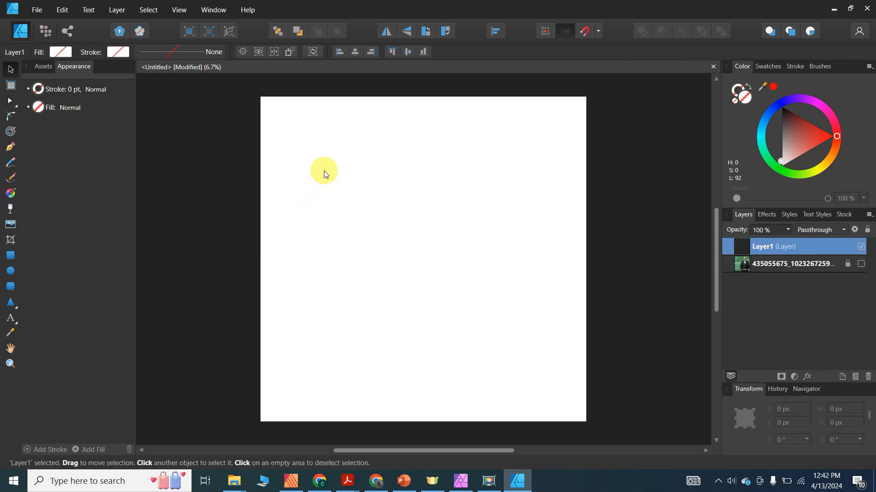
{"action": "key", "text": "ctrl+v"}
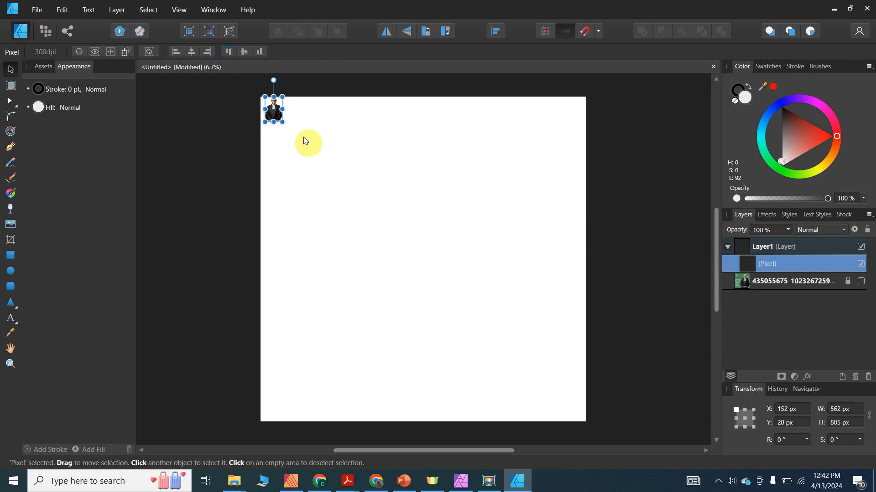
{"action": "left_click_drag", "start_coordinate": [282, 121], "coordinate": [533, 335]}
{"action": "left_click_drag", "start_coordinate": [395, 254], "coordinate": [441, 267]}
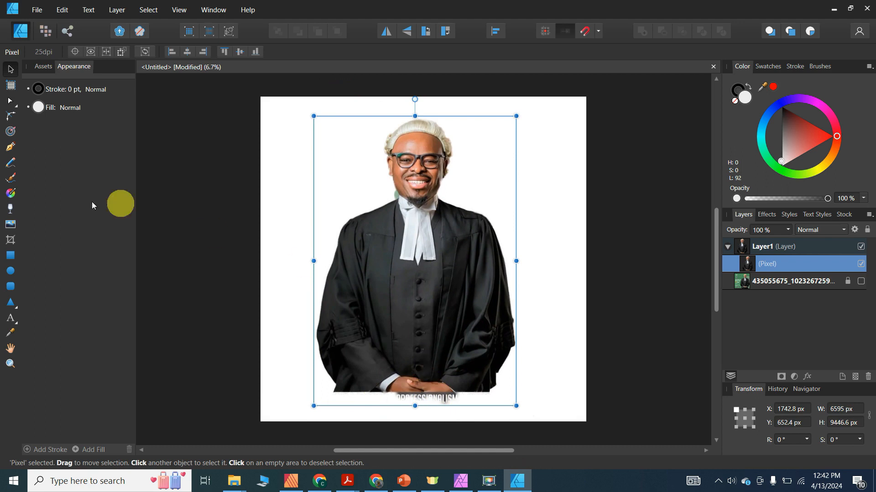
- Crop off the leftover text below the lawyer's hands and reposition him on the page
{"action": "left_click", "coordinate": [10, 240]}
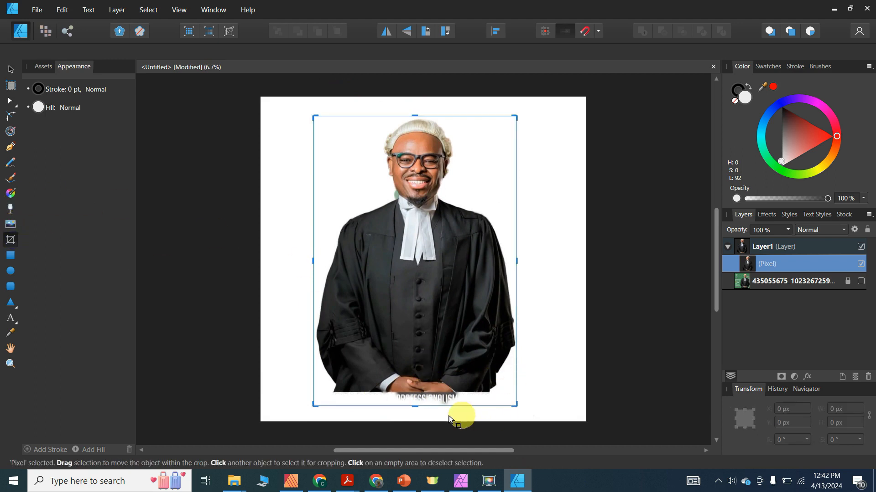
{"action": "left_click_drag", "start_coordinate": [416, 404], "coordinate": [420, 391]}
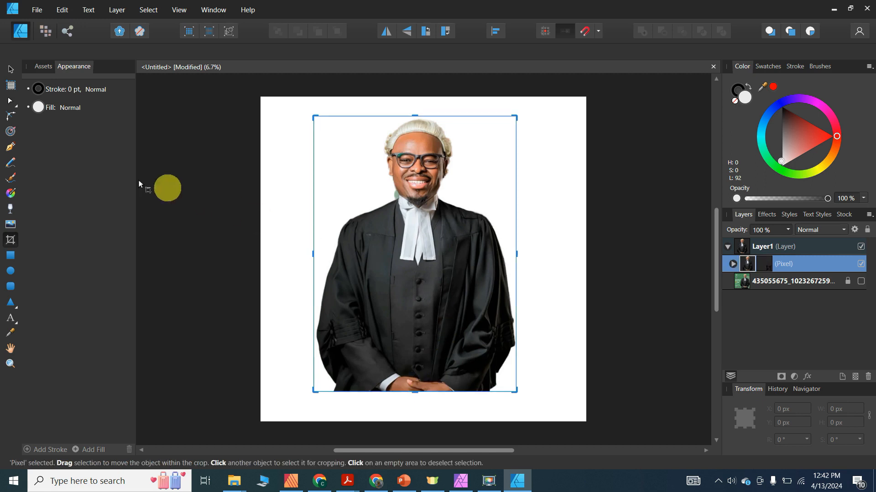
{"action": "left_click", "coordinate": [10, 70]}
{"action": "left_click_drag", "start_coordinate": [408, 215], "coordinate": [442, 219]}
{"action": "left_click", "coordinate": [10, 69]}
{"action": "left_click", "coordinate": [305, 128]}
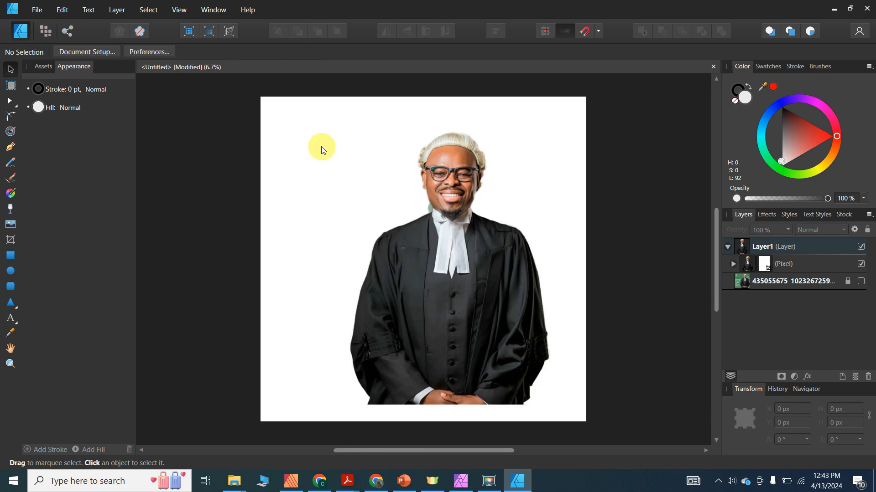
- Draw a light grey rectangle and stretch it to cover the whole canvas
{"action": "left_click", "coordinate": [11, 256]}
{"action": "left_click_drag", "start_coordinate": [283, 112], "coordinate": [493, 334]}
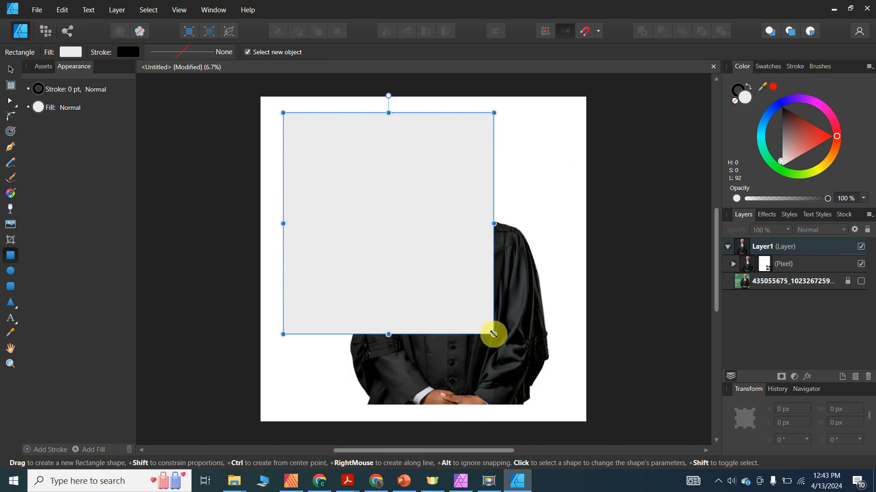
{"action": "left_click", "coordinate": [10, 68]}
{"action": "left_click_drag", "start_coordinate": [380, 225], "coordinate": [356, 207]}
{"action": "left_click_drag", "start_coordinate": [471, 317], "coordinate": [586, 391]}
{"action": "left_click_drag", "start_coordinate": [423, 390], "coordinate": [424, 421]}
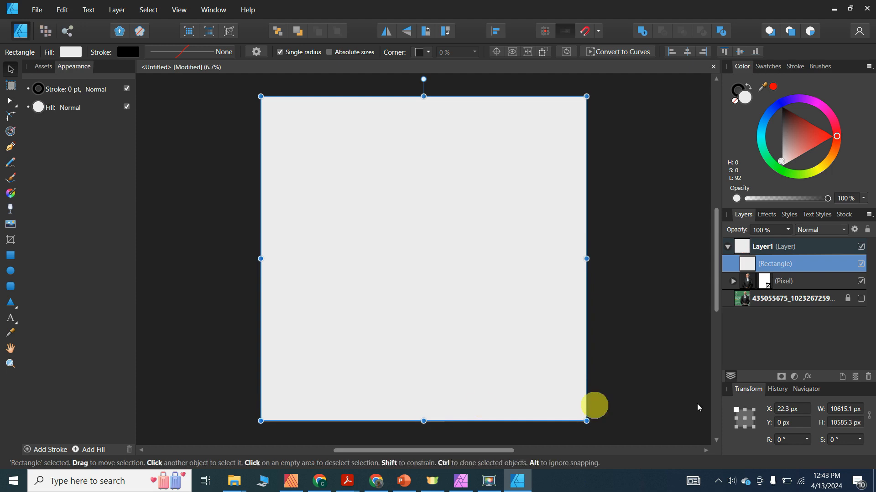
- Bring the lawyer cut-out in front of the rectangle and move it down and right
{"action": "left_click", "coordinate": [789, 282]}
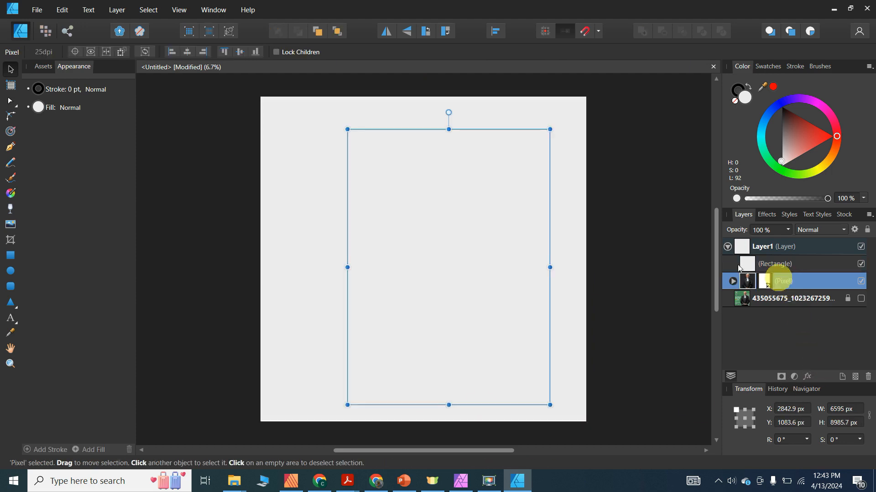
{"action": "left_click", "coordinate": [337, 31]}
{"action": "left_click_drag", "start_coordinate": [470, 266], "coordinate": [393, 275]}
{"action": "left_click", "coordinate": [518, 201]}
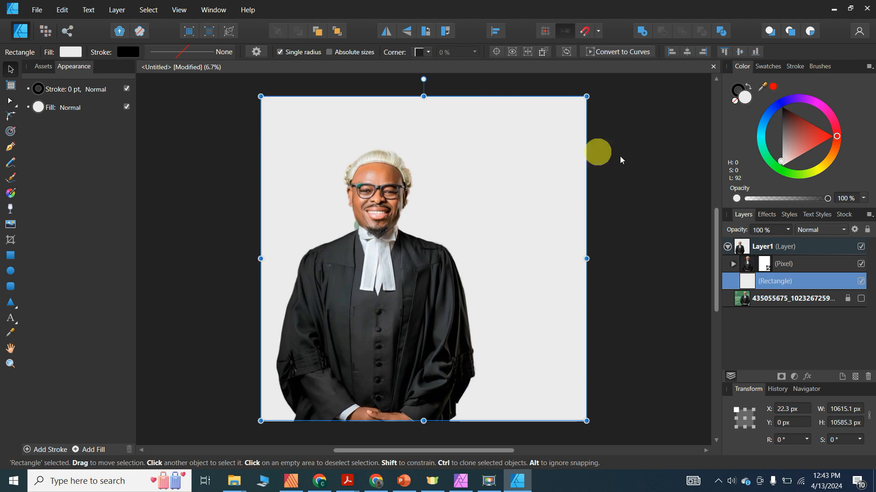
- Try green, blue and magenta background fills, settle on a dull red, and nudge the lawyer up
{"action": "left_click", "coordinate": [768, 160]}
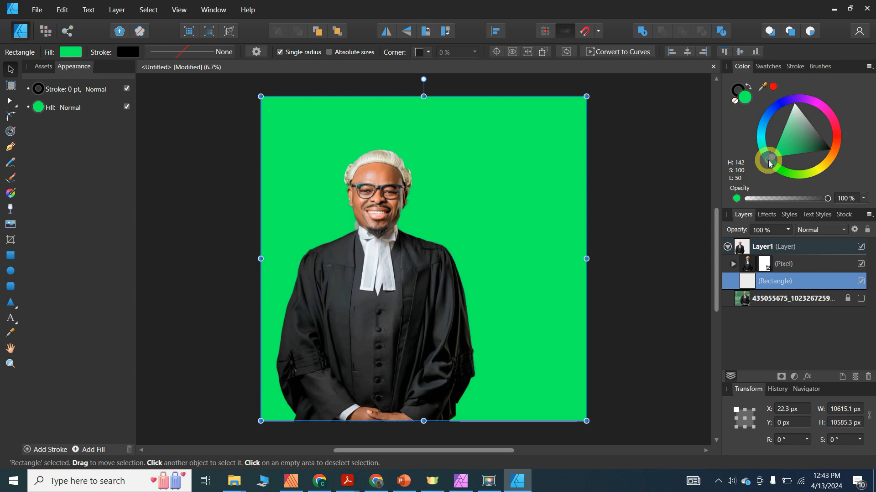
{"action": "left_click", "coordinate": [766, 120]}
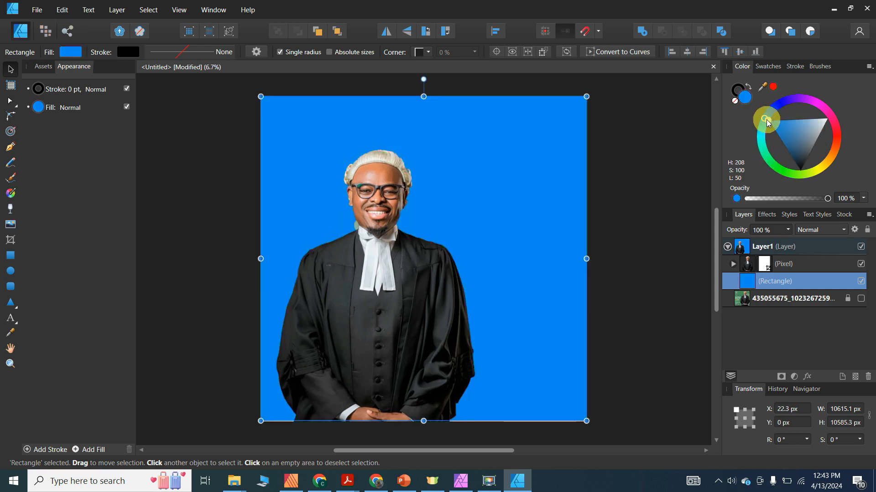
{"action": "left_click", "coordinate": [814, 102]}
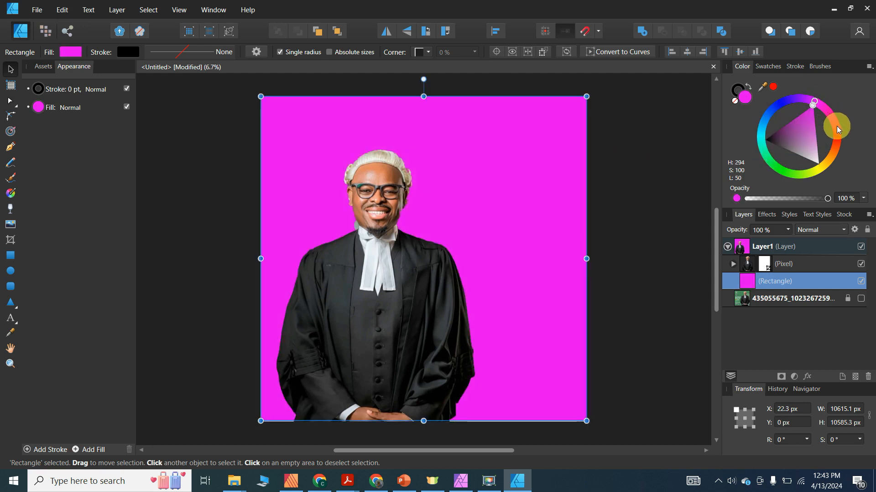
{"action": "left_click", "coordinate": [836, 126]}
{"action": "left_click", "coordinate": [814, 130]}
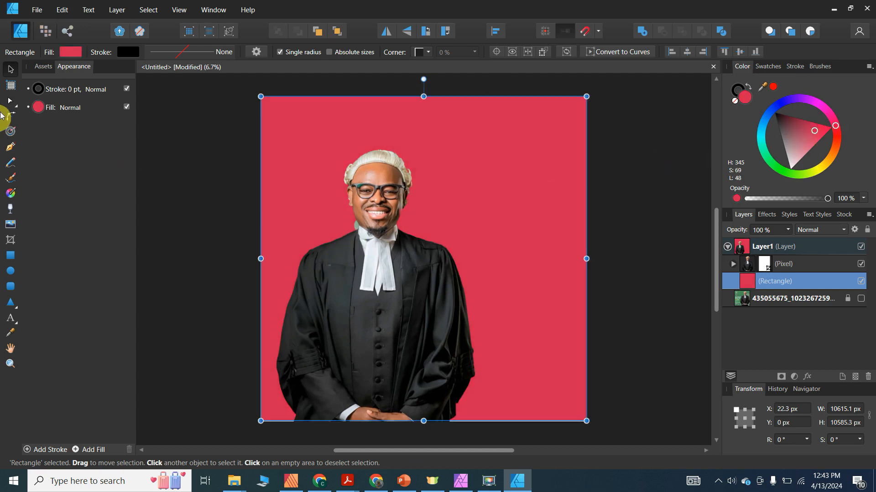
{"action": "left_click", "coordinate": [390, 305]}
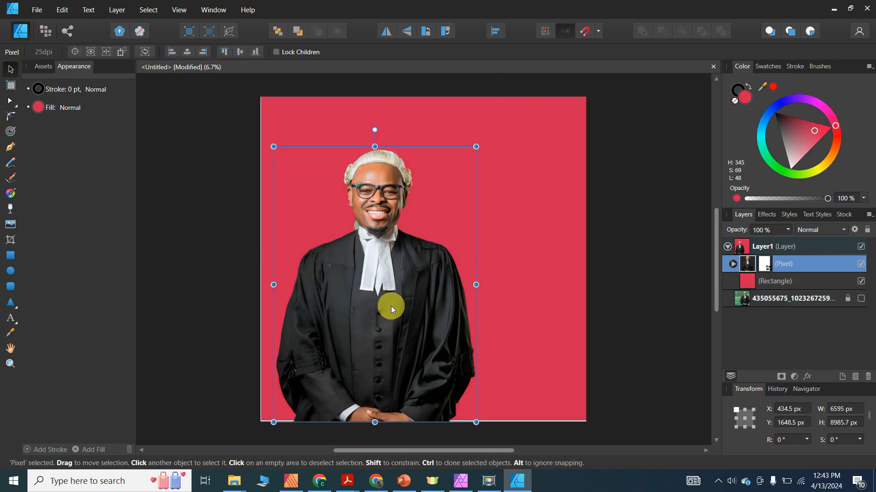
{"action": "left_click_drag", "start_coordinate": [390, 305], "coordinate": [385, 305]}
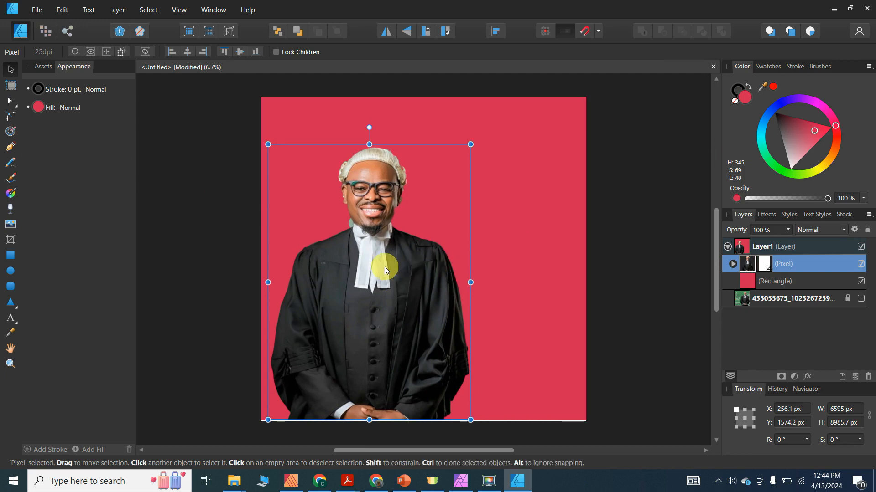
- Refill the background with a dull navy blue and extend it slightly past the left edge
{"action": "left_click", "coordinate": [508, 190]}
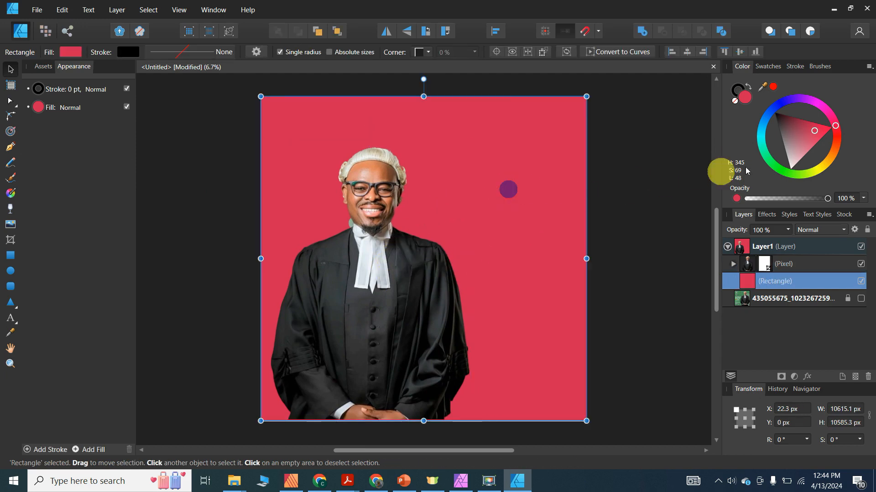
{"action": "left_click", "coordinate": [769, 163]}
{"action": "left_click_drag", "start_coordinate": [770, 161], "coordinate": [806, 136]}
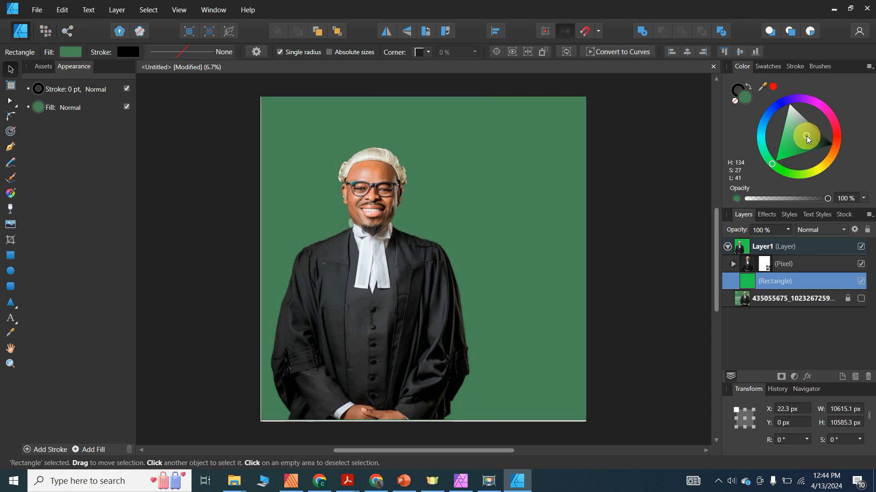
{"action": "left_click", "coordinate": [819, 108]}
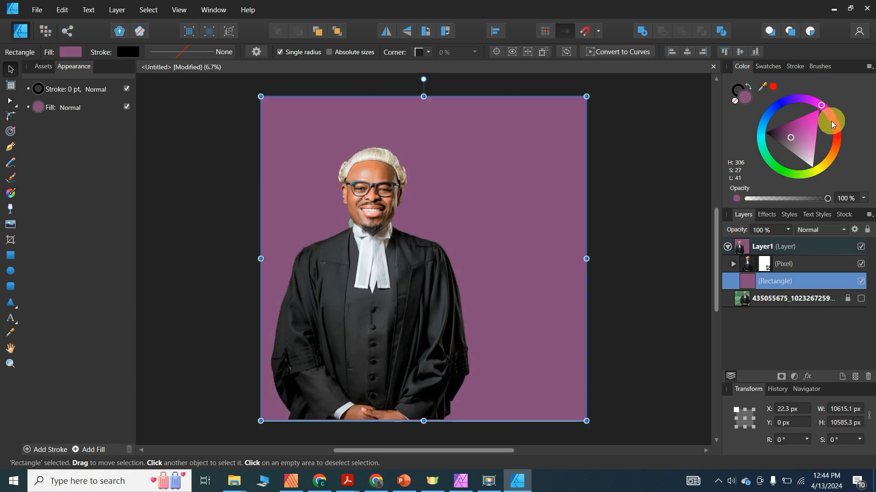
{"action": "left_click", "coordinate": [832, 121]}
{"action": "left_click", "coordinate": [771, 119]}
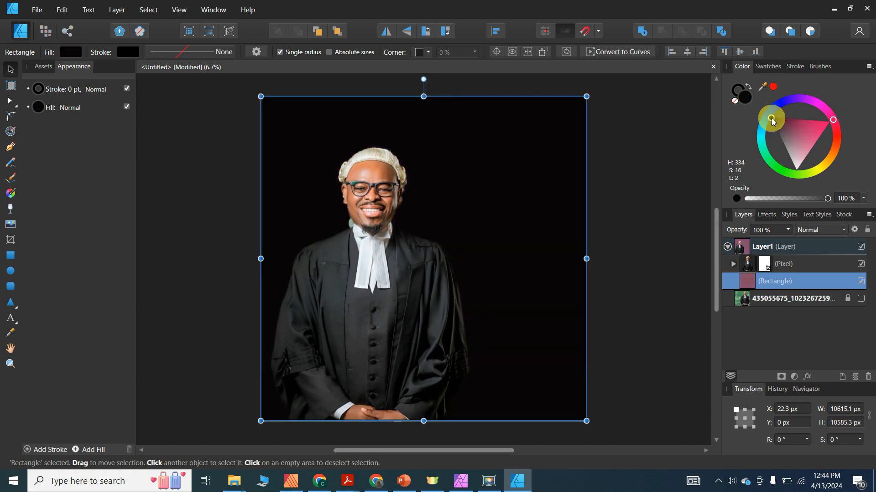
{"action": "left_click", "coordinate": [771, 111]}
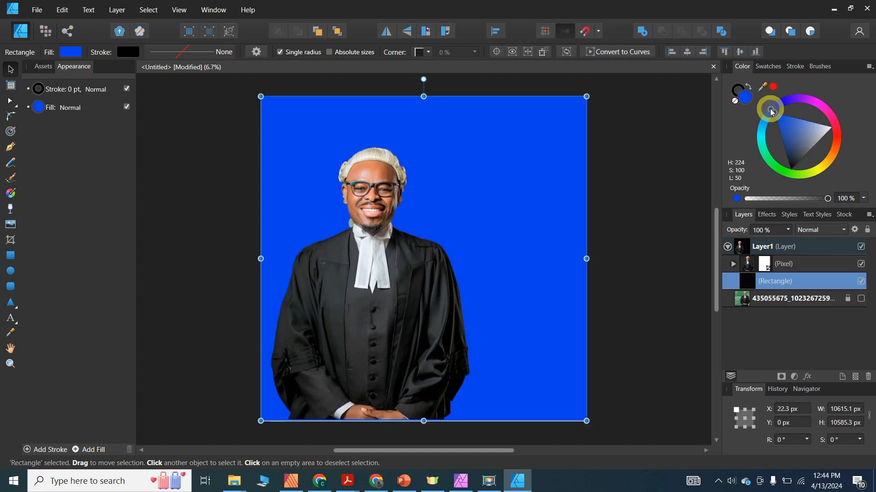
{"action": "left_click", "coordinate": [792, 147]}
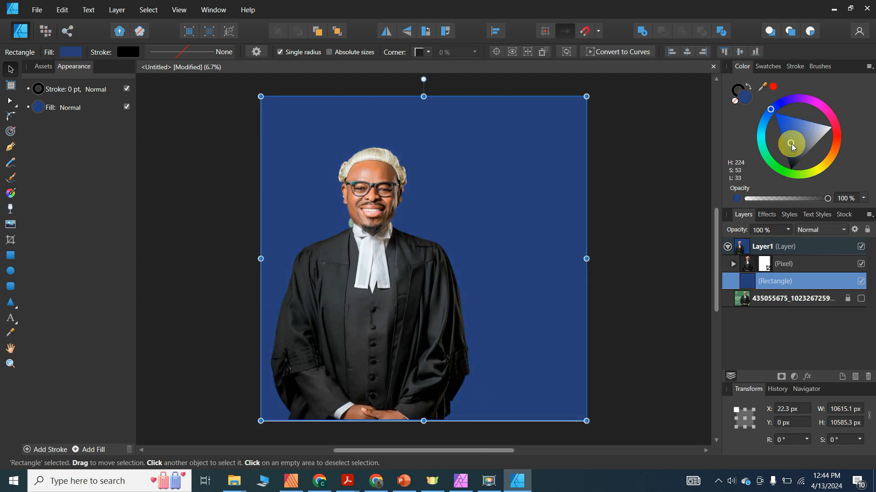
{"action": "left_click", "coordinate": [793, 144]}
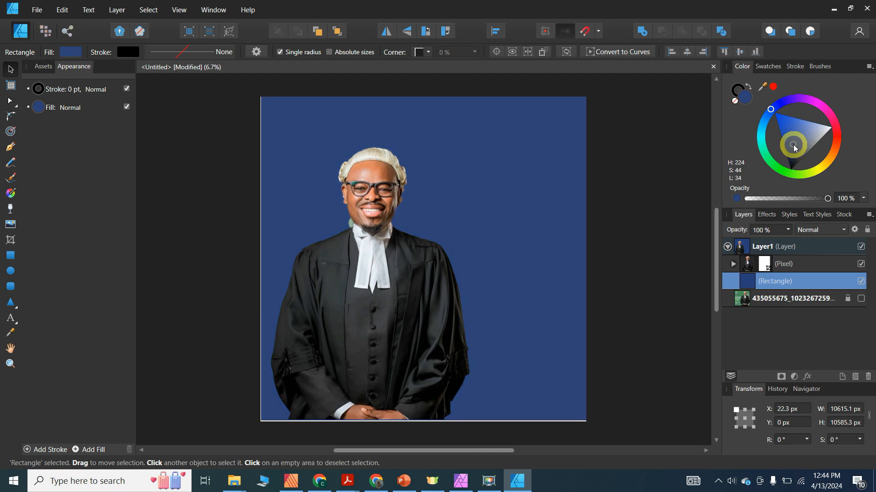
{"action": "left_click_drag", "start_coordinate": [261, 258], "coordinate": [259, 258]}
{"action": "left_click", "coordinate": [630, 162]}
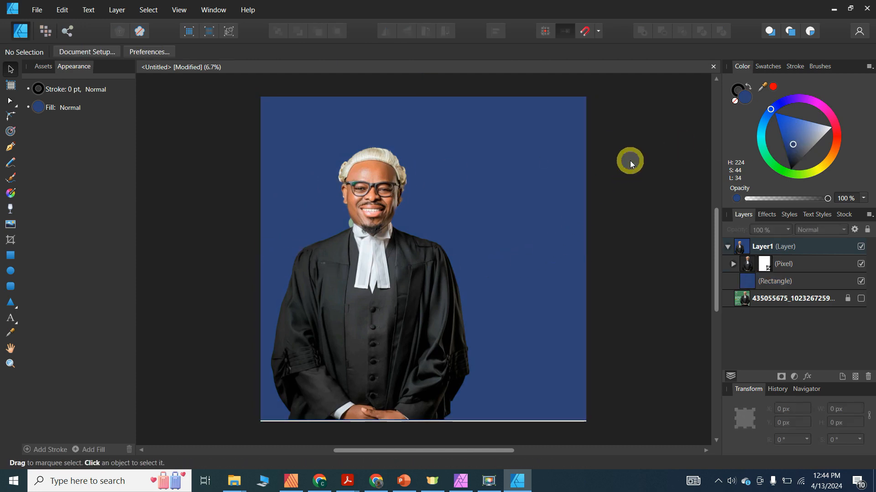
- Stretch the navy background's bottom edge slightly lower
{"action": "left_click", "coordinate": [576, 237]}
{"action": "left_click_drag", "start_coordinate": [422, 421], "coordinate": [422, 426]}
{"action": "left_click", "coordinate": [629, 218]}
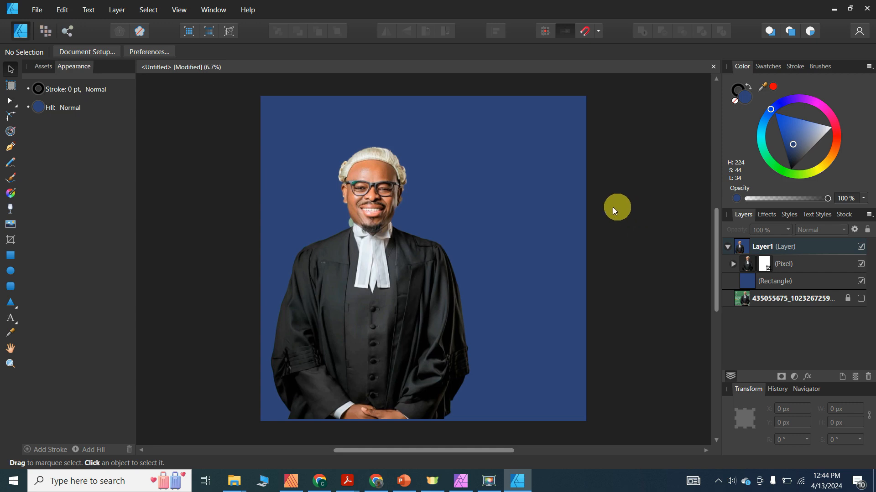
- Hide the lawyer cut-out pixel layer, leaving a plain navy square
{"action": "left_click", "coordinate": [370, 229]}
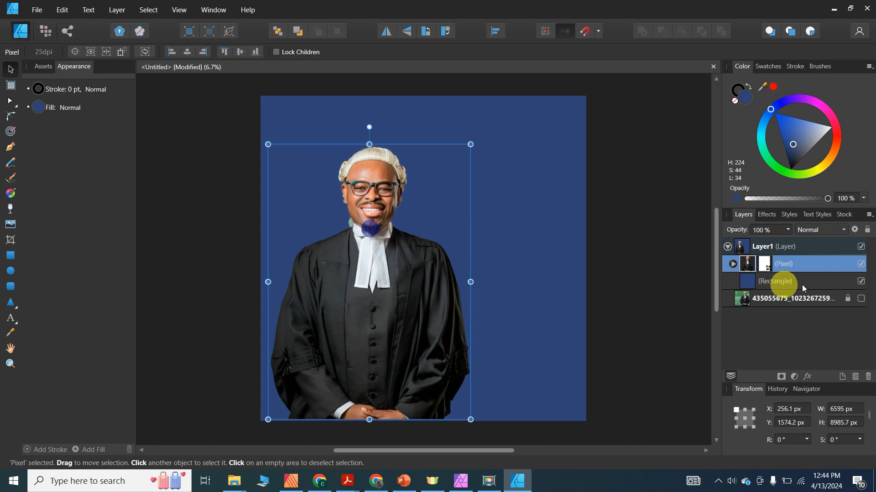
{"action": "left_click", "coordinate": [863, 266]}
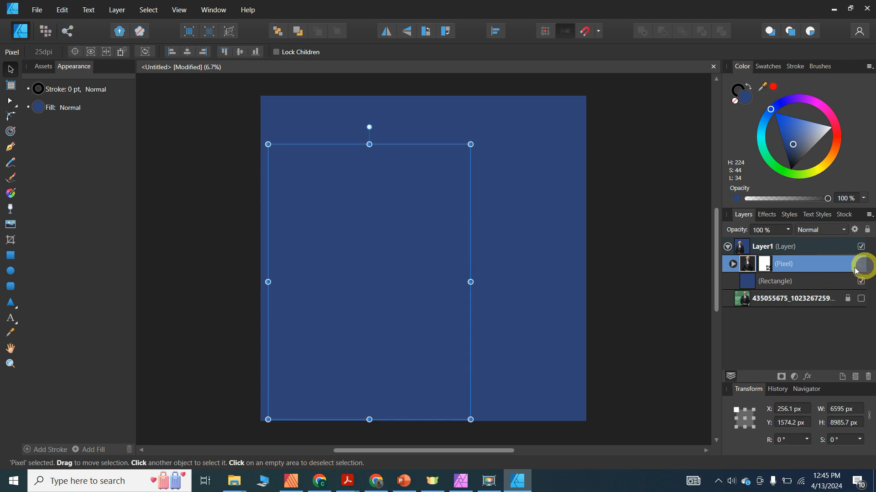
{"action": "left_click", "coordinate": [642, 184]}
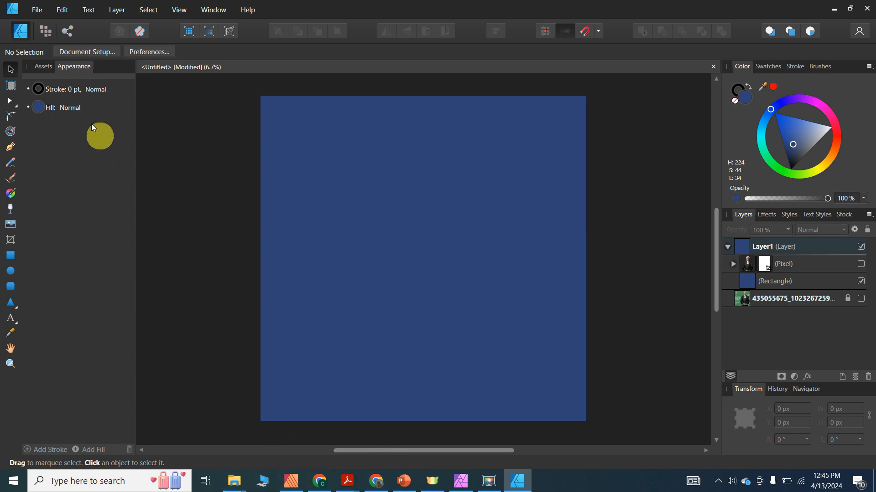
- Place Lawyer.png from the LAZ Images folder, dragging it out over the navy background
{"action": "left_click", "coordinate": [42, 8]}
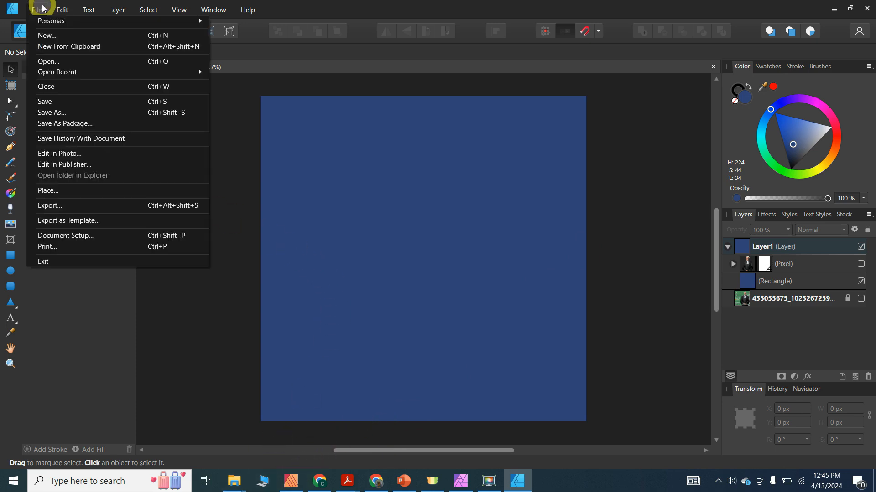
{"action": "left_click", "coordinate": [64, 189]}
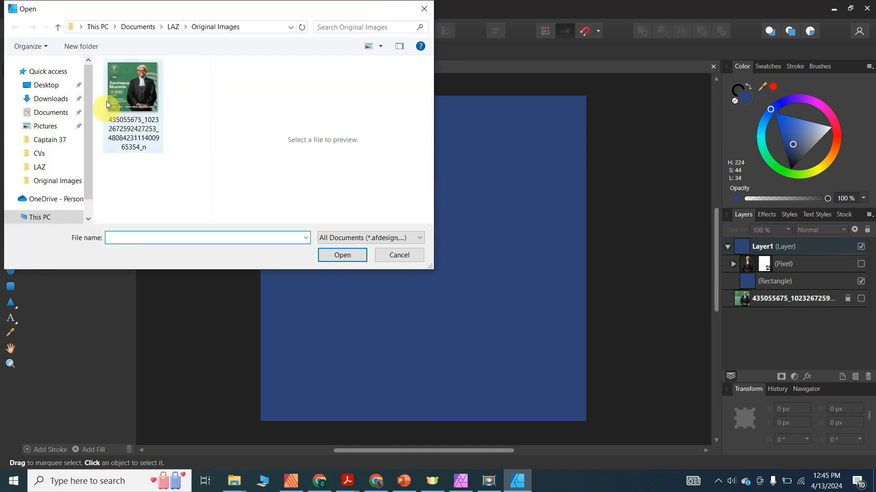
{"action": "left_click", "coordinate": [171, 28]}
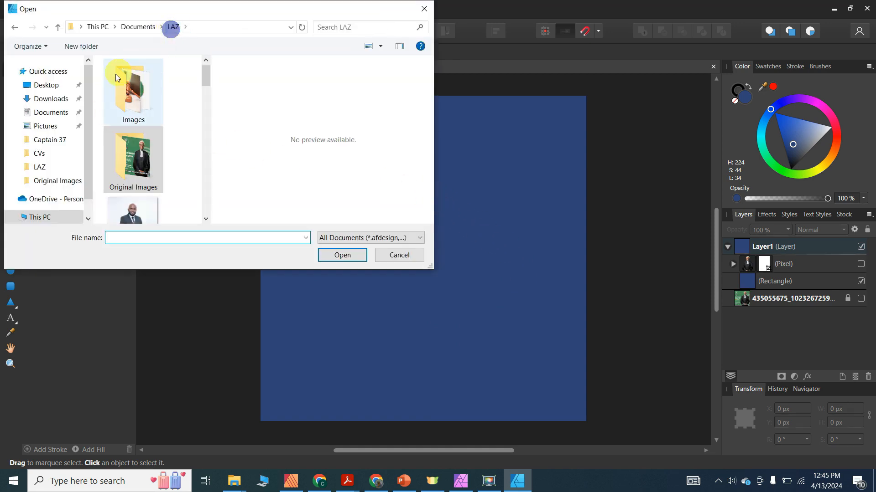
{"action": "double_click", "coordinate": [145, 95]}
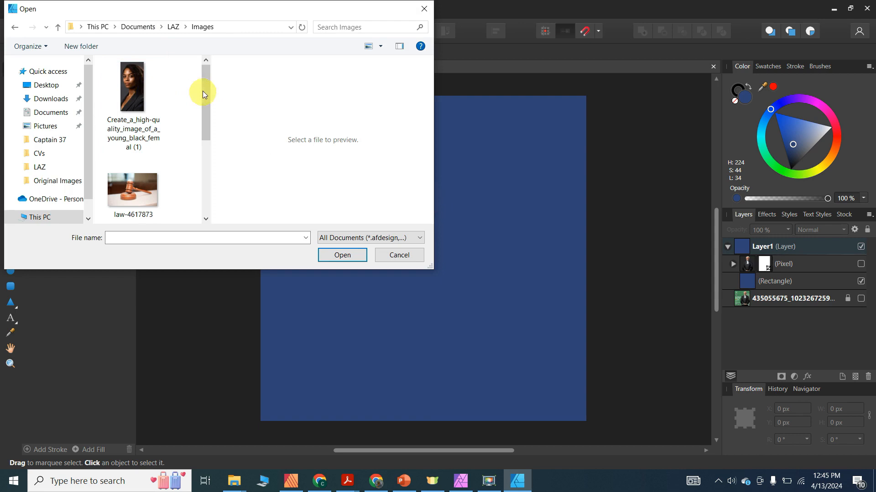
{"action": "left_click_drag", "start_coordinate": [205, 88], "coordinate": [196, 129]}
{"action": "double_click", "coordinate": [133, 129]}
{"action": "left_click_drag", "start_coordinate": [277, 130], "coordinate": [540, 433]}
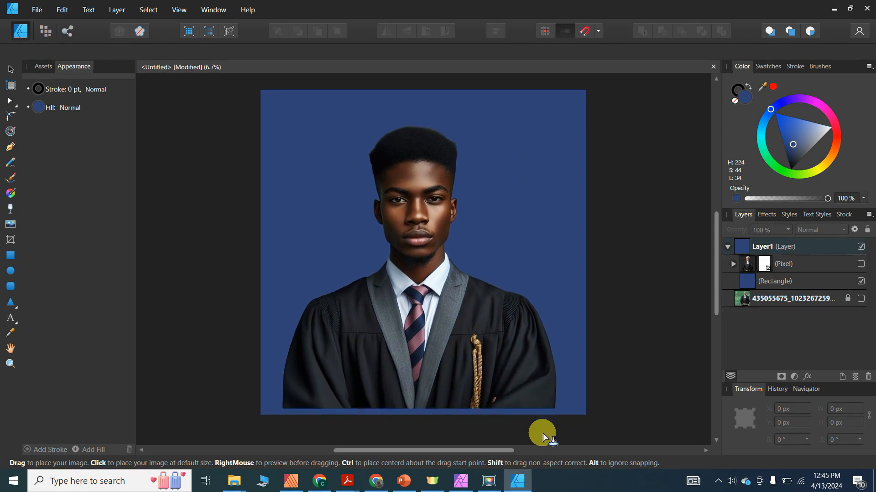
- Shift Lawyer.png left, shrink it slightly, and rest its bottom on the poster's lower edge
{"action": "scroll", "coordinate": [464, 226], "scroll_direction": "up", "scroll_amount": 1}
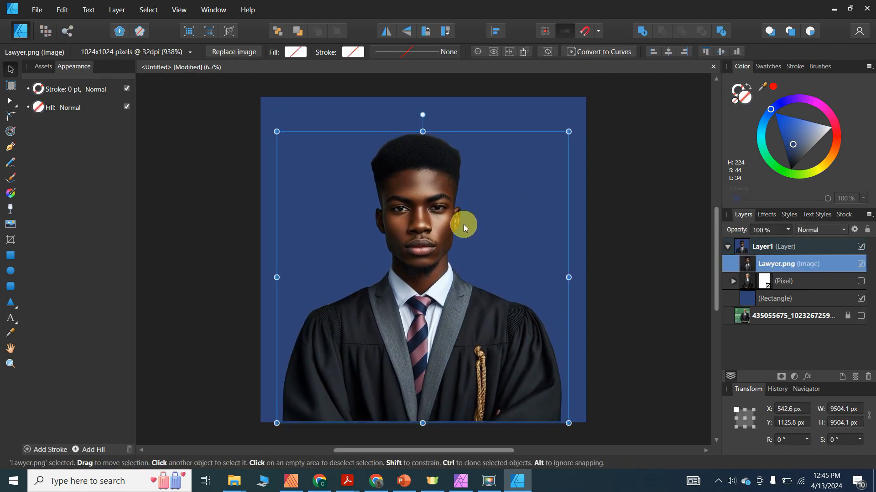
{"action": "mouse_move", "coordinate": [445, 304]}
{"action": "left_mouse_down"}
{"action": "mouse_move", "coordinate": [419, 300]}
{"action": "mouse_move", "coordinate": [435, 304]}
{"action": "left_mouse_up"}
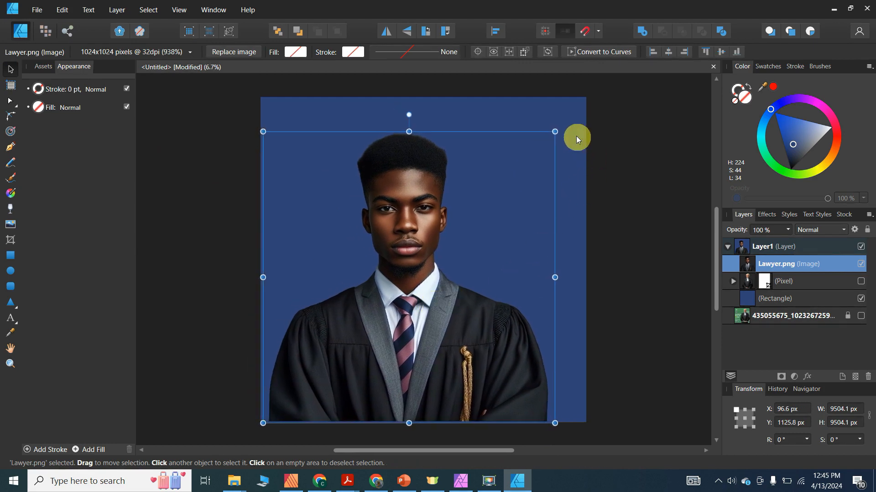
{"action": "left_click_drag", "start_coordinate": [554, 134], "coordinate": [521, 152]}
{"action": "left_click_drag", "start_coordinate": [394, 267], "coordinate": [396, 267]}
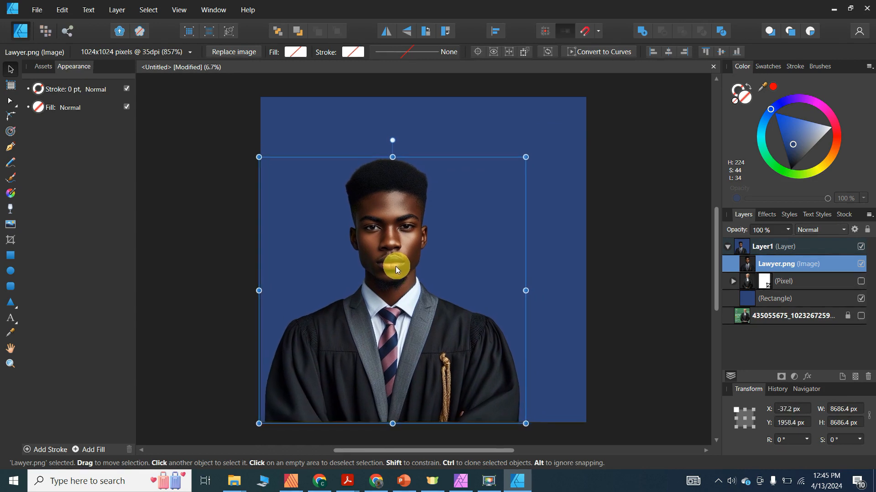
{"action": "left_click", "coordinate": [555, 148]}
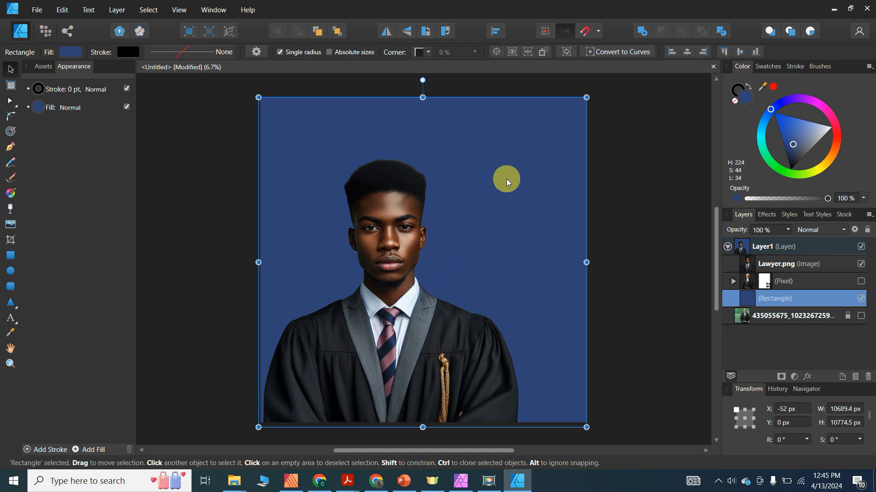
- Refill the background rectangle with the dusty maroon sampled from the lawyer's tie
{"action": "left_click", "coordinate": [11, 333]}
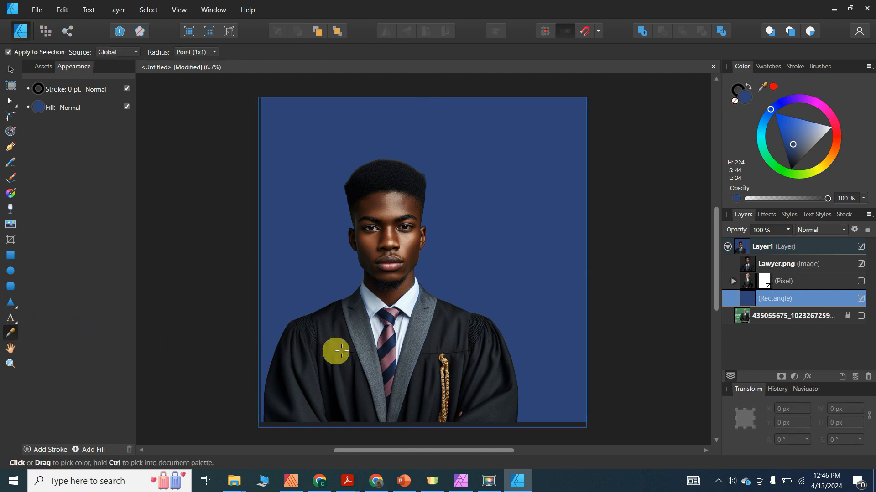
{"action": "left_click", "coordinate": [388, 360]}
{"action": "left_click", "coordinate": [10, 71]}
{"action": "mouse_move", "coordinate": [558, 159]}
{"action": "left_mouse_down"}
{"action": "mouse_move", "coordinate": [557, 170]}
{"action": "mouse_move", "coordinate": [558, 159]}
{"action": "left_mouse_up"}
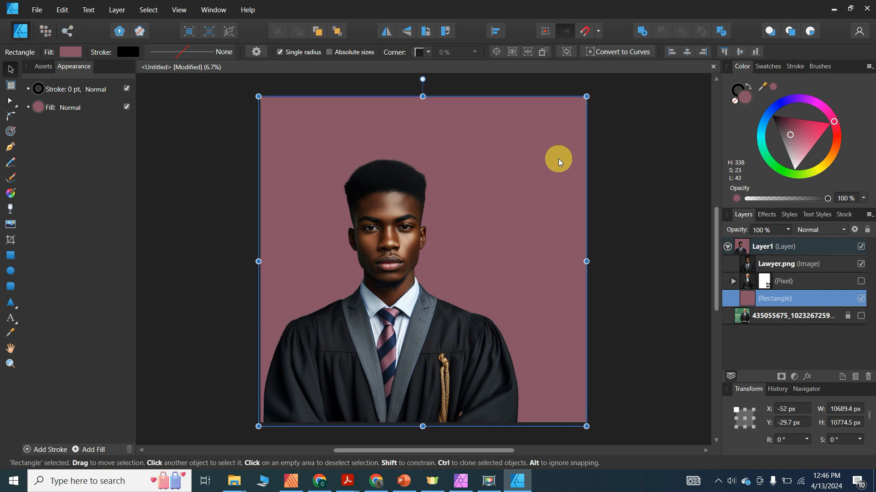
{"action": "left_click", "coordinate": [642, 180]}
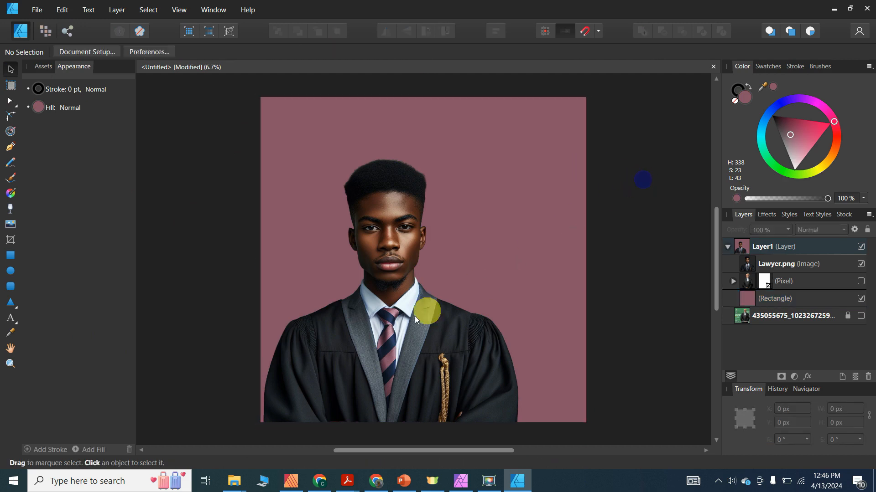
- Shrink the Lawyer.png portrait and move it down to the bottom-left
{"action": "left_click", "coordinate": [401, 321]}
{"action": "left_click_drag", "start_coordinate": [525, 159], "coordinate": [495, 187]}
{"action": "left_click_drag", "start_coordinate": [386, 300], "coordinate": [373, 302]}
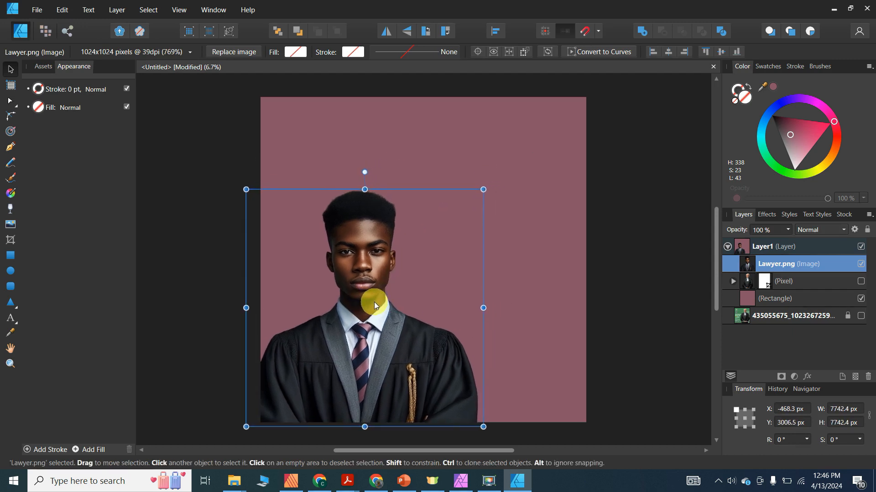
{"action": "left_click", "coordinate": [620, 168]}
{"action": "mouse_move", "coordinate": [356, 321]}
{"action": "left_mouse_down"}
{"action": "mouse_move", "coordinate": [355, 310]}
{"action": "mouse_move", "coordinate": [358, 318]}
{"action": "left_mouse_up"}
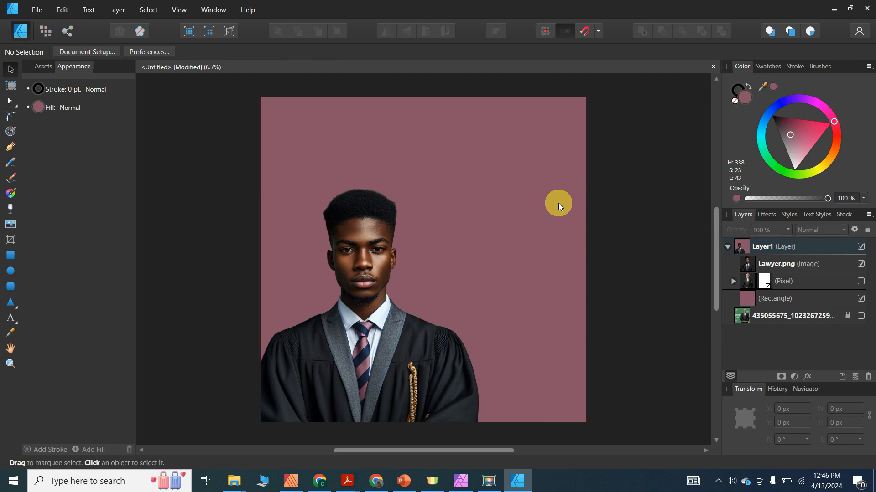
{"action": "left_click", "coordinate": [357, 289]}
{"action": "left_click", "coordinate": [627, 209]}
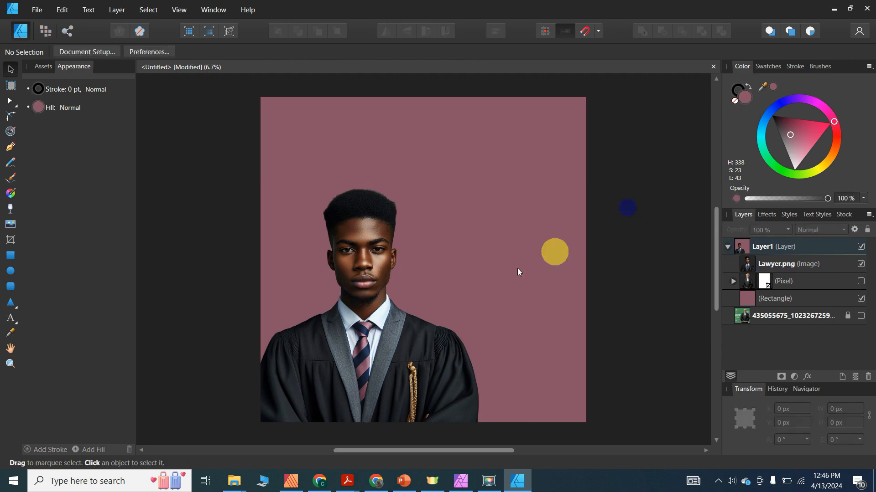
{"action": "left_click", "coordinate": [372, 336]}
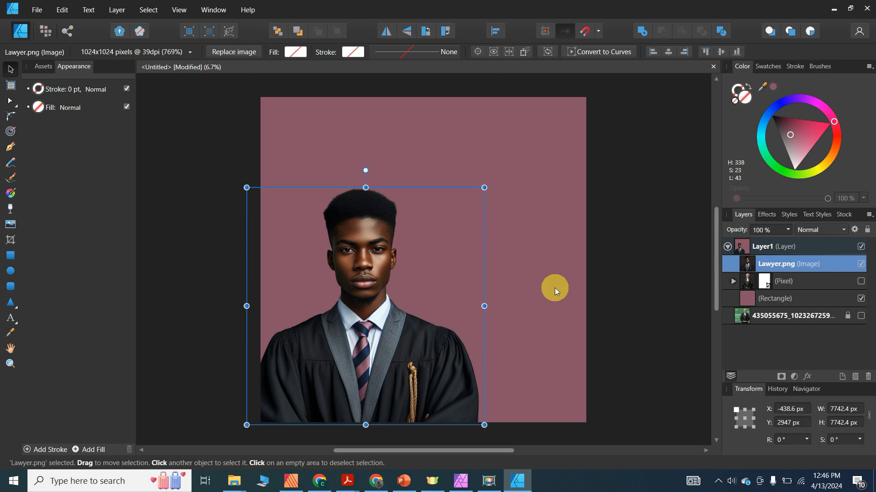
{"action": "left_click", "coordinate": [186, 142]}
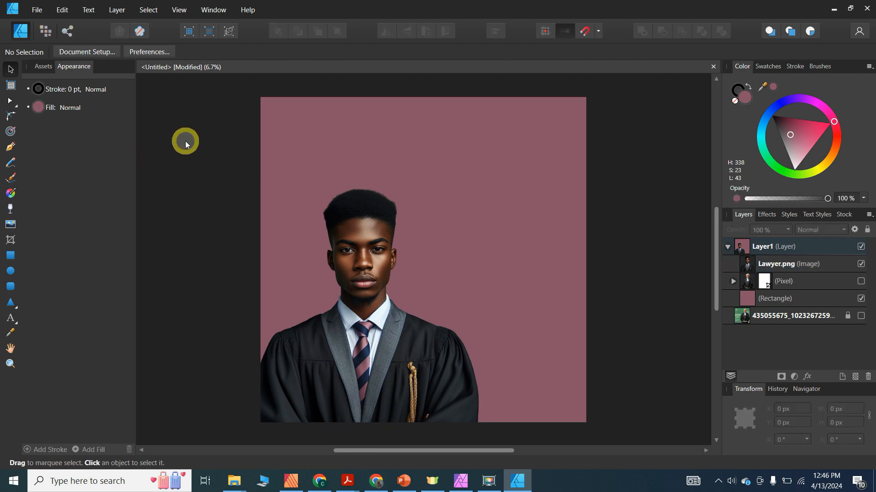
- Add a text frame above the portrait reading 'VOTE'
{"action": "left_click", "coordinate": [13, 316]}
{"action": "left_click_drag", "start_coordinate": [323, 132], "coordinate": [329, 160]}
{"action": "type", "text": "V"}
{"action": "key", "text": "Escape"}
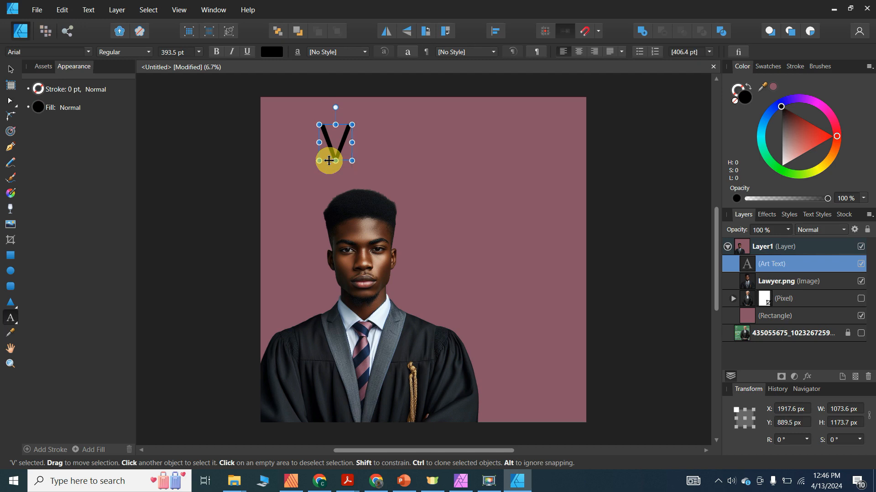
{"action": "type", "text": "OTE"}
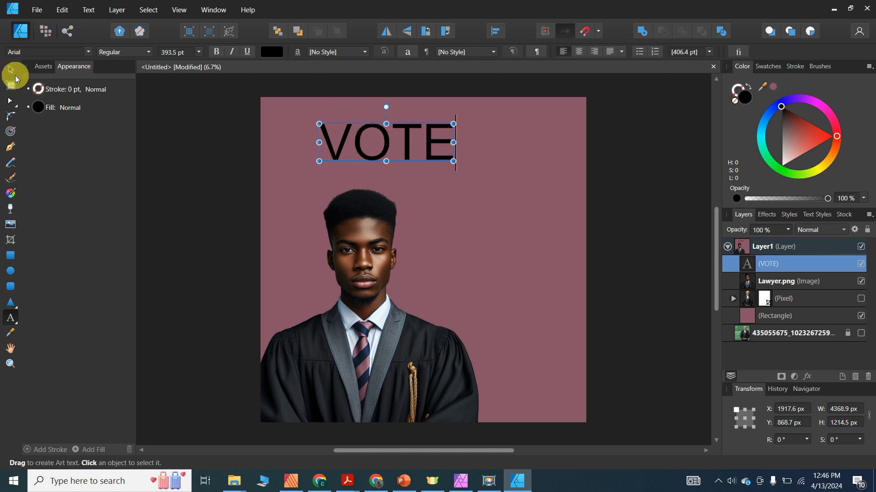
{"action": "left_click", "coordinate": [14, 75]}
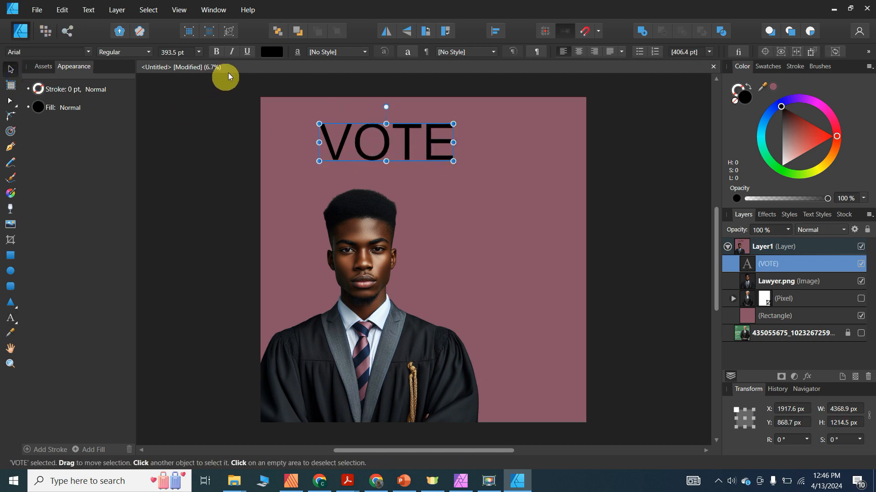
- Make VOTE bold and white, and move it to the poster's upper right
{"action": "left_click", "coordinate": [217, 52]}
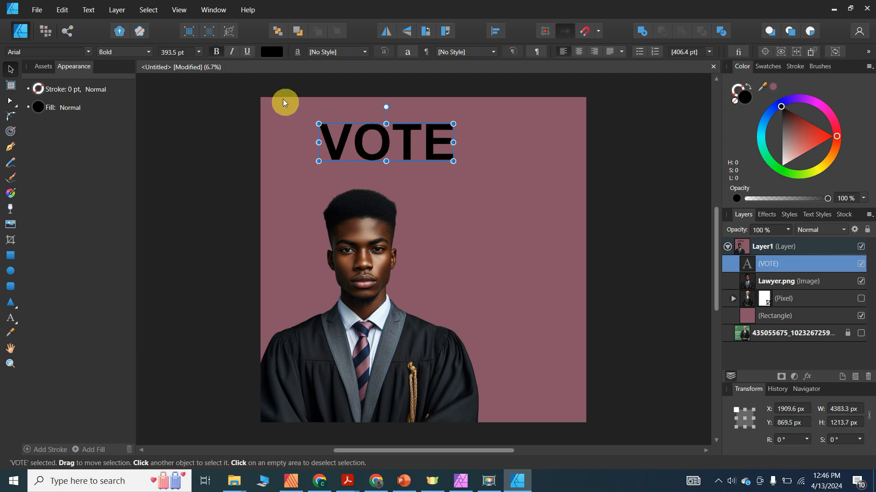
{"action": "left_click", "coordinate": [272, 52]}
{"action": "left_click", "coordinate": [346, 72]}
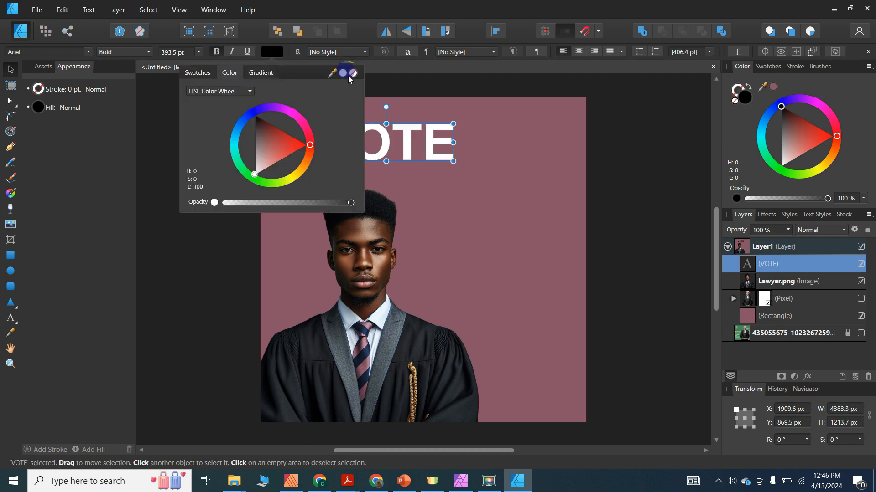
{"action": "left_click", "coordinate": [613, 131]}
{"action": "left_click_drag", "start_coordinate": [397, 147], "coordinate": [496, 132]}
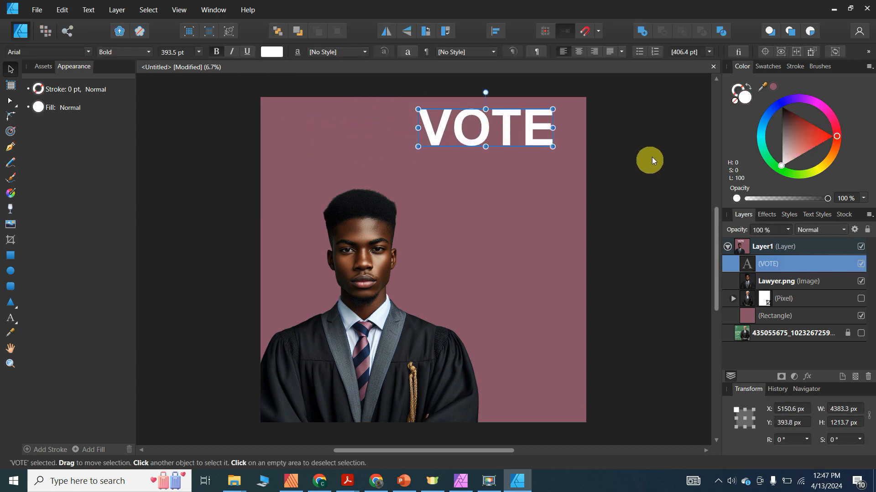
{"action": "left_click", "coordinate": [653, 156]}
{"action": "left_click", "coordinate": [483, 224]}
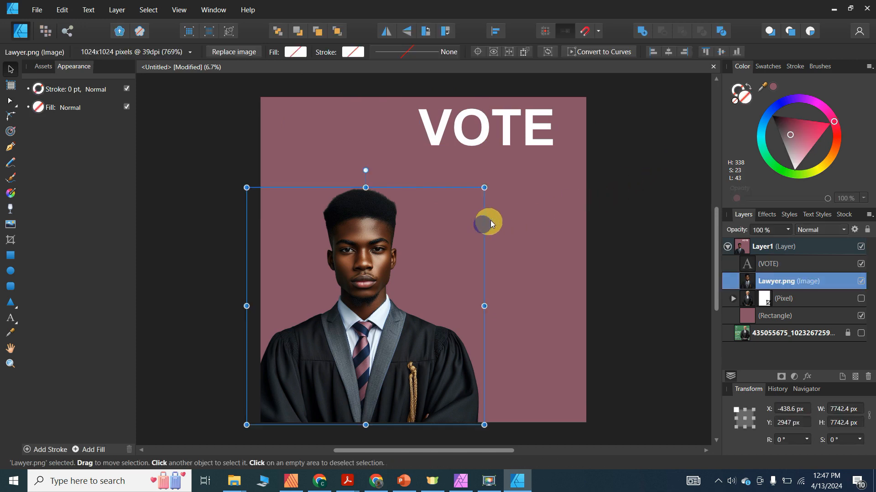
- Place the campaign photo into the document and park it off the artboard to the right
{"action": "left_click", "coordinate": [536, 200]}
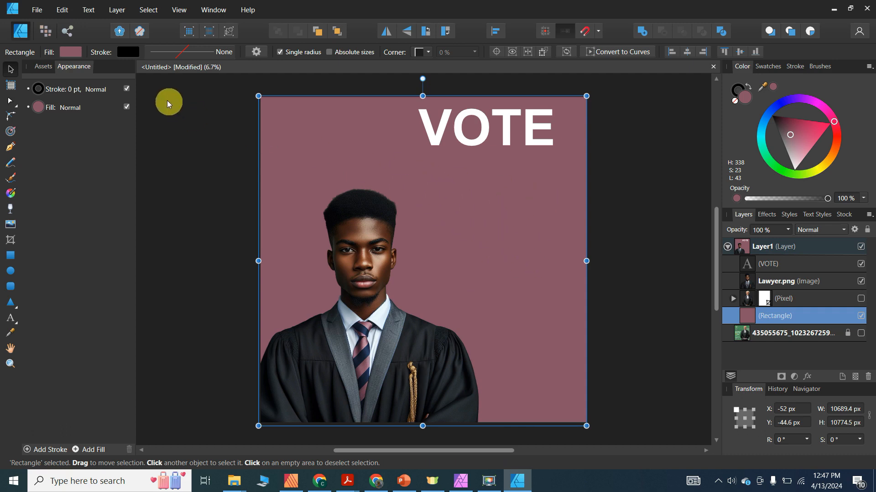
{"action": "left_click", "coordinate": [39, 10]}
{"action": "left_click", "coordinate": [48, 190]}
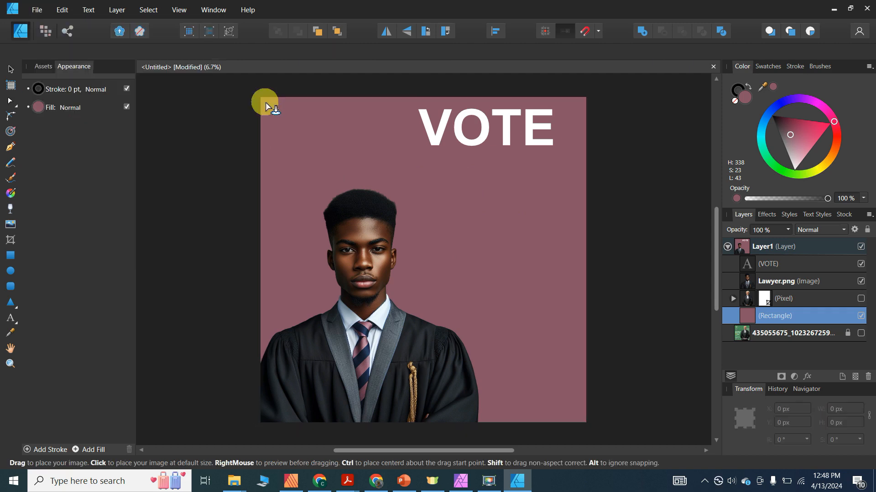
{"action": "left_click_drag", "start_coordinate": [304, 160], "coordinate": [555, 414]}
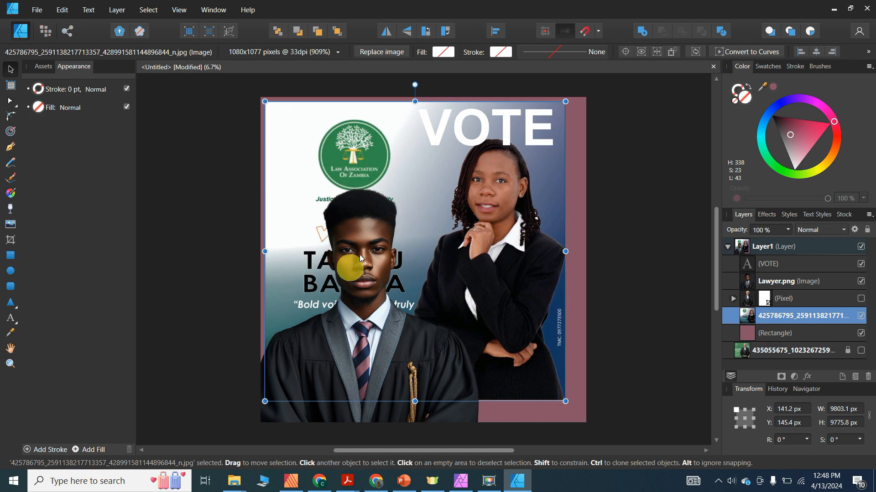
{"action": "left_click", "coordinate": [10, 69]}
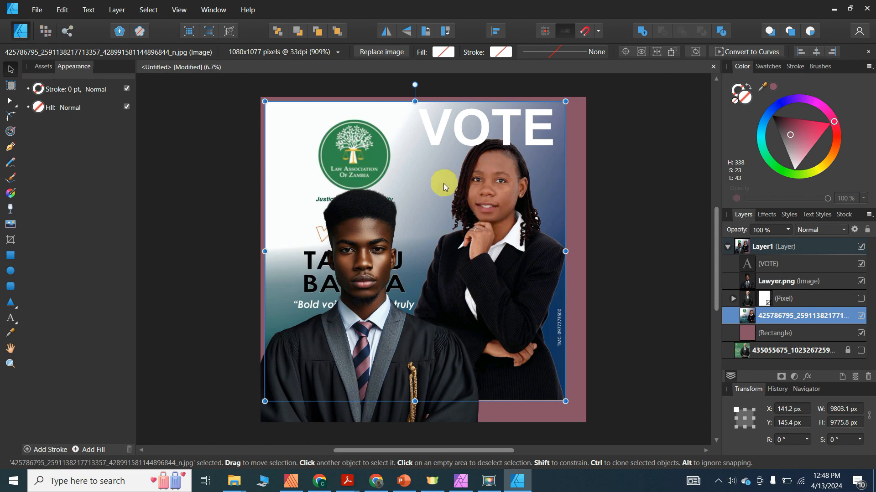
{"action": "left_click_drag", "start_coordinate": [446, 182], "coordinate": [793, 195]}
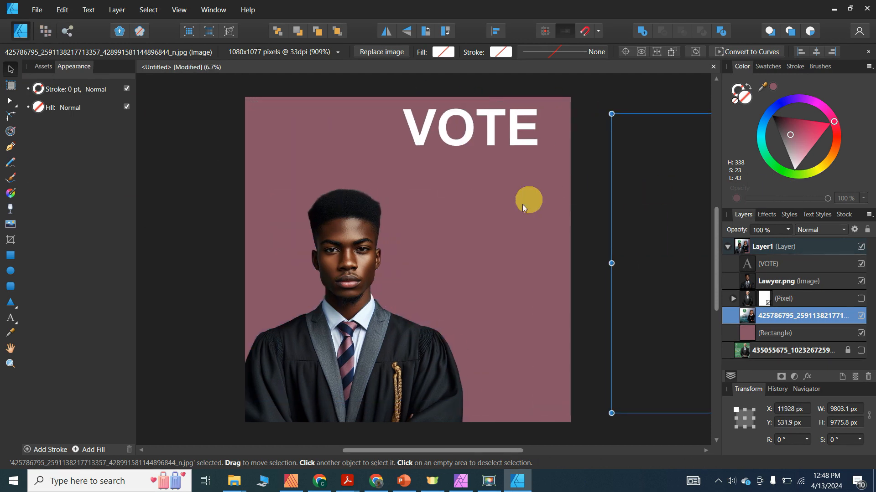
{"action": "left_click", "coordinate": [514, 196]}
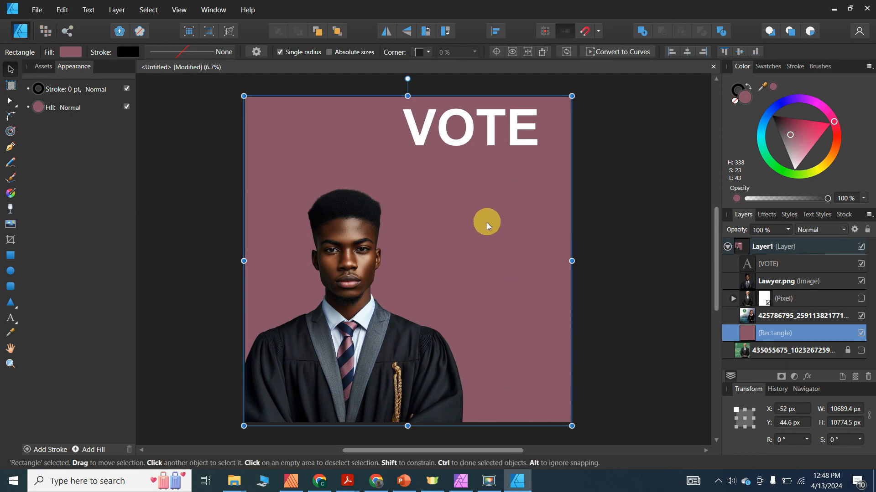
{"action": "mouse_move", "coordinate": [488, 221]}
{"action": "left_mouse_down"}
{"action": "mouse_move", "coordinate": [444, 242]}
{"action": "mouse_move", "coordinate": [488, 221]}
{"action": "left_mouse_up"}
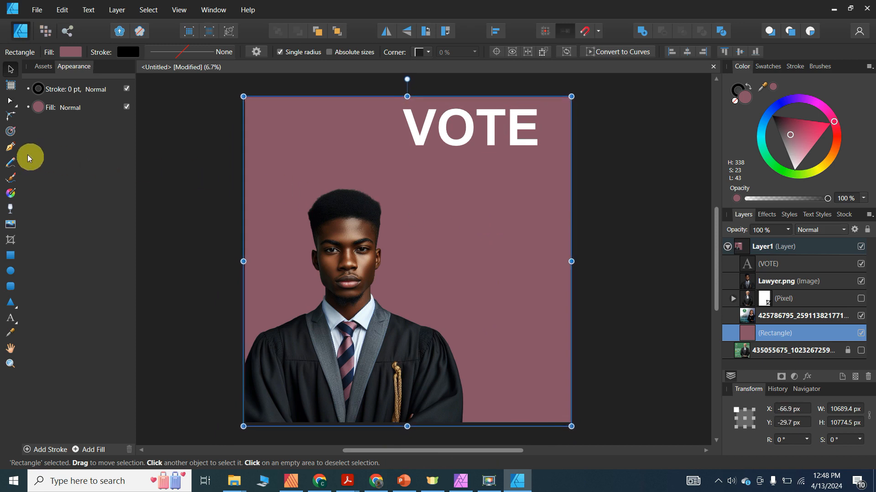
{"action": "left_click", "coordinate": [10, 193]}
{"action": "left_click_drag", "start_coordinate": [470, 326], "coordinate": [532, 164]}
{"action": "mouse_move", "coordinate": [480, 233]}
{"action": "left_mouse_down"}
{"action": "mouse_move", "coordinate": [371, 302]}
{"action": "mouse_move", "coordinate": [354, 328]}
{"action": "mouse_move", "coordinate": [285, 291]}
{"action": "mouse_move", "coordinate": [477, 268]}
{"action": "mouse_move", "coordinate": [494, 249]}
{"action": "mouse_move", "coordinate": [419, 217]}
{"action": "mouse_move", "coordinate": [435, 294]}
{"action": "mouse_move", "coordinate": [455, 316]}
{"action": "left_mouse_up"}
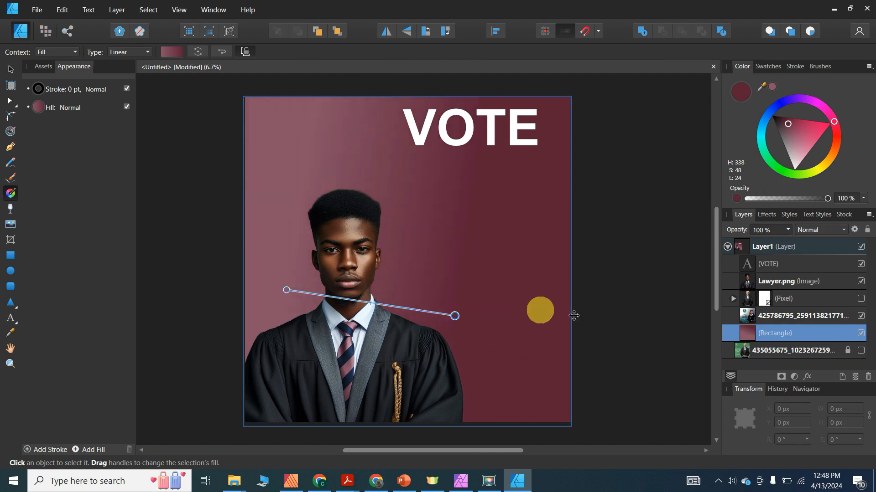
{"action": "left_click", "coordinate": [604, 214]}
{"action": "left_click", "coordinate": [11, 69]}
{"action": "left_click", "coordinate": [652, 230]}
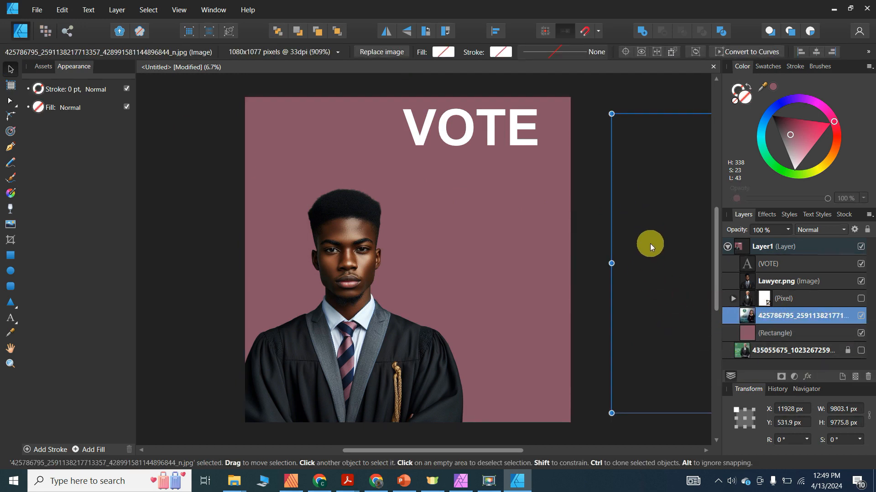
{"action": "left_click_drag", "start_coordinate": [653, 237], "coordinate": [445, 222]}
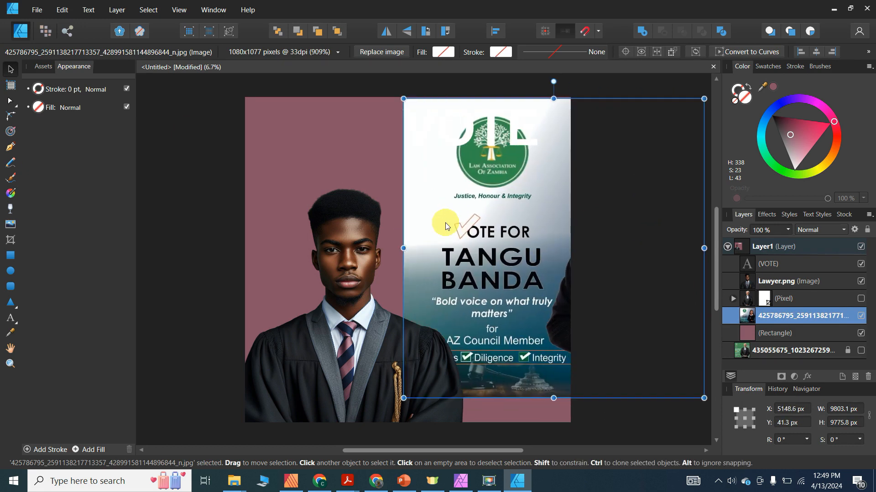
{"action": "left_click_drag", "start_coordinate": [445, 223], "coordinate": [625, 238]}
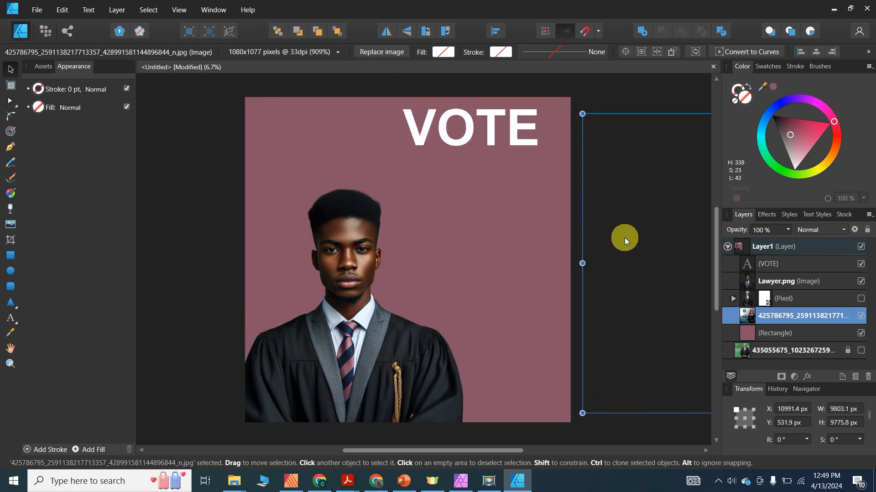
- Shade the background with a linear gradient, undoing a stray portrait gradient and rectangle move
{"action": "left_click", "coordinate": [404, 231]}
{"action": "left_click", "coordinate": [491, 209]}
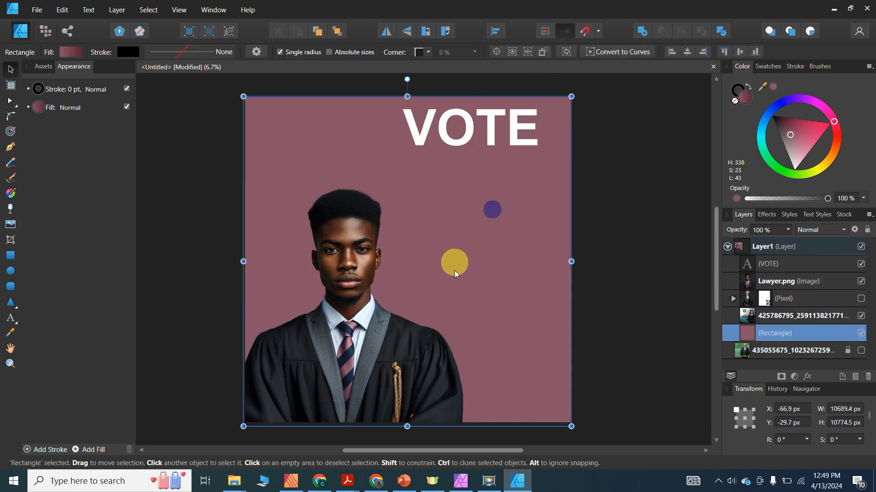
{"action": "left_click", "coordinate": [15, 198]}
{"action": "left_click_drag", "start_coordinate": [279, 291], "coordinate": [340, 173]}
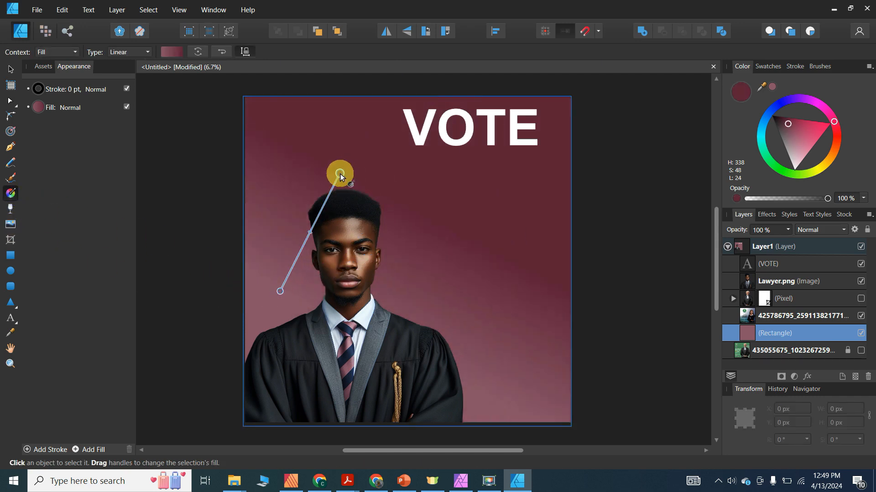
{"action": "left_click", "coordinate": [280, 249]}
{"action": "left_click_drag", "start_coordinate": [289, 271], "coordinate": [501, 242]}
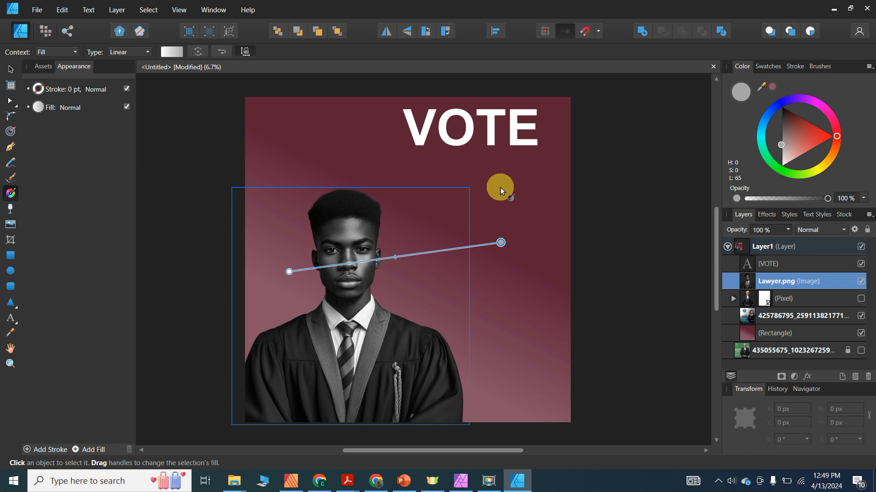
{"action": "left_click", "coordinate": [11, 71]}
{"action": "key", "text": "ctrl+z"}
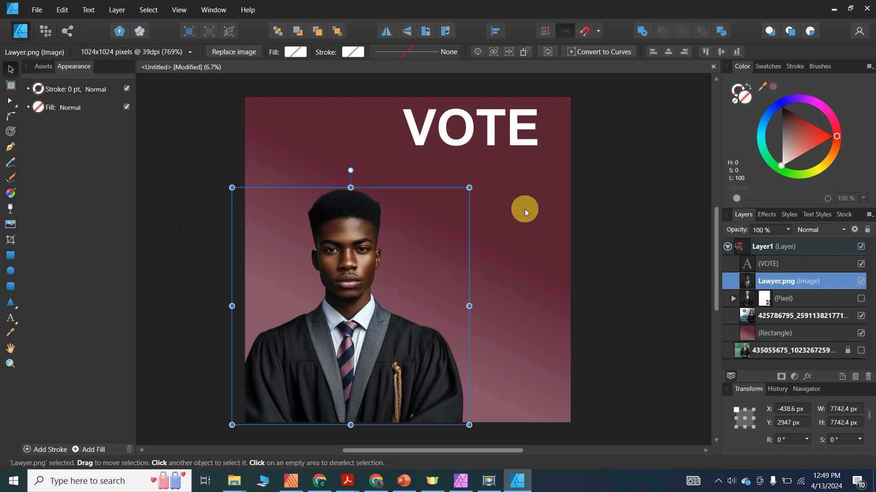
{"action": "left_click", "coordinate": [524, 209]}
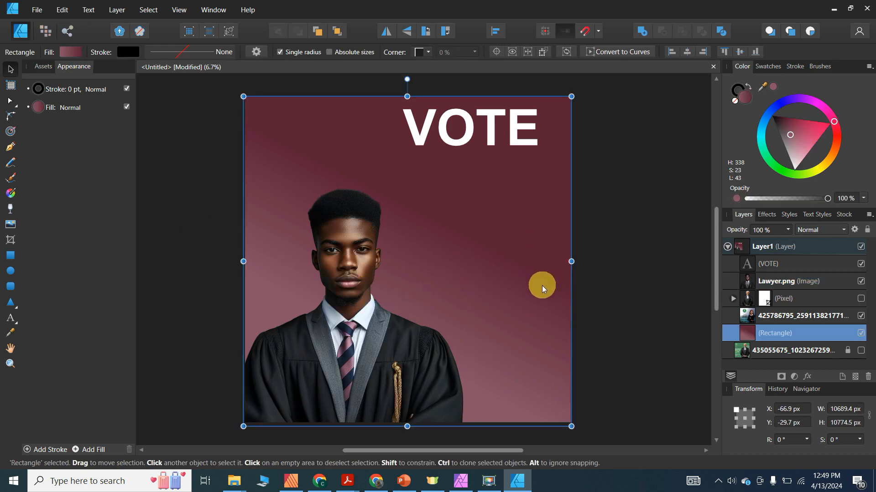
{"action": "left_click_drag", "start_coordinate": [537, 229], "coordinate": [496, 247]}
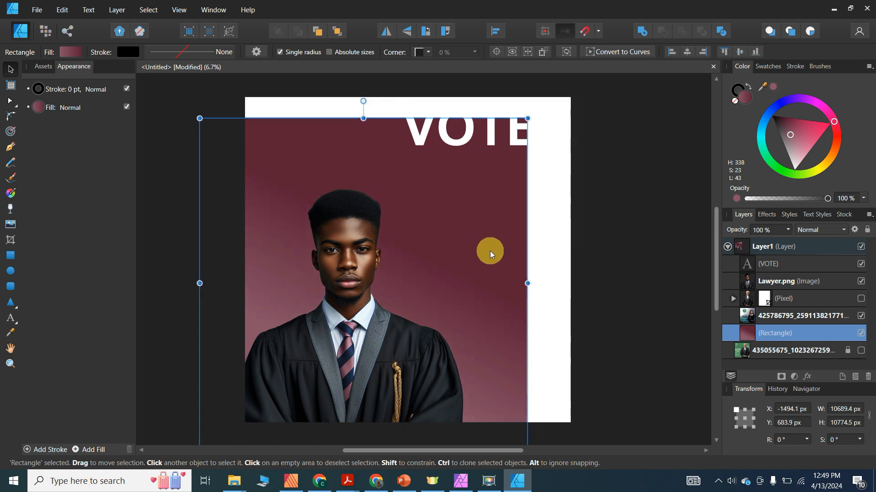
{"action": "key", "text": "ctrl+z"}
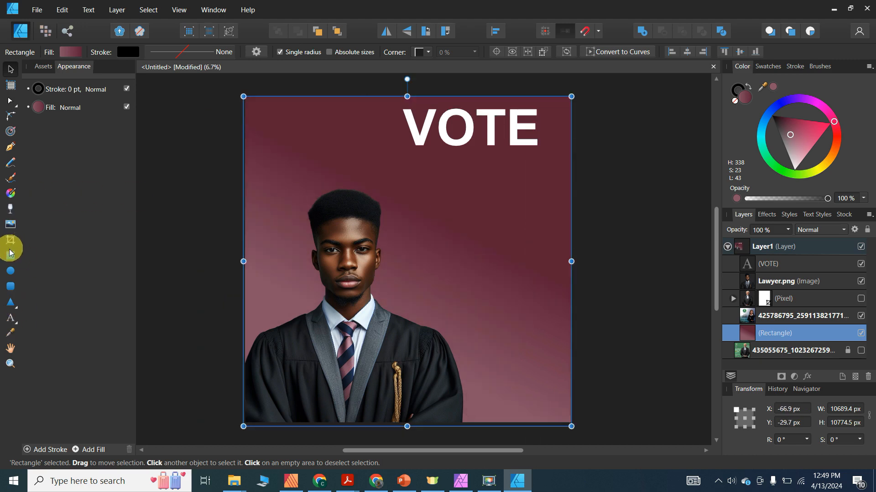
- Redraw the background gradient diagonally, deep maroon lower left fading lighter to upper right
{"action": "left_click", "coordinate": [14, 194]}
{"action": "left_click_drag", "start_coordinate": [514, 195], "coordinate": [303, 292]}
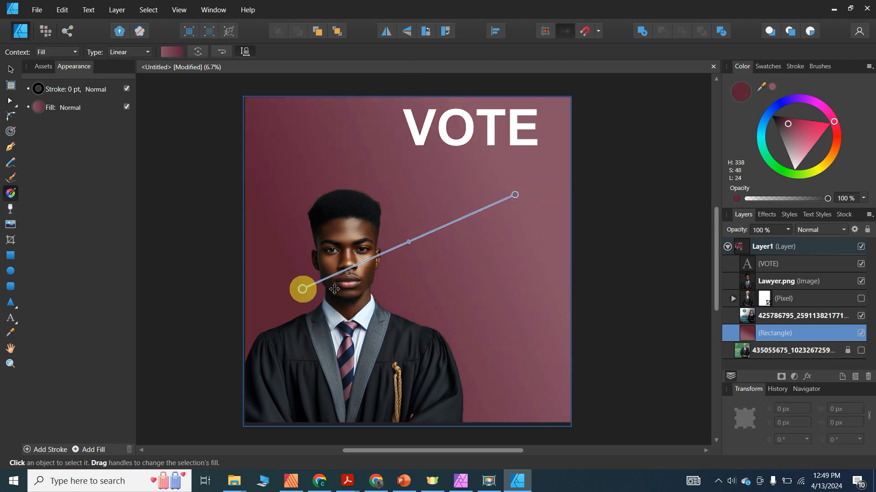
{"action": "left_click_drag", "start_coordinate": [369, 147], "coordinate": [545, 336]}
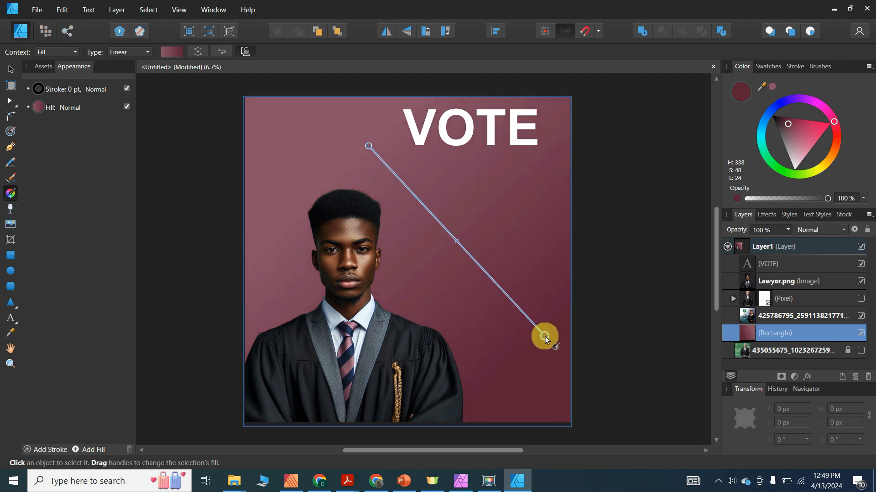
{"action": "mouse_move", "coordinate": [520, 208]}
{"action": "left_mouse_down"}
{"action": "mouse_move", "coordinate": [447, 247]}
{"action": "mouse_move", "coordinate": [496, 262]}
{"action": "mouse_move", "coordinate": [510, 213]}
{"action": "mouse_move", "coordinate": [422, 195]}
{"action": "mouse_move", "coordinate": [508, 262]}
{"action": "mouse_move", "coordinate": [532, 230]}
{"action": "mouse_move", "coordinate": [529, 180]}
{"action": "mouse_move", "coordinate": [527, 218]}
{"action": "mouse_move", "coordinate": [496, 250]}
{"action": "mouse_move", "coordinate": [445, 278]}
{"action": "mouse_move", "coordinate": [399, 337]}
{"action": "left_mouse_up"}
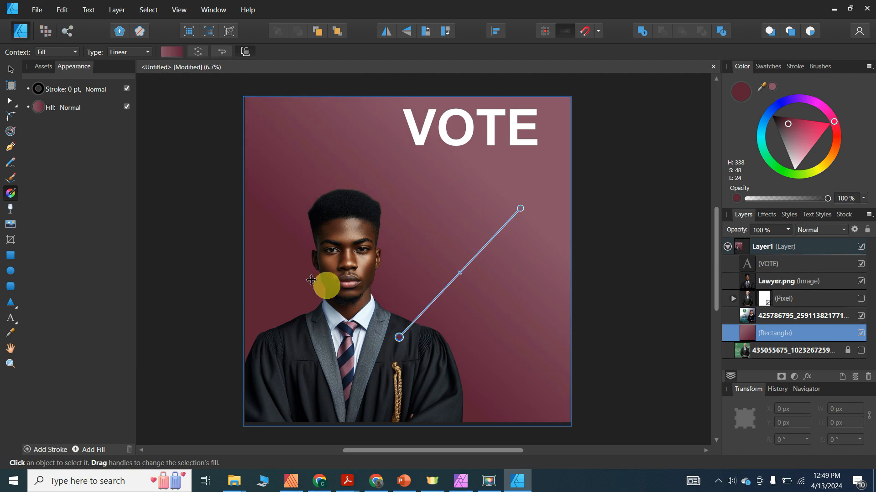
{"action": "left_click", "coordinate": [11, 68]}
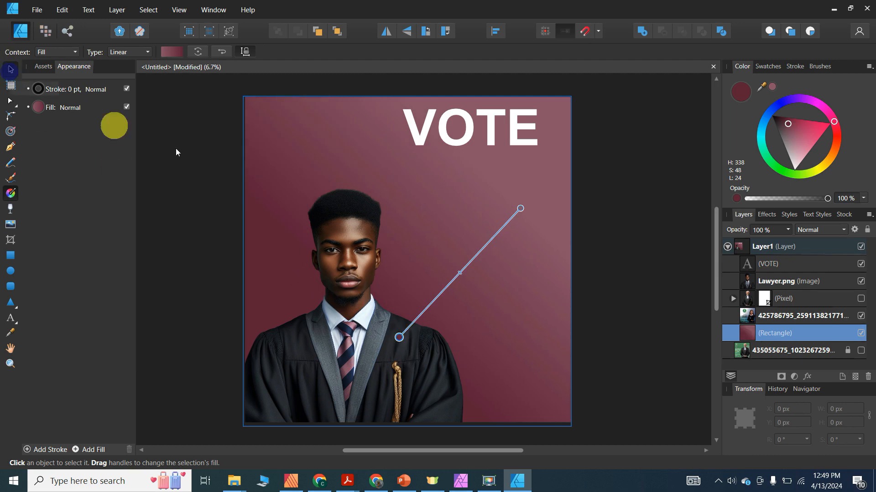
{"action": "left_click", "coordinate": [203, 160]}
{"action": "left_click", "coordinate": [509, 136]}
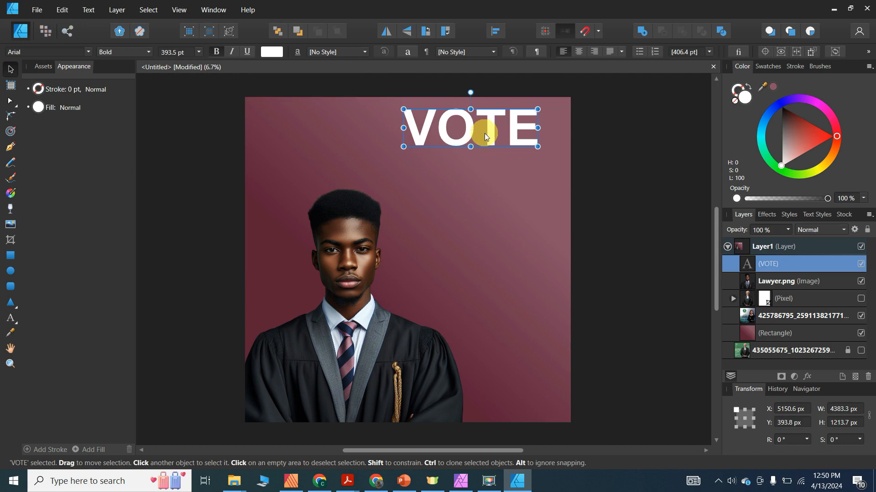
{"action": "left_click_drag", "start_coordinate": [477, 132], "coordinate": [479, 190]}
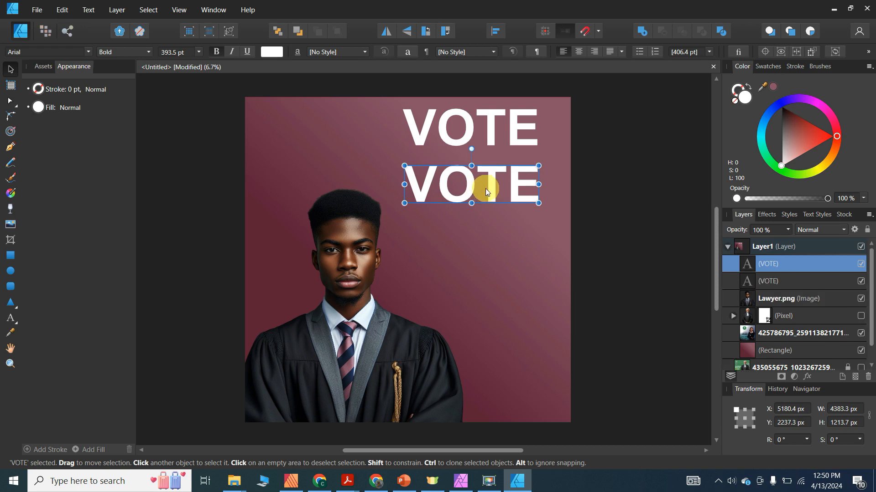
{"action": "double_click", "coordinate": [487, 189]}
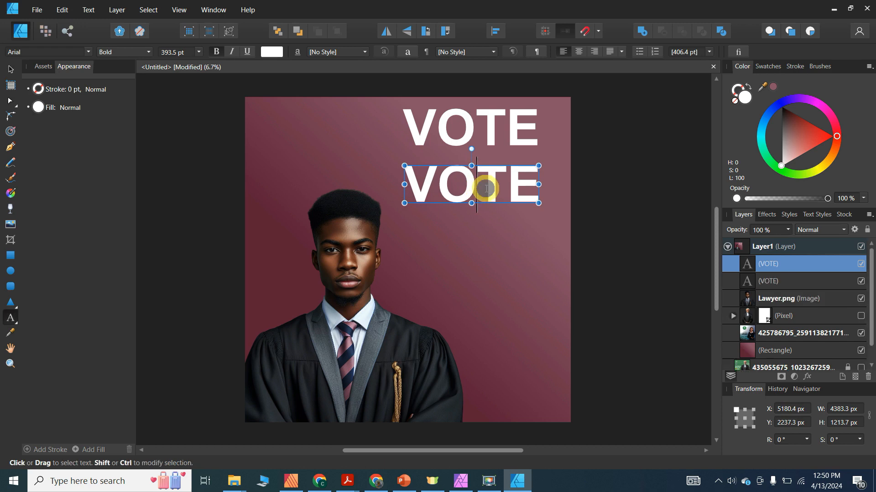
{"action": "double_click", "coordinate": [486, 189]}
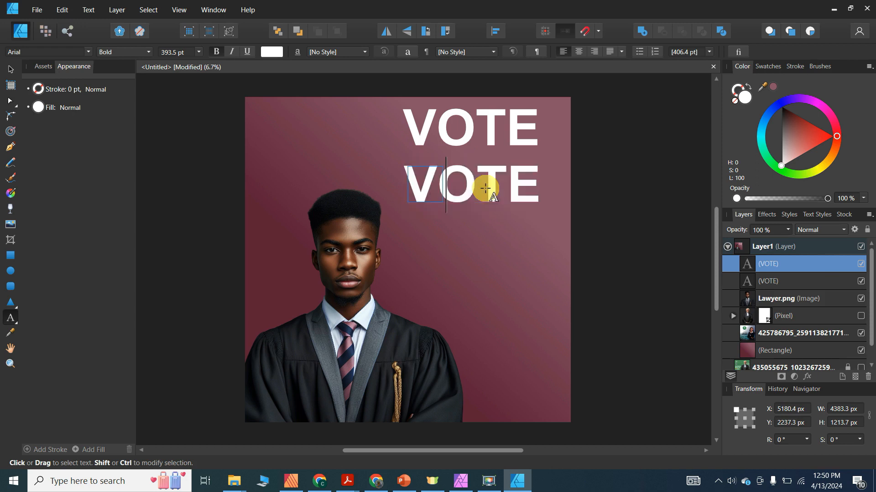
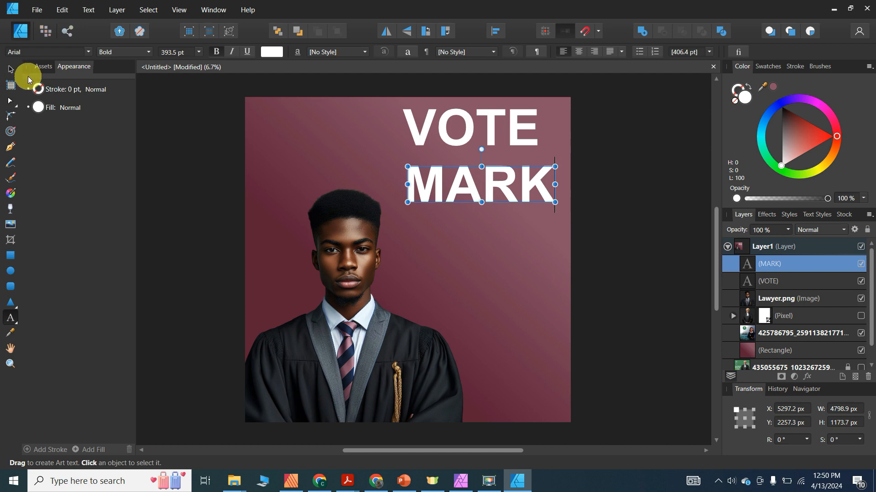
{"action": "left_click", "coordinate": [10, 69]}
{"action": "mouse_move", "coordinate": [476, 191]}
{"action": "left_mouse_down"}
{"action": "mouse_move", "coordinate": [472, 242]}
{"action": "mouse_move", "coordinate": [474, 234]}
{"action": "left_mouse_up"}
{"action": "double_click", "coordinate": [483, 237]}
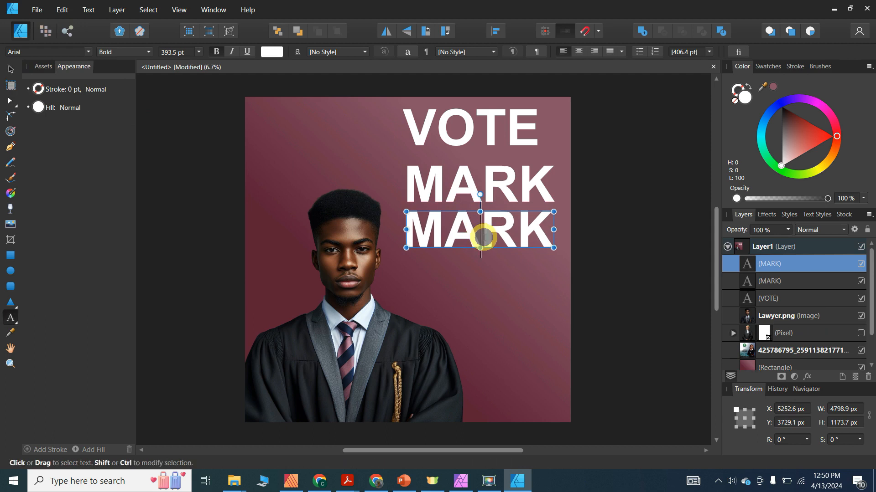
{"action": "double_click", "coordinate": [484, 237]}
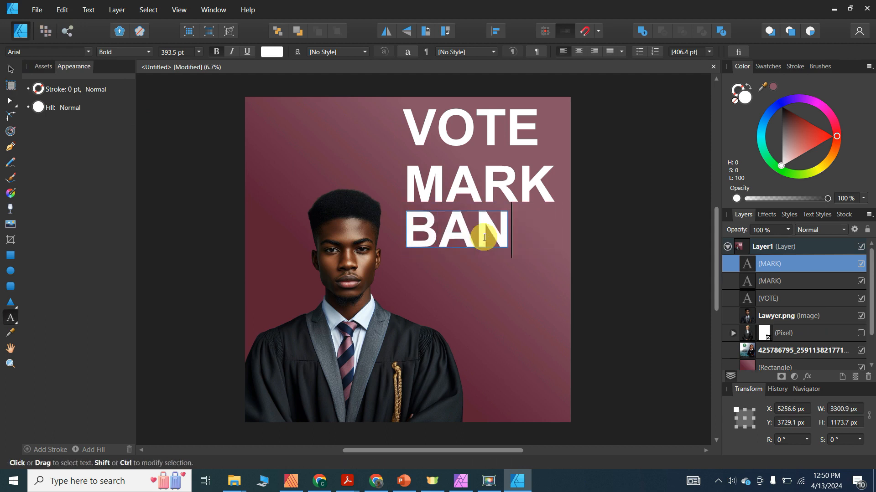
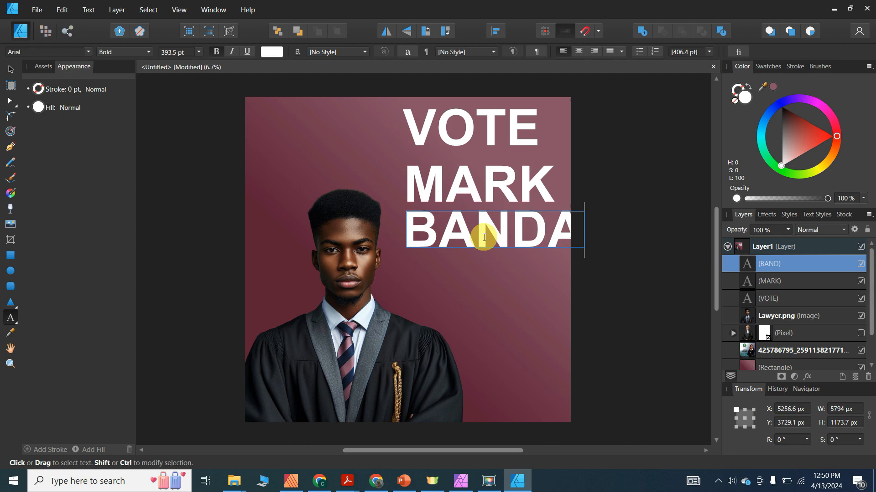
{"action": "left_click", "coordinate": [10, 68]}
{"action": "mouse_move", "coordinate": [508, 132]}
{"action": "left_mouse_down"}
{"action": "mouse_move", "coordinate": [428, 131]}
{"action": "mouse_move", "coordinate": [501, 130]}
{"action": "left_mouse_up"}
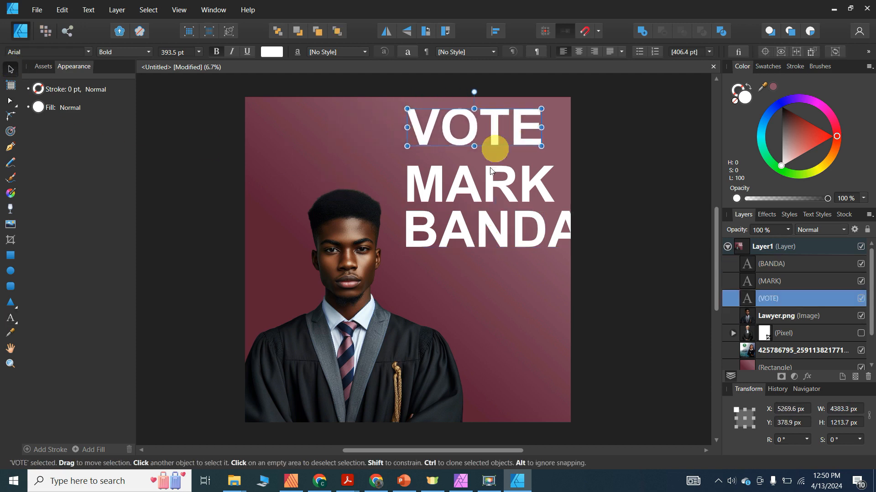
{"action": "left_click", "coordinate": [490, 174]}
{"action": "left_click_drag", "start_coordinate": [554, 166], "coordinate": [505, 174]}
{"action": "left_click", "coordinate": [485, 236]}
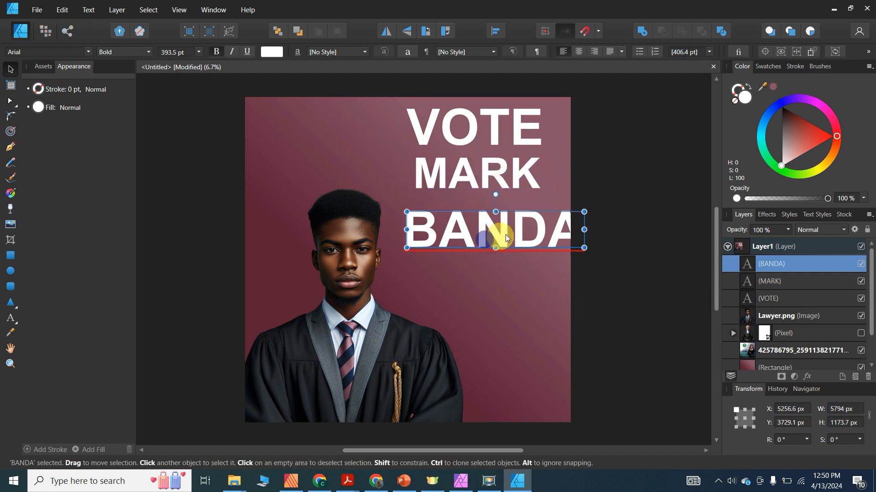
{"action": "left_click_drag", "start_coordinate": [561, 217], "coordinate": [559, 217]}
{"action": "mouse_move", "coordinate": [508, 229]}
{"action": "left_mouse_down"}
{"action": "mouse_move", "coordinate": [508, 211]}
{"action": "mouse_move", "coordinate": [518, 217]}
{"action": "left_mouse_up"}
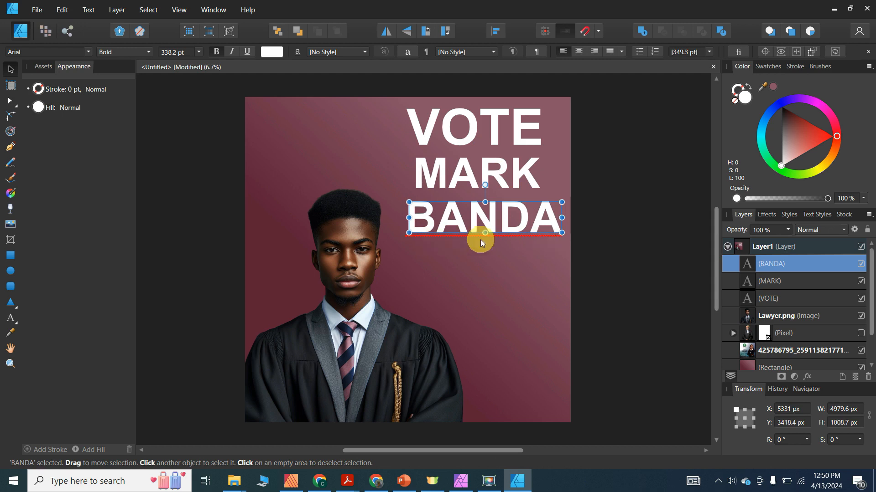
{"action": "left_click", "coordinate": [488, 223]}
{"action": "double_click", "coordinate": [488, 223]}
{"action": "right_click", "coordinate": [488, 223]}
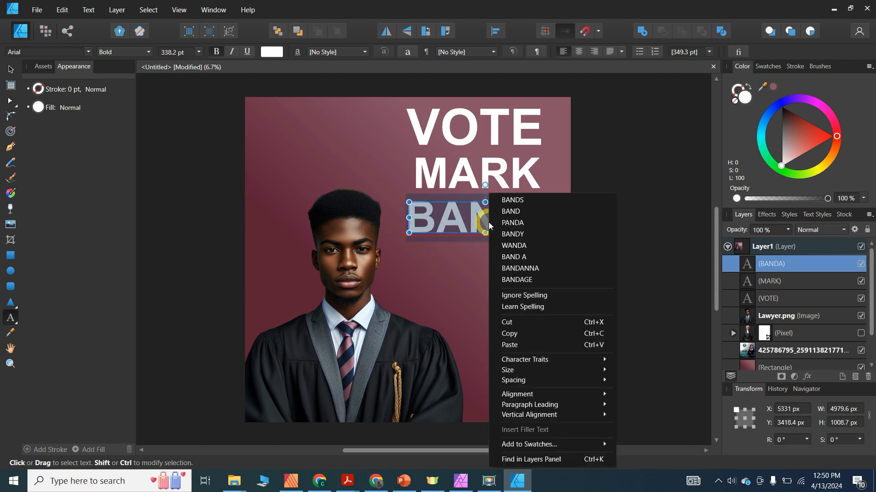
{"action": "left_click", "coordinate": [507, 307]}
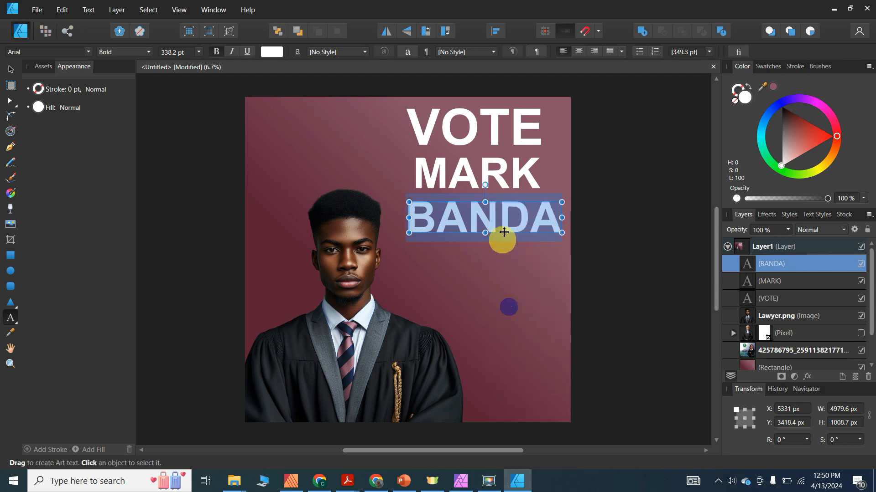
{"action": "left_click", "coordinate": [10, 69]}
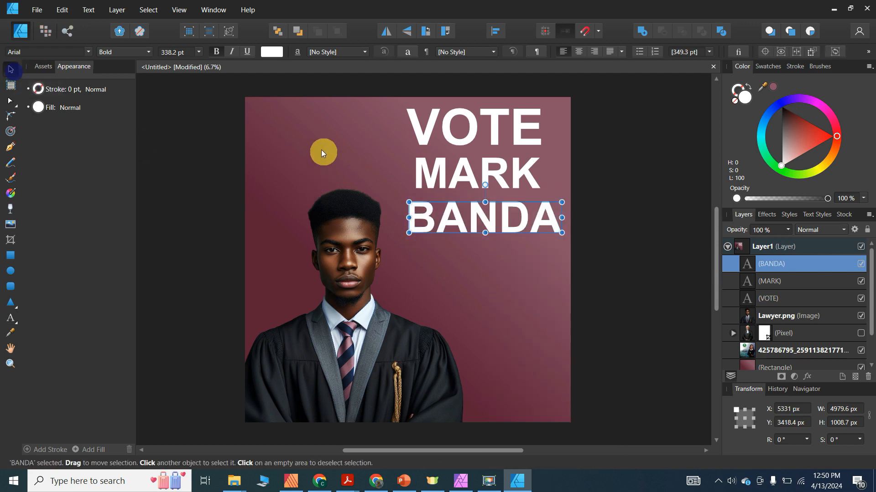
{"action": "left_click", "coordinate": [637, 166]}
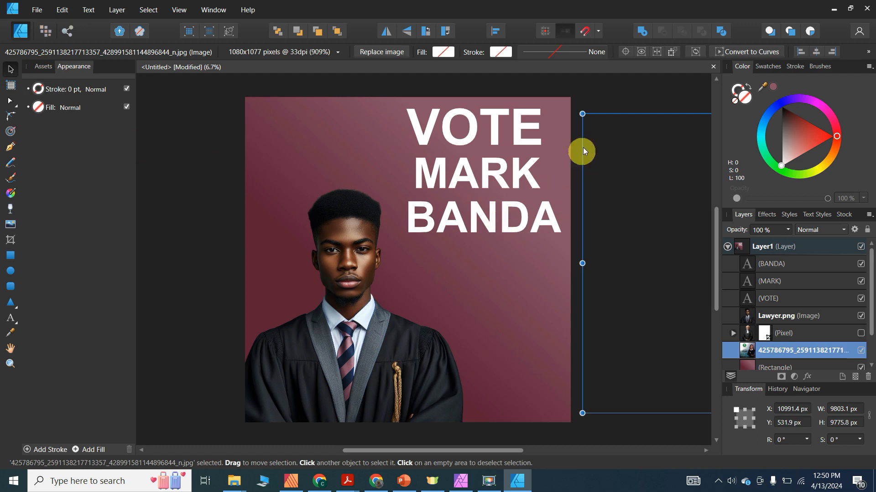
{"action": "left_click", "coordinate": [598, 97]}
{"action": "left_click", "coordinate": [473, 219]}
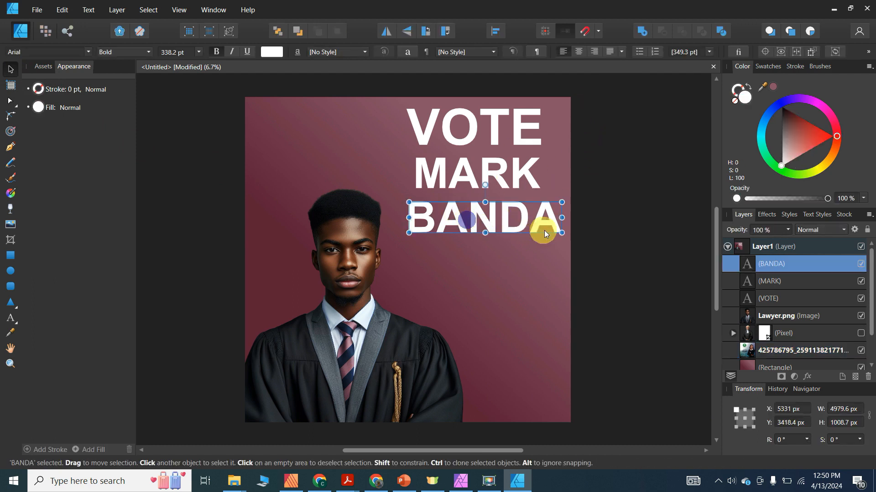
{"action": "mouse_move", "coordinate": [560, 232]}
{"action": "left_mouse_down"}
{"action": "mouse_move", "coordinate": [499, 217]}
{"action": "mouse_move", "coordinate": [546, 229]}
{"action": "left_mouse_up"}
{"action": "left_click", "coordinate": [603, 122]}
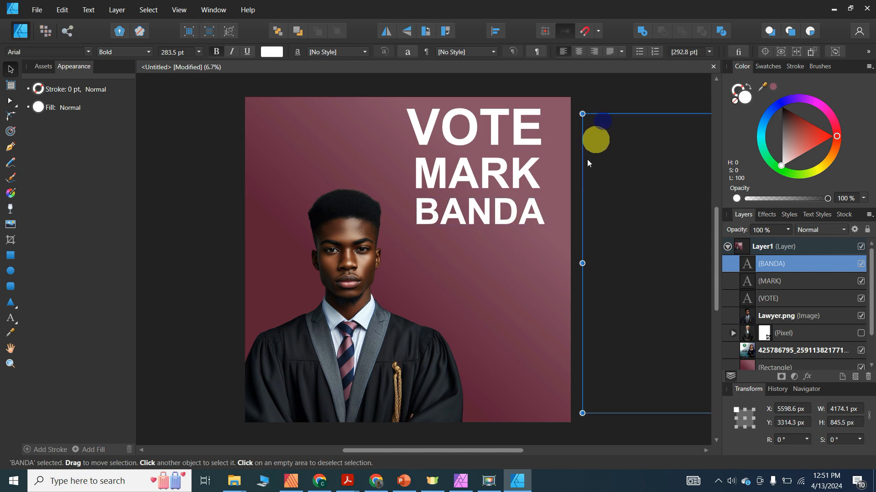
{"action": "left_click", "coordinate": [204, 125]}
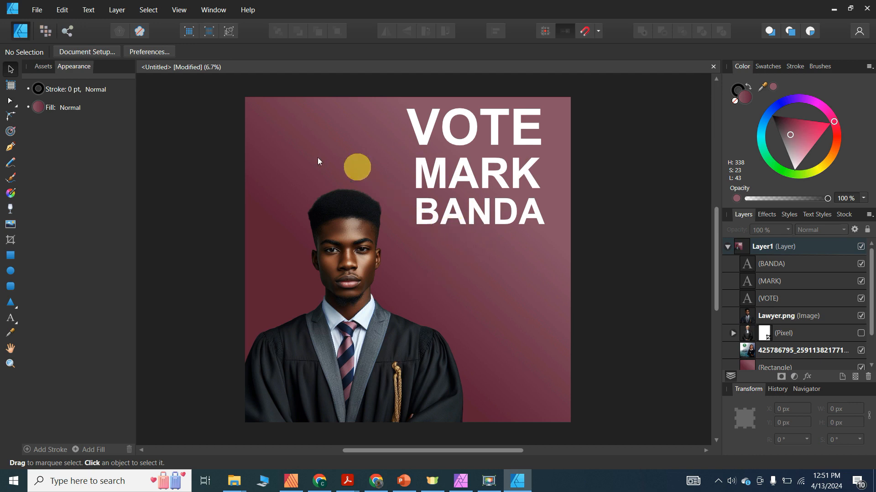
- Start placing an image and browse to the LAZ > Images folder
{"action": "left_click", "coordinate": [38, 12]}
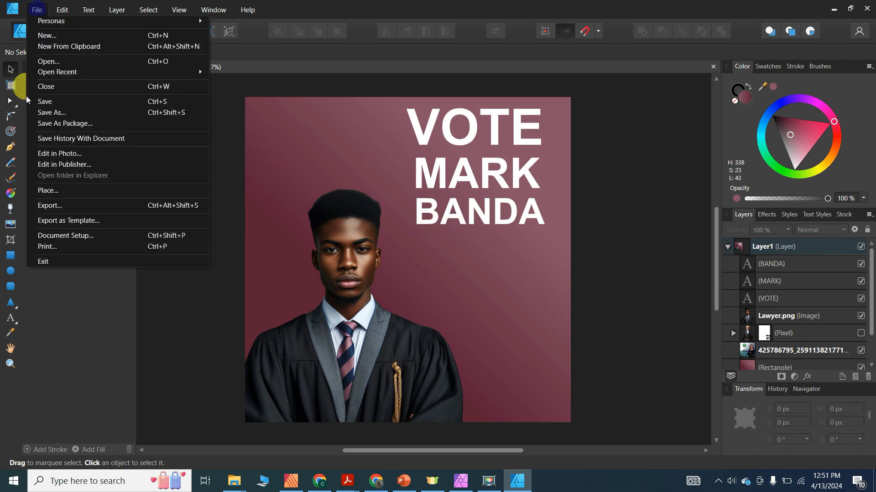
{"action": "left_click", "coordinate": [49, 191]}
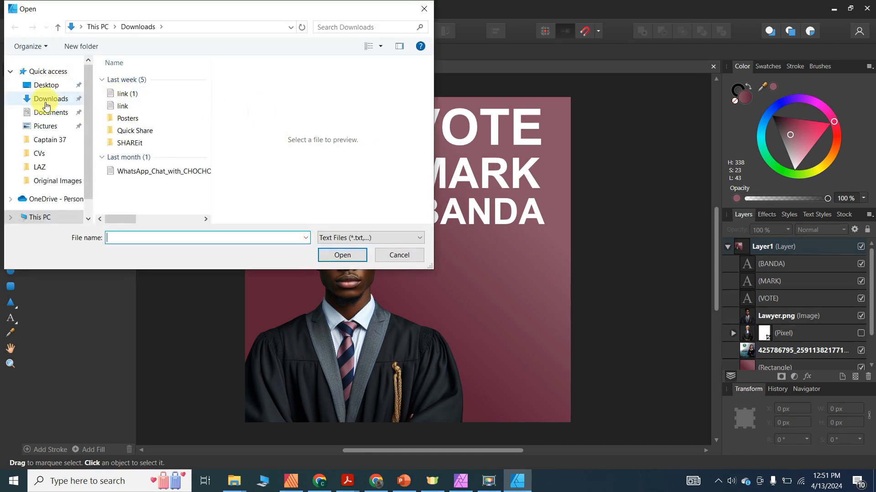
{"action": "left_click", "coordinate": [39, 168]}
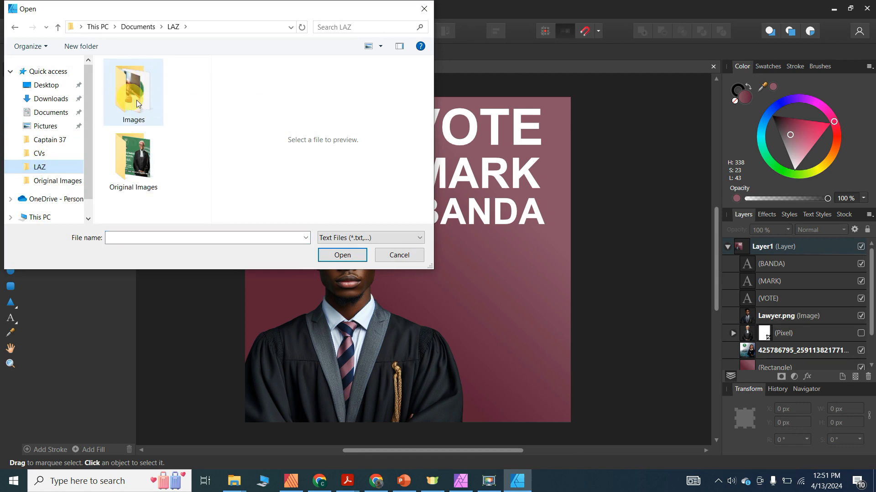
{"action": "left_click", "coordinate": [134, 160]}
{"action": "double_click", "coordinate": [134, 160]}
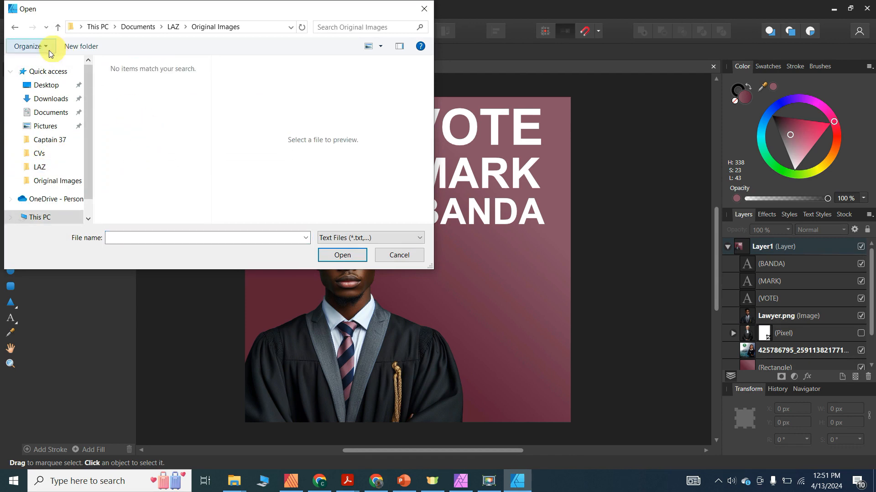
{"action": "left_click", "coordinate": [15, 27]}
{"action": "double_click", "coordinate": [133, 105]}
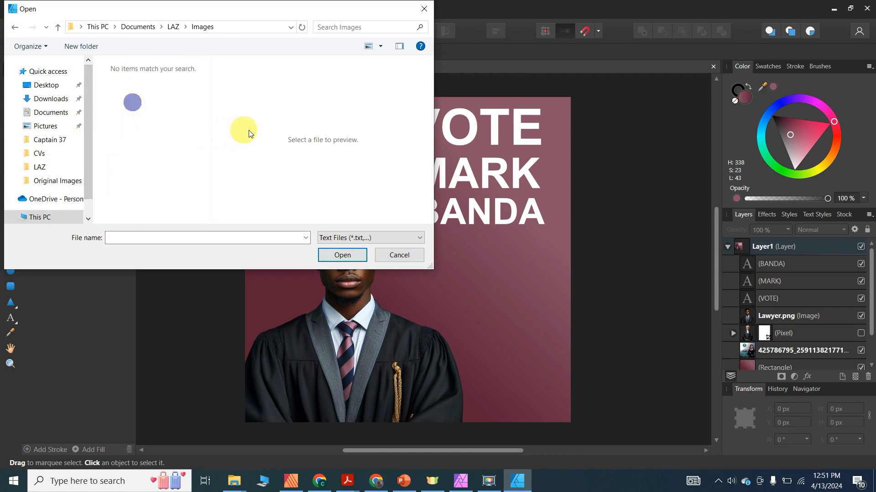
- Set the file type to All Raster Files and place LAZ Logo
{"action": "left_click", "coordinate": [392, 239]}
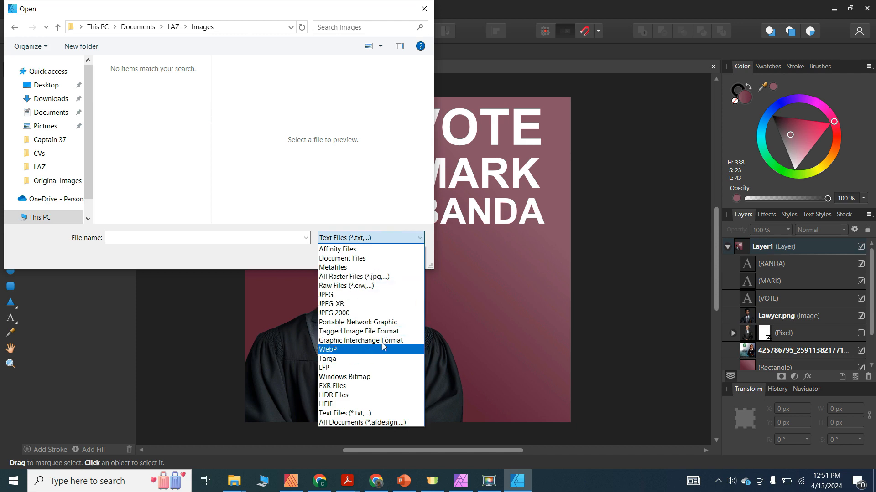
{"action": "left_click", "coordinate": [358, 258]}
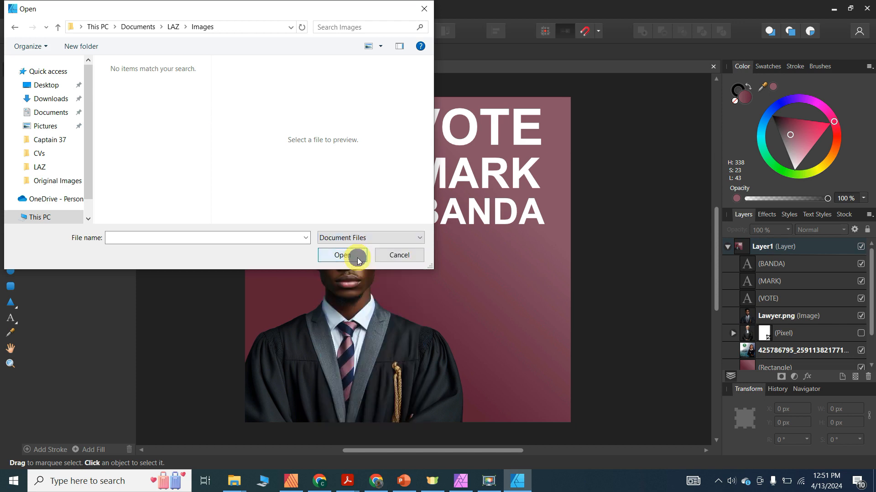
{"action": "left_click", "coordinate": [362, 236]}
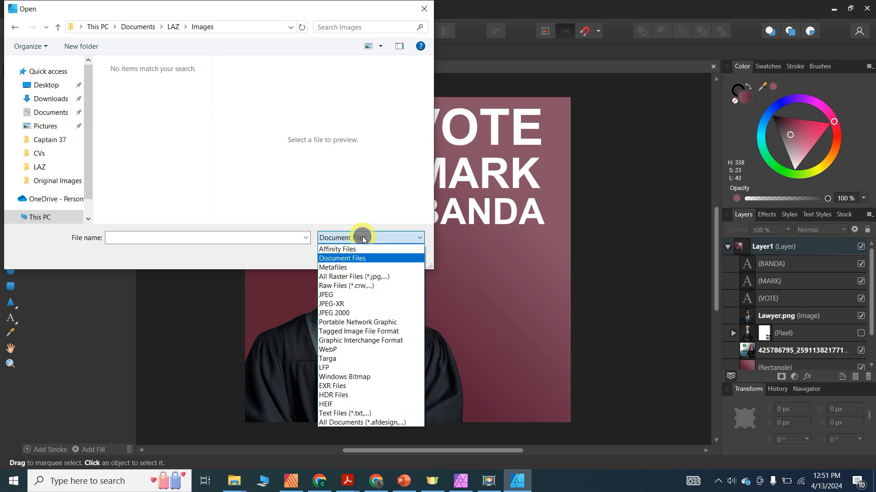
{"action": "left_click", "coordinate": [351, 276]}
{"action": "left_click_drag", "start_coordinate": [205, 114], "coordinate": [201, 184]}
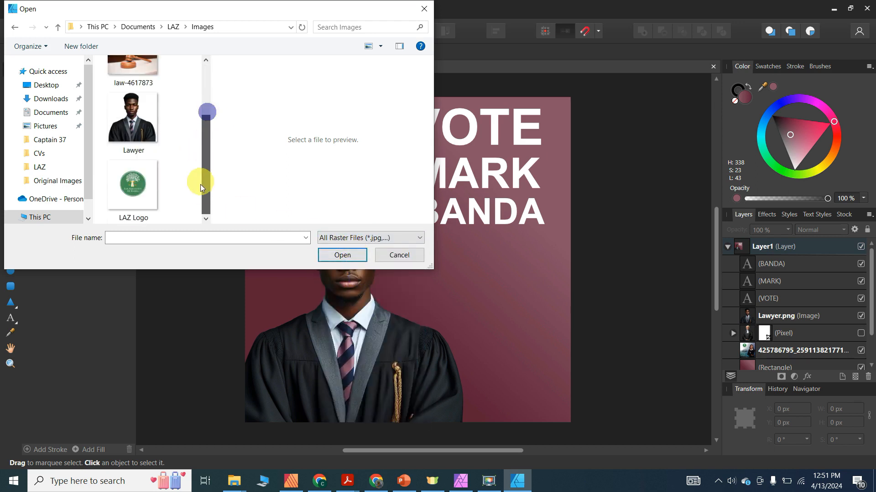
{"action": "double_click", "coordinate": [146, 190]}
- Size the LAZ logo and move it to the top left beside VOTE
{"action": "left_click_drag", "start_coordinate": [293, 118], "coordinate": [442, 227]}
{"action": "left_click_drag", "start_coordinate": [365, 185], "coordinate": [343, 144]}
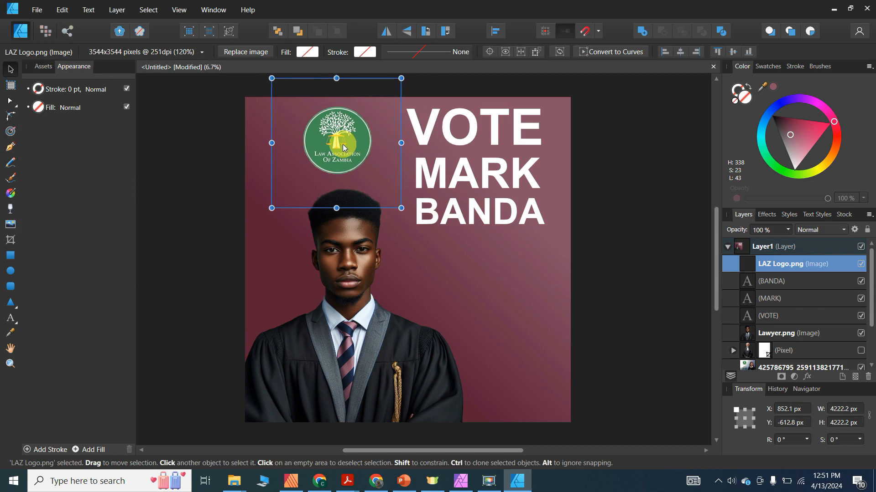
{"action": "left_click", "coordinate": [614, 182]}
{"action": "left_click", "coordinate": [184, 142]}
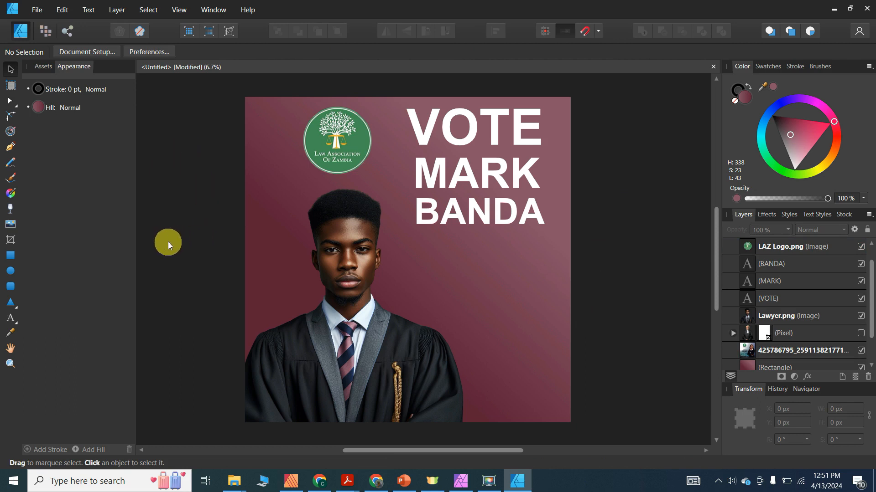
- Draw a triangle with the Pen tool from bottom-left to top-right and bottom-right corners
{"action": "left_click", "coordinate": [11, 148]}
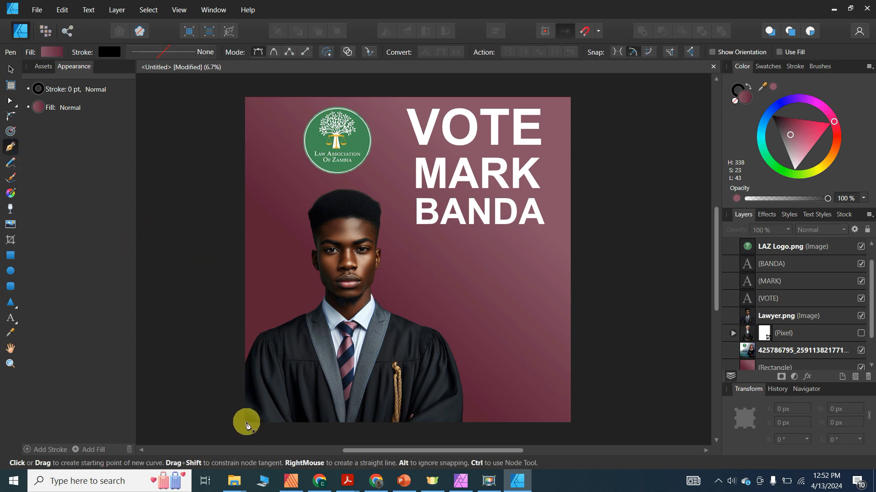
{"action": "left_click", "coordinate": [245, 422]}
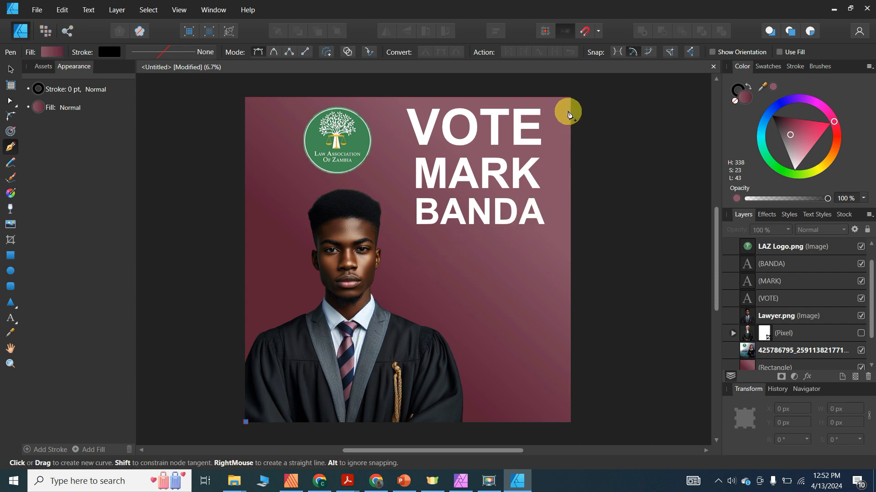
{"action": "left_click", "coordinate": [571, 97]}
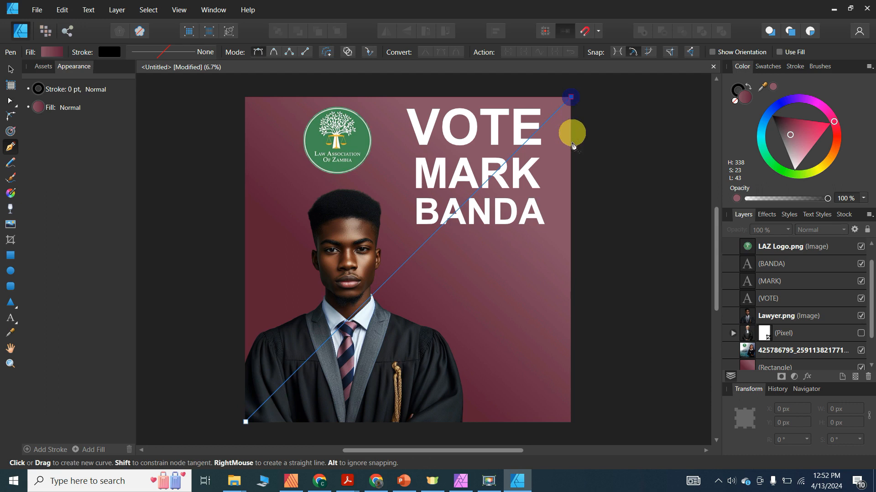
{"action": "left_click", "coordinate": [571, 422]}
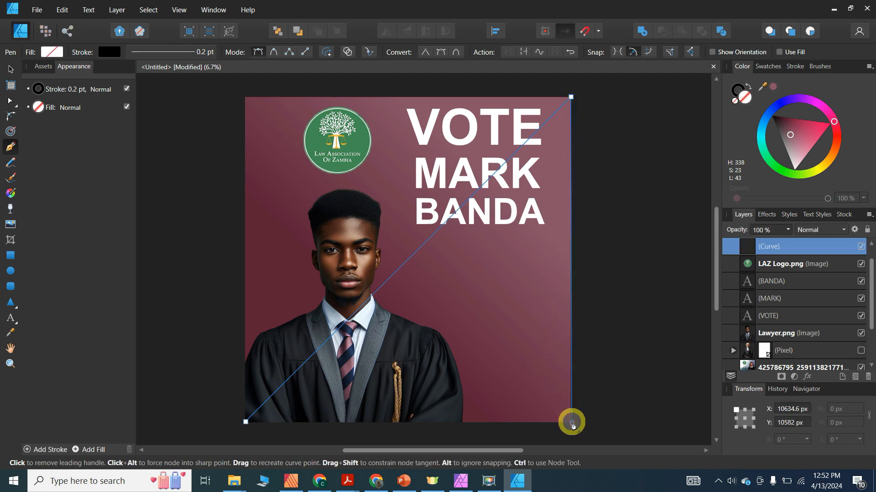
{"action": "left_click", "coordinate": [246, 425]}
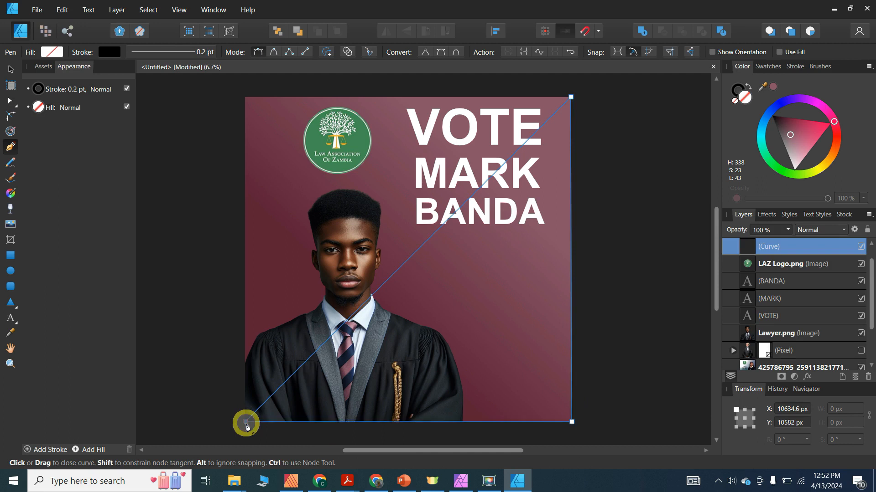
{"action": "left_click", "coordinate": [10, 71]}
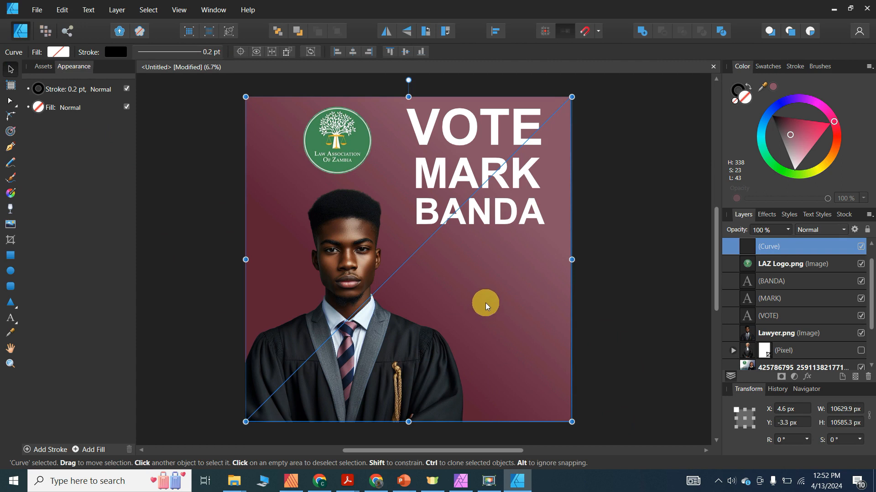
- Fill the triangular curve with maroon sampled from the background using the Color Picker
{"action": "left_click", "coordinate": [474, 308]}
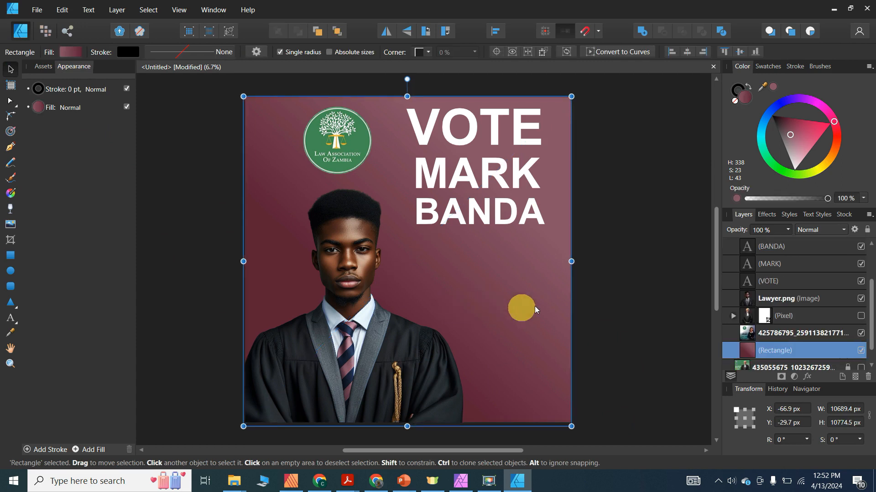
{"action": "left_click_drag", "start_coordinate": [866, 294], "coordinate": [866, 234]}
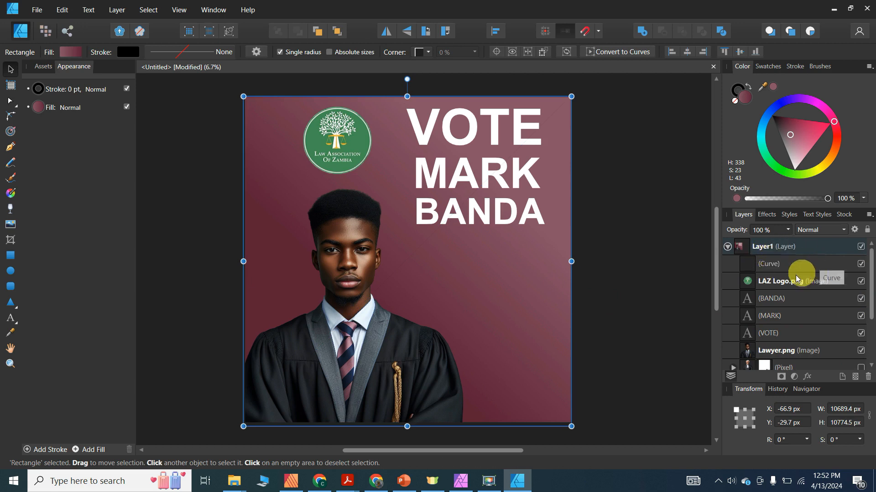
{"action": "left_click", "coordinate": [777, 266]}
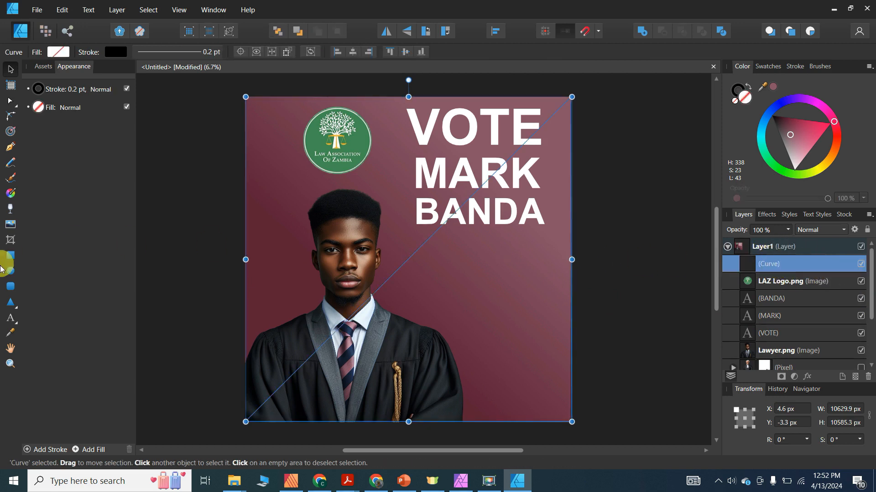
{"action": "left_click", "coordinate": [11, 332]}
{"action": "left_click", "coordinate": [287, 225]}
- Lower the maroon curve's opacity to 78%
{"action": "left_click", "coordinate": [10, 68]}
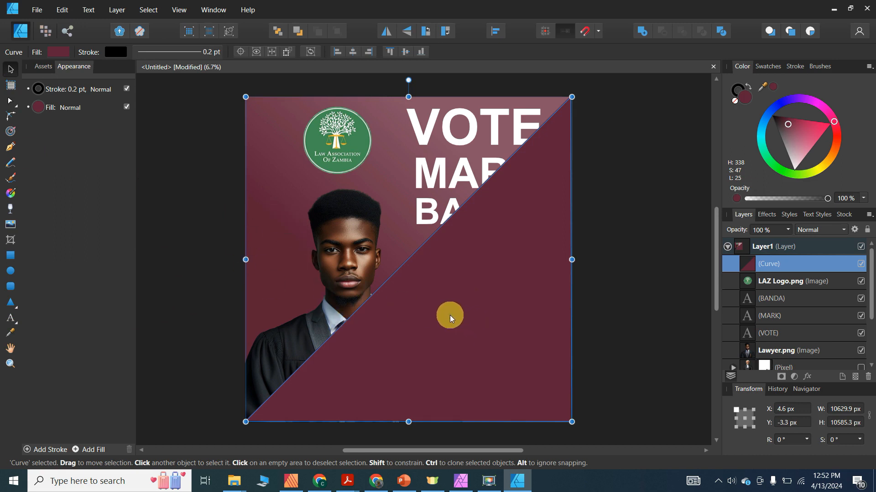
{"action": "left_click", "coordinate": [787, 230]}
{"action": "left_click_drag", "start_coordinate": [789, 241], "coordinate": [769, 249]}
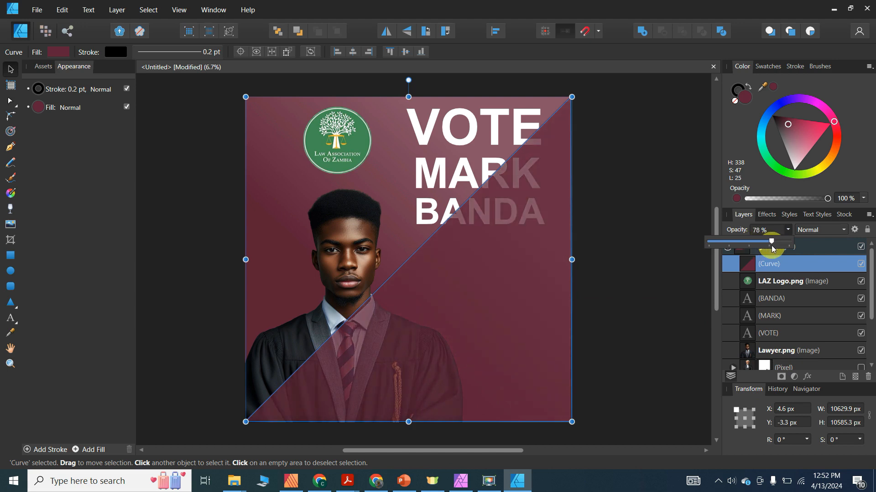
- Bend the triangle's diagonal edge into a sweeping curve with the Node tool
{"action": "left_click", "coordinate": [420, 266]}
{"action": "left_click", "coordinate": [421, 266]}
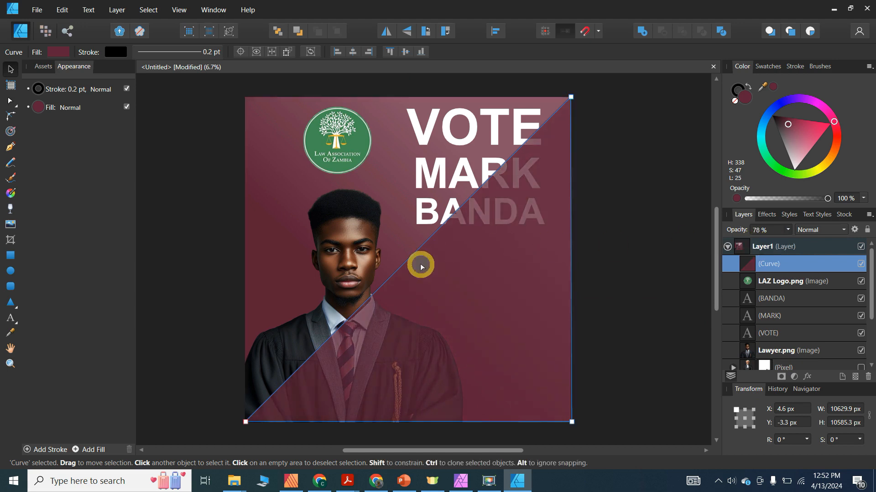
{"action": "left_click_drag", "start_coordinate": [413, 260], "coordinate": [469, 324]}
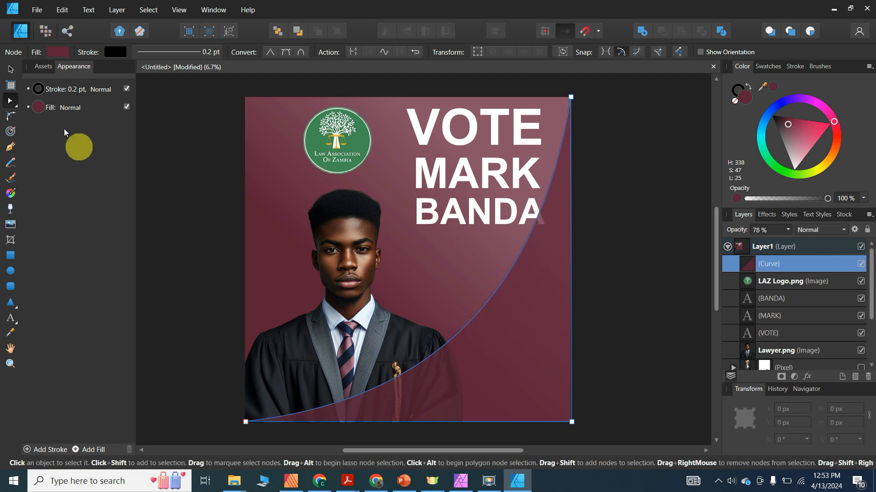
- Drag the curve's bottom-left node slightly outward past the poster edge
{"action": "left_click", "coordinate": [11, 70]}
{"action": "left_click", "coordinate": [147, 144]}
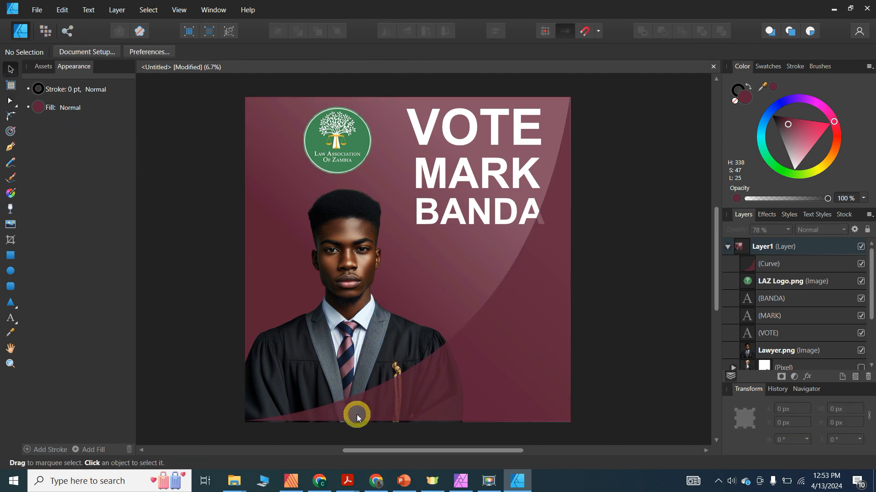
{"action": "left_click", "coordinate": [256, 421]}
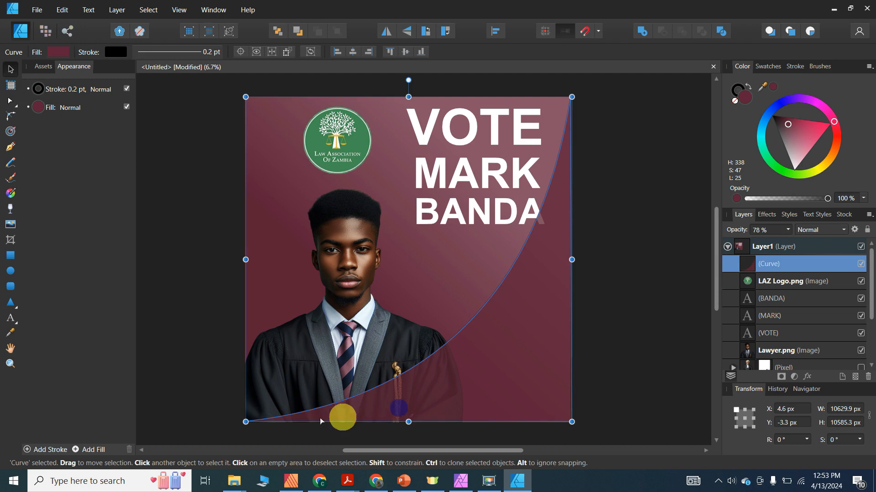
{"action": "key", "text": "a"}
{"action": "left_click", "coordinate": [241, 422]}
{"action": "left_click_drag", "start_coordinate": [241, 423], "coordinate": [241, 426]}
{"action": "key", "text": "Down"}
{"action": "key", "text": "Down"}
{"action": "key", "text": "Down"}
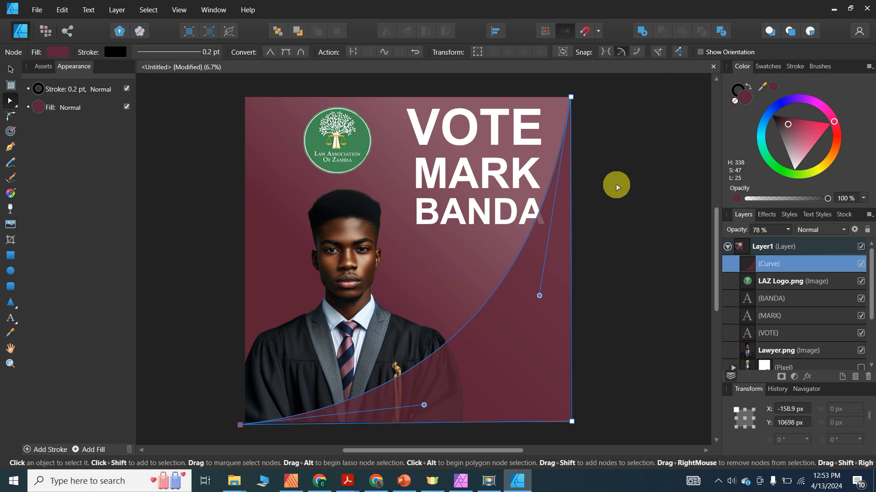
- Move Lawyer.png to the front, above the maroon curved overlay
{"action": "left_click", "coordinate": [10, 69]}
{"action": "left_click", "coordinate": [179, 130]}
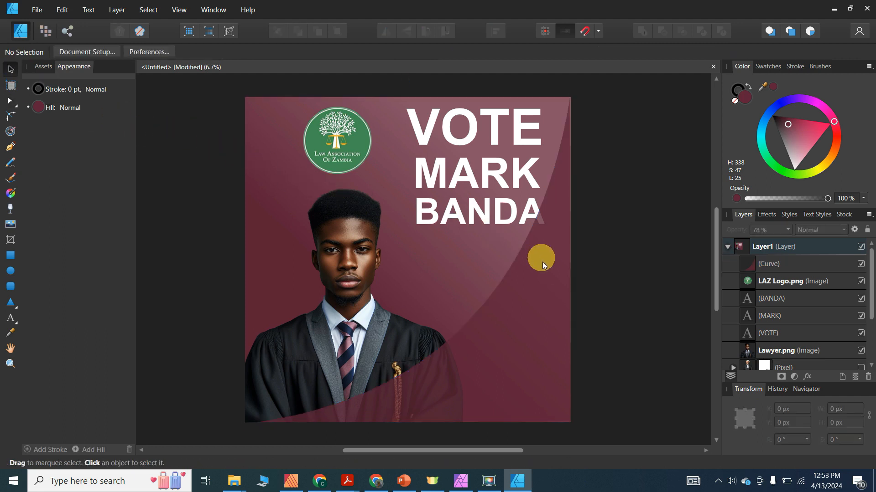
{"action": "left_click", "coordinate": [346, 355]}
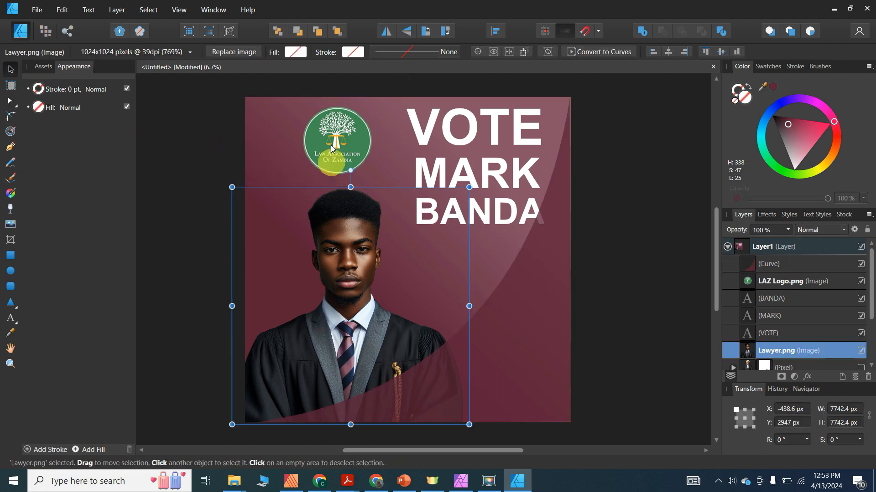
{"action": "left_click", "coordinate": [341, 34]}
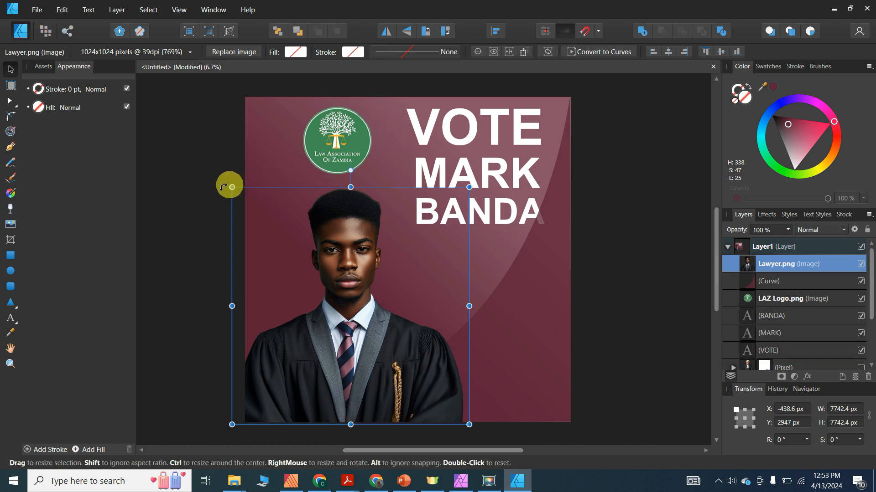
{"action": "left_click", "coordinate": [192, 224]}
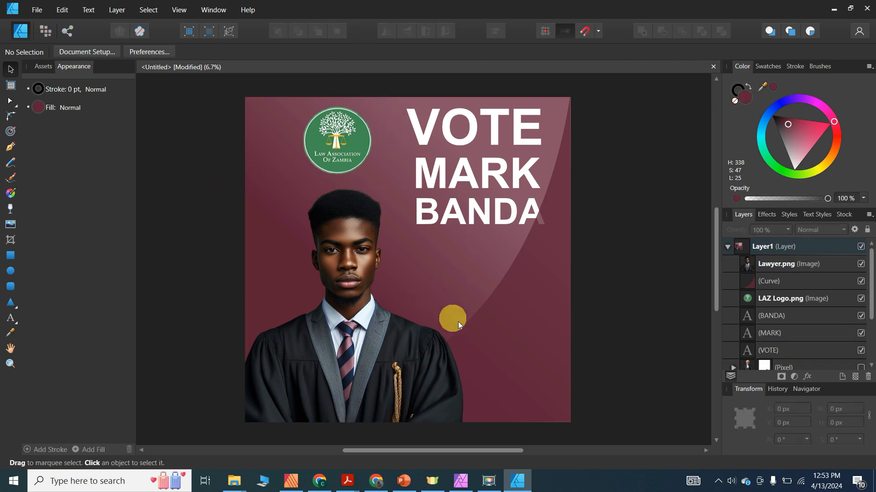
{"action": "left_click", "coordinate": [491, 342]}
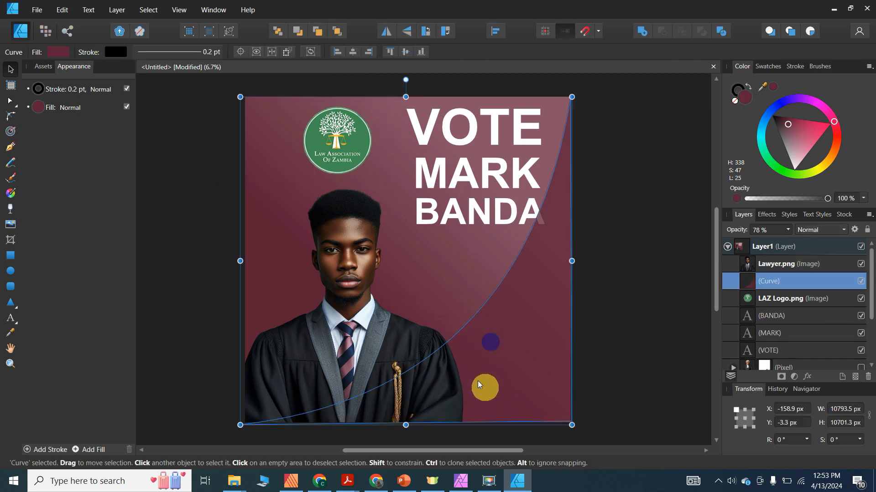
{"action": "left_click", "coordinate": [165, 99]}
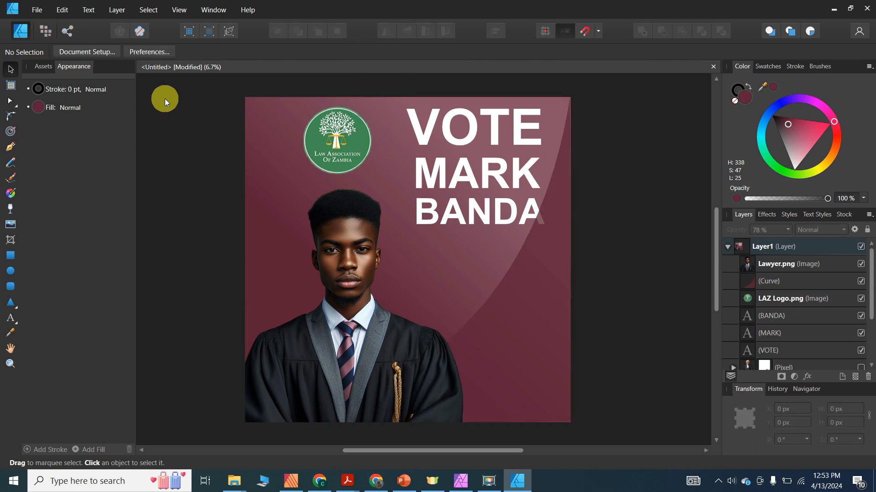
{"action": "key", "text": "ctrl+z"}
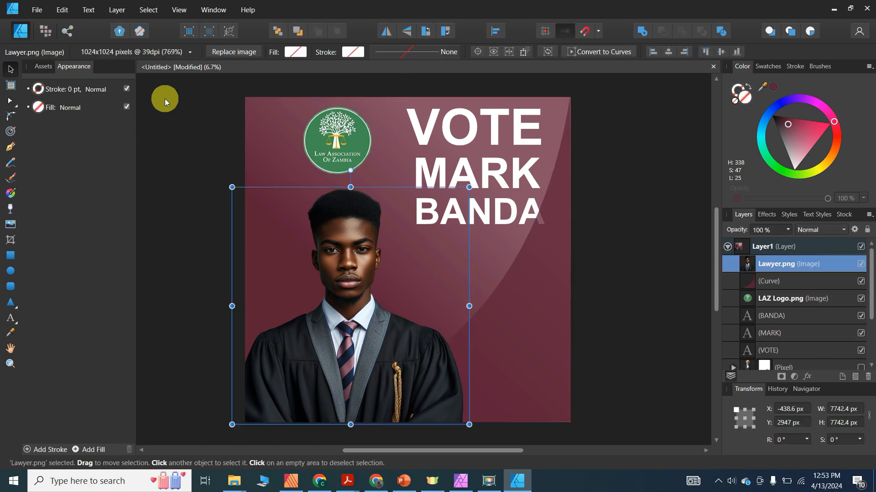
- Bring the curved overlay forward above the lawyer, undoing an accidental logo move
{"action": "left_click", "coordinate": [559, 338]}
{"action": "left_click", "coordinate": [340, 35]}
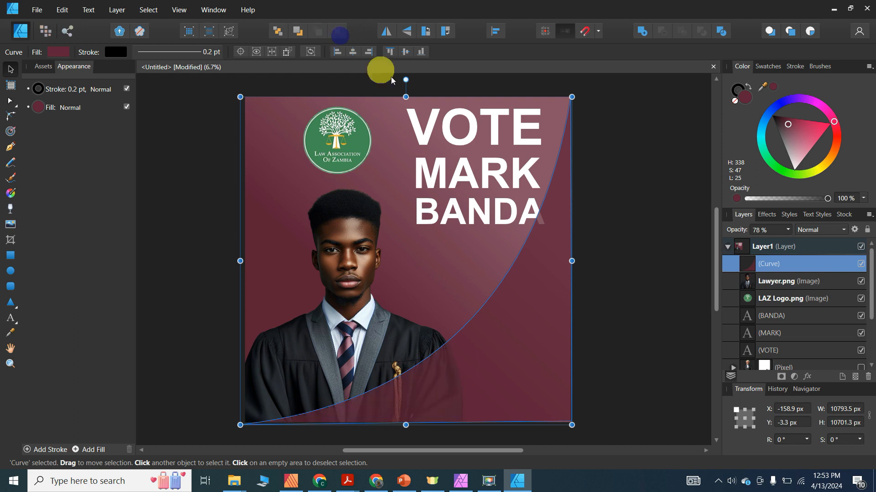
{"action": "left_click", "coordinate": [639, 226]}
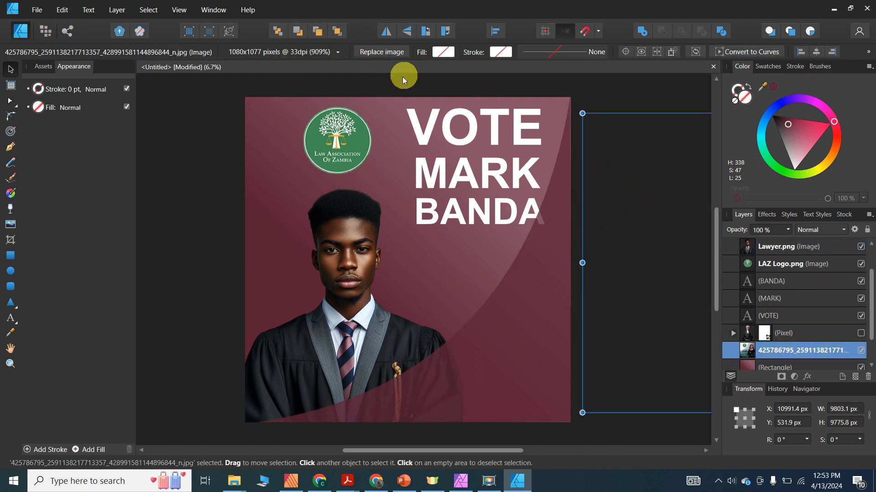
{"action": "left_click_drag", "start_coordinate": [415, 86], "coordinate": [557, 160]}
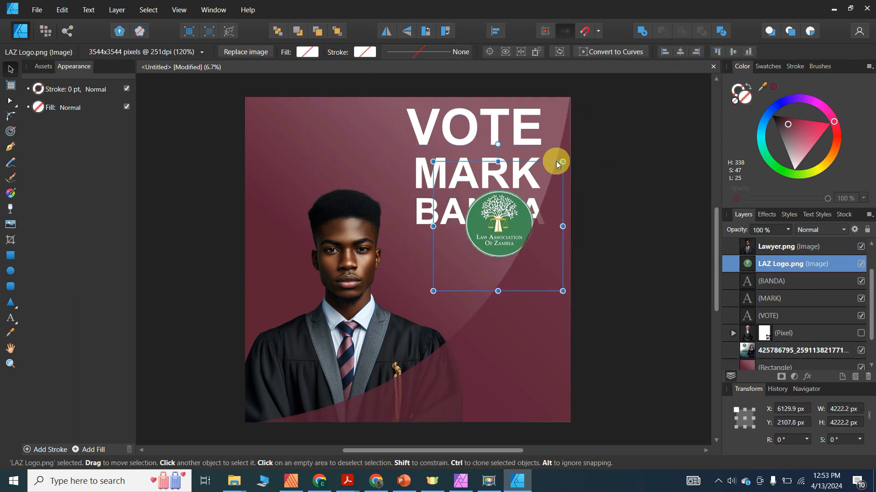
{"action": "key", "text": "ctrl+z"}
- Lock LAZ Logo.png and the large background image in the Layers panel
{"action": "left_click", "coordinate": [867, 229]}
{"action": "left_click", "coordinate": [653, 154]}
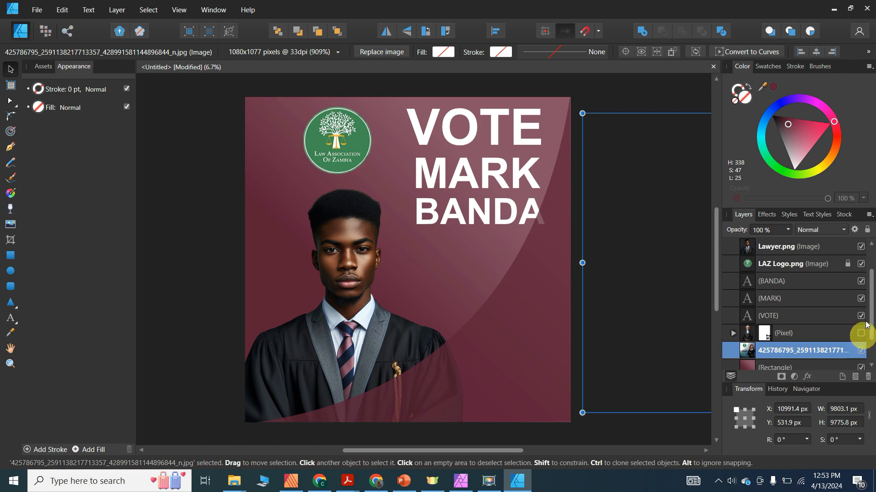
{"action": "left_click", "coordinate": [866, 230]}
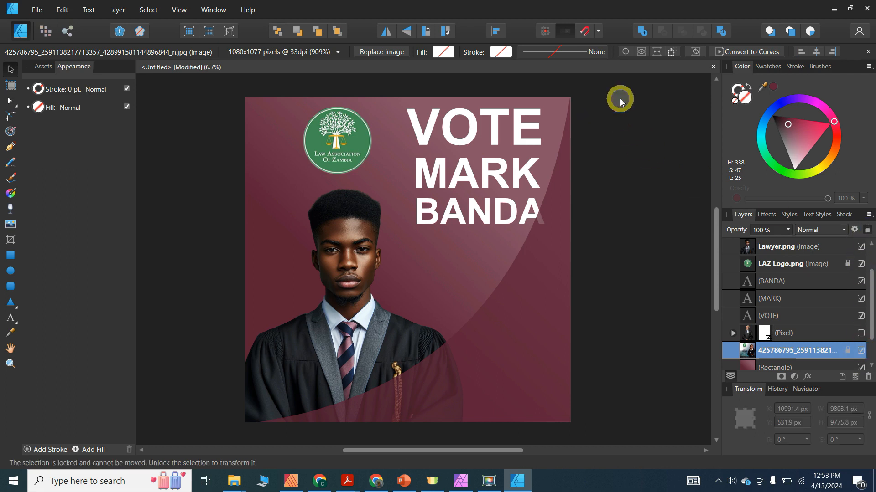
{"action": "left_click", "coordinate": [620, 99]}
{"action": "left_click_drag", "start_coordinate": [383, 78], "coordinate": [582, 242]}
{"action": "left_click", "coordinate": [337, 31]}
{"action": "left_click", "coordinate": [193, 130]}
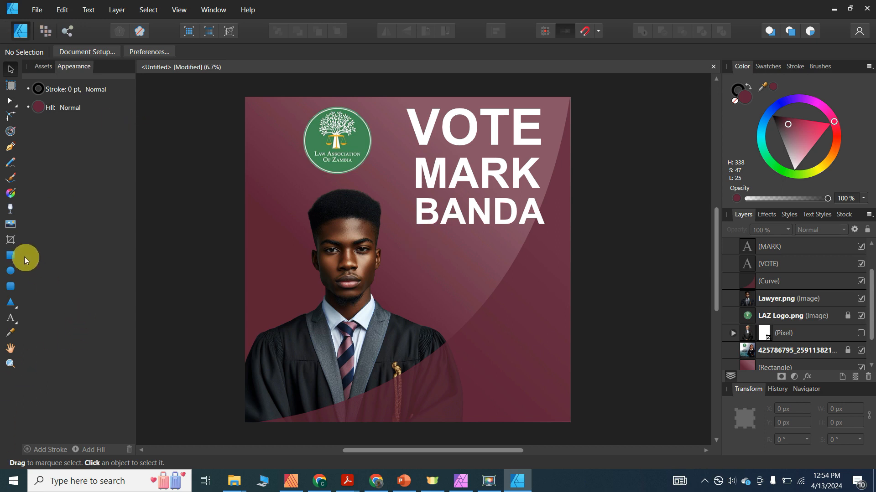
- Draw a maroon rectangle band across the poster's middle, stretched past both edges
{"action": "left_click", "coordinate": [11, 256]}
{"action": "left_click_drag", "start_coordinate": [245, 233], "coordinate": [569, 283]}
{"action": "left_click", "coordinate": [159, 151]}
{"action": "left_click", "coordinate": [292, 262]}
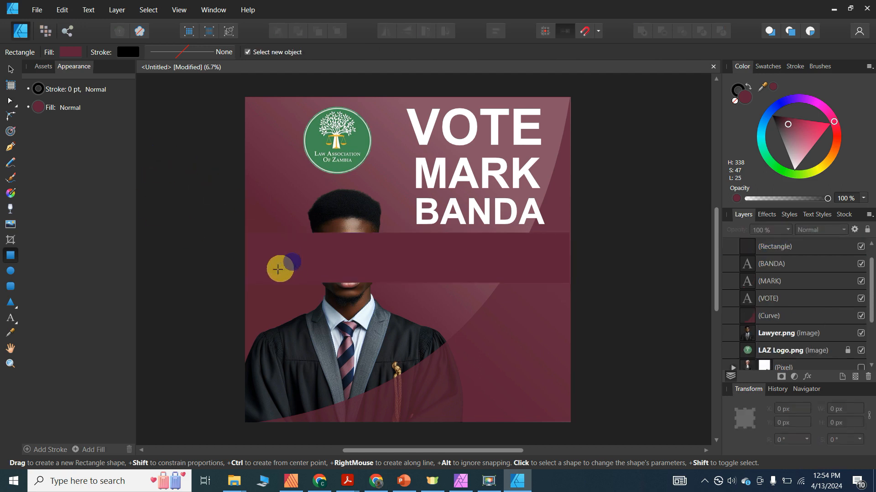
{"action": "left_click", "coordinate": [10, 69]}
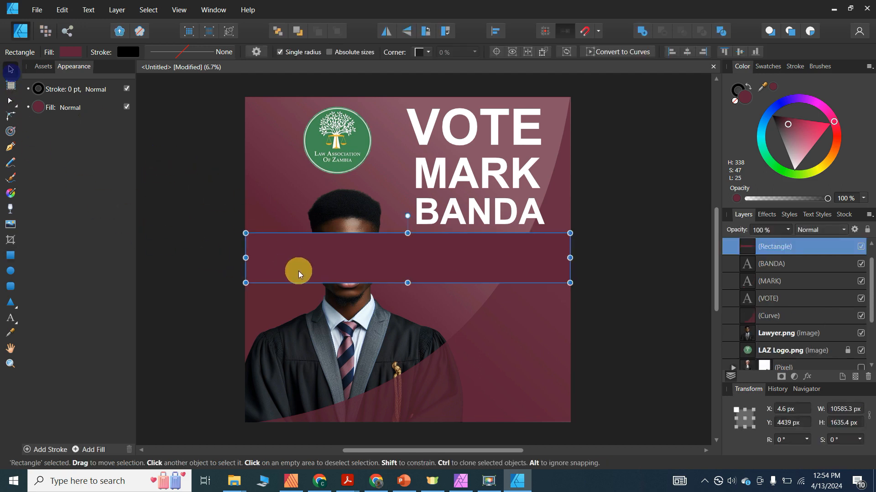
{"action": "left_click_drag", "start_coordinate": [245, 258], "coordinate": [237, 257]}
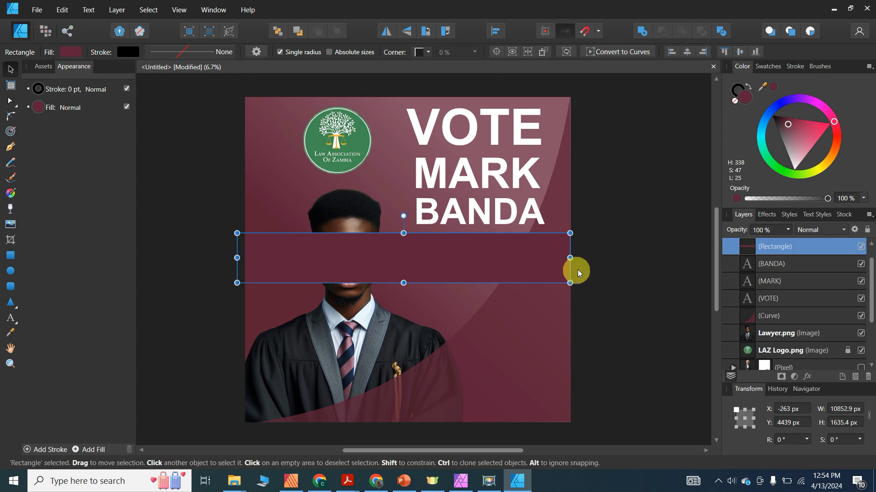
{"action": "left_click_drag", "start_coordinate": [570, 258], "coordinate": [580, 258]}
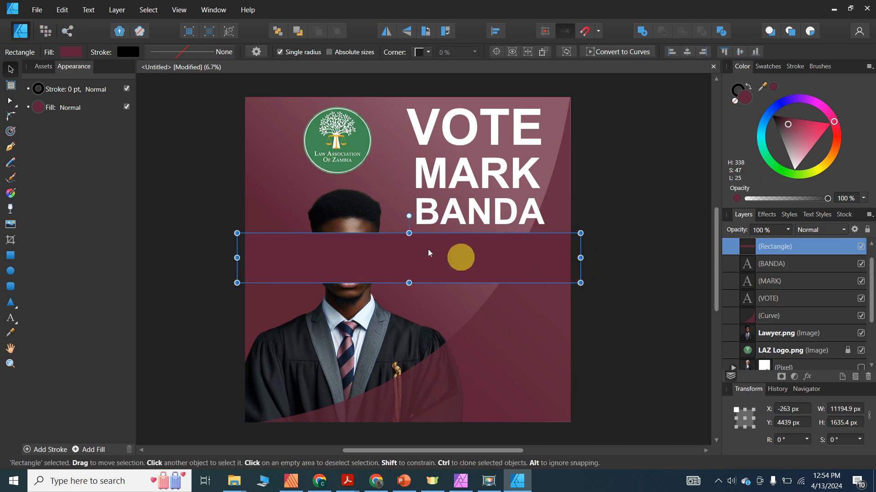
{"action": "left_click", "coordinate": [169, 173]}
- Move the lawyer photo to the front of the band, then select the band
{"action": "left_click", "coordinate": [10, 69]}
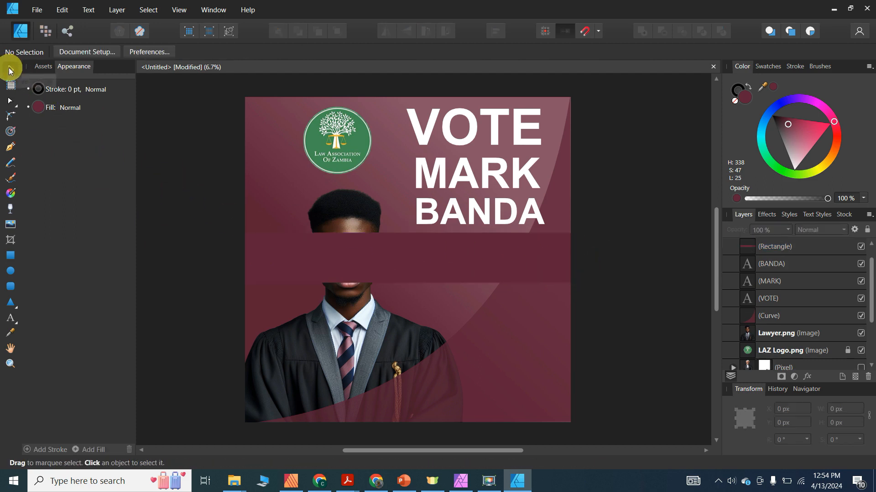
{"action": "left_click", "coordinate": [337, 322]}
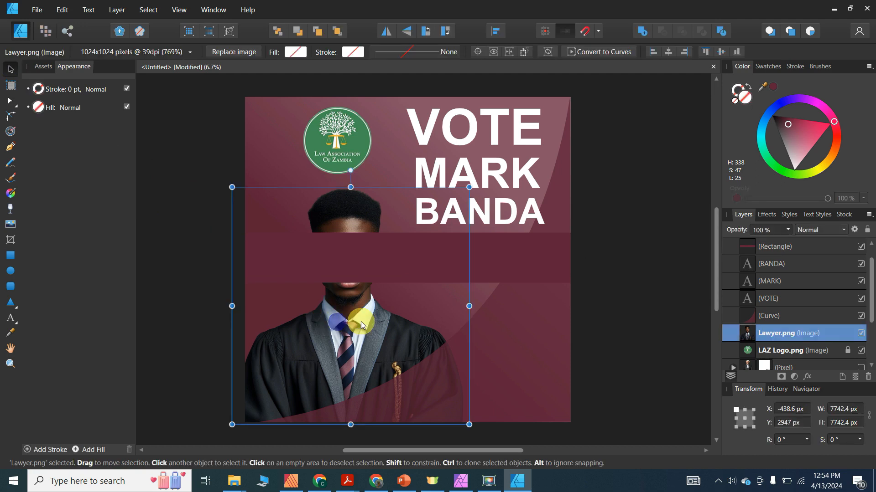
{"action": "left_click", "coordinate": [338, 33]}
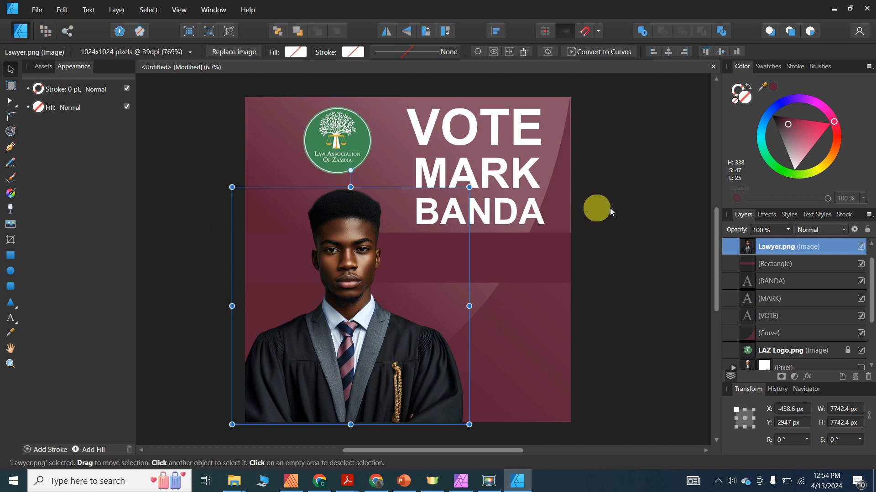
{"action": "left_click", "coordinate": [647, 212]}
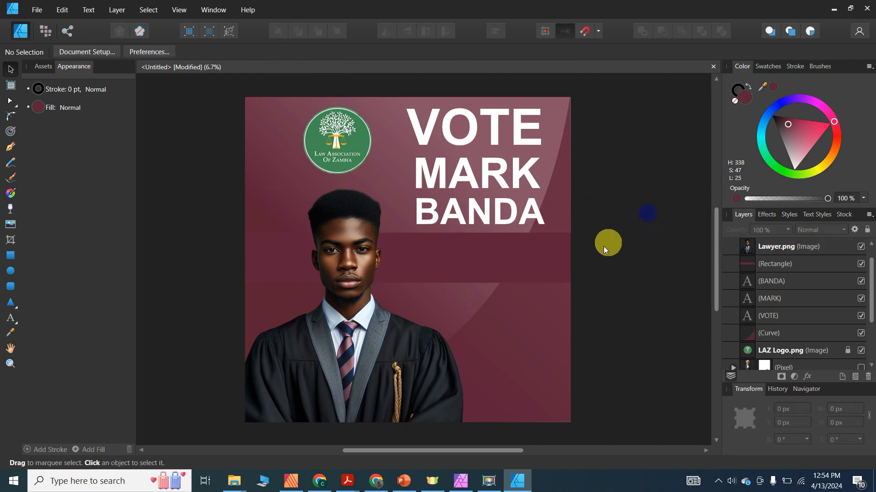
{"action": "left_click", "coordinate": [459, 259]}
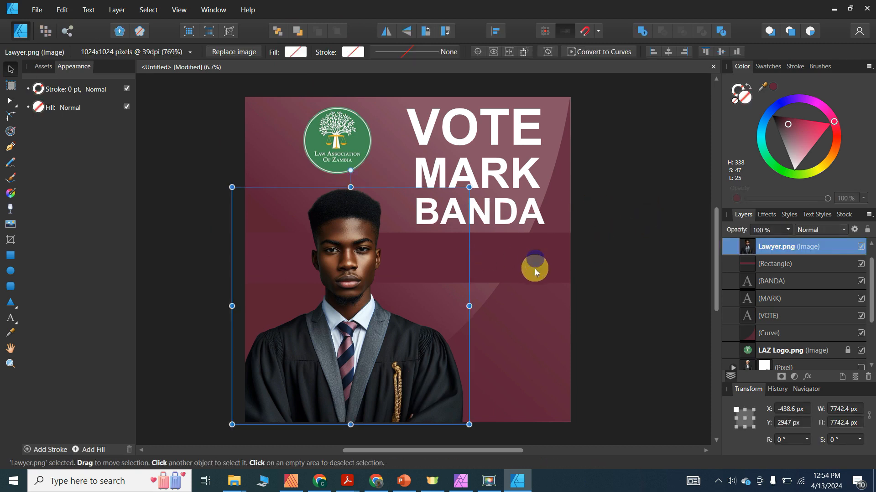
{"action": "left_click", "coordinate": [535, 269]}
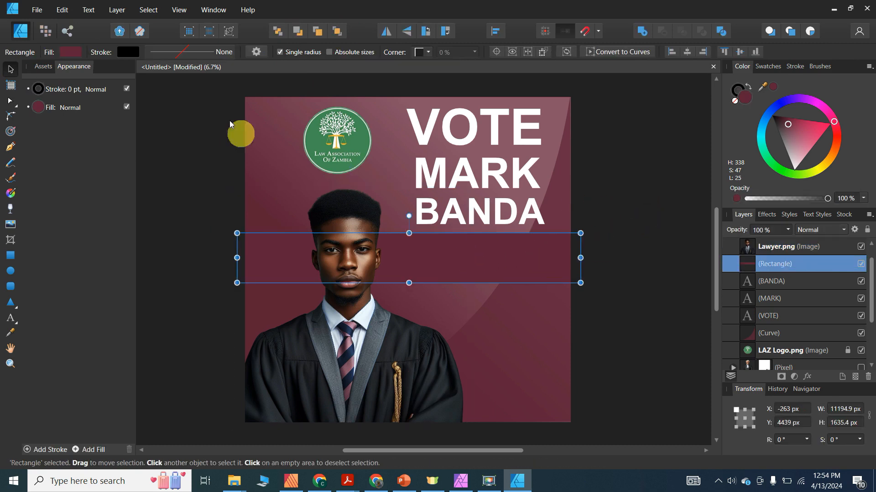
- Set the band rectangle's fill to white
{"action": "left_click", "coordinate": [71, 54]}
{"action": "left_click", "coordinate": [170, 74]}
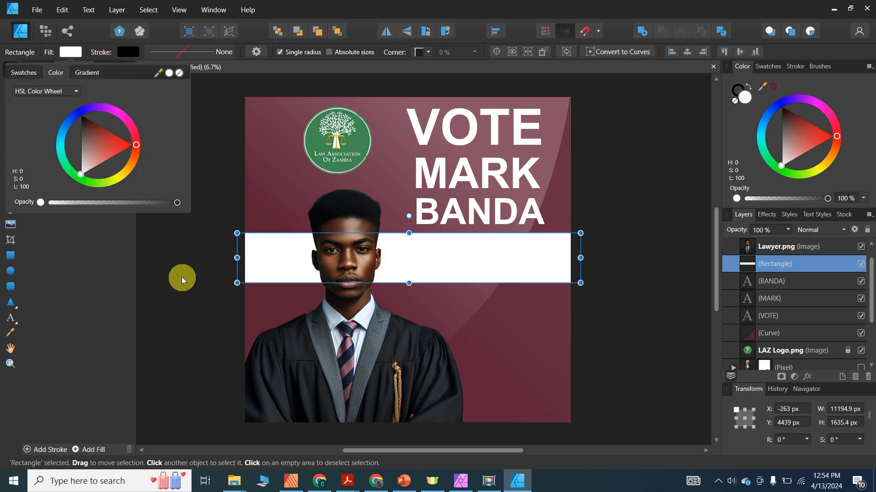
{"action": "left_click", "coordinate": [178, 285]}
{"action": "left_click", "coordinate": [178, 269]}
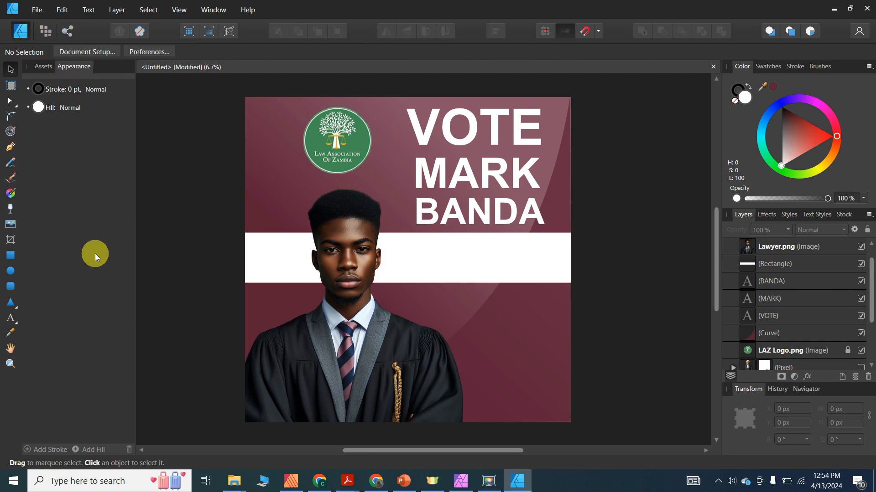
- Narrow the white band from its left side so it starts beside the lawyer's face
{"action": "left_click", "coordinate": [252, 261]}
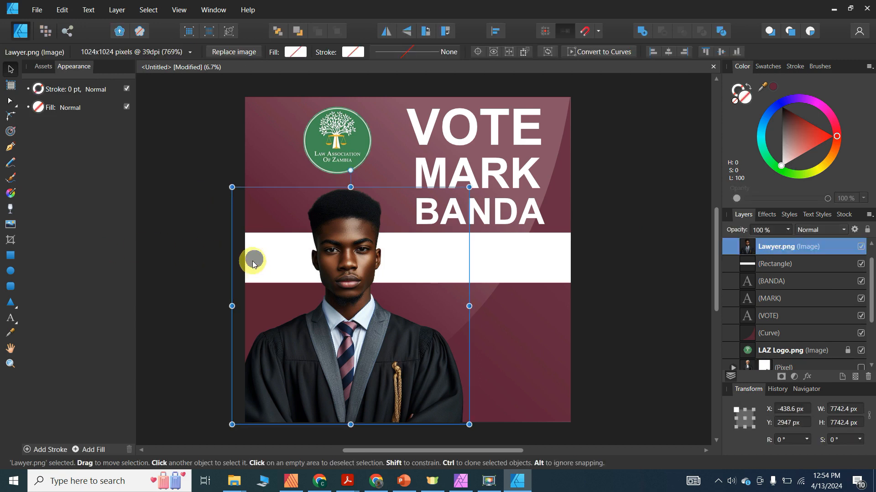
{"action": "left_click", "coordinate": [482, 271]}
{"action": "left_click_drag", "start_coordinate": [236, 258], "coordinate": [336, 257]}
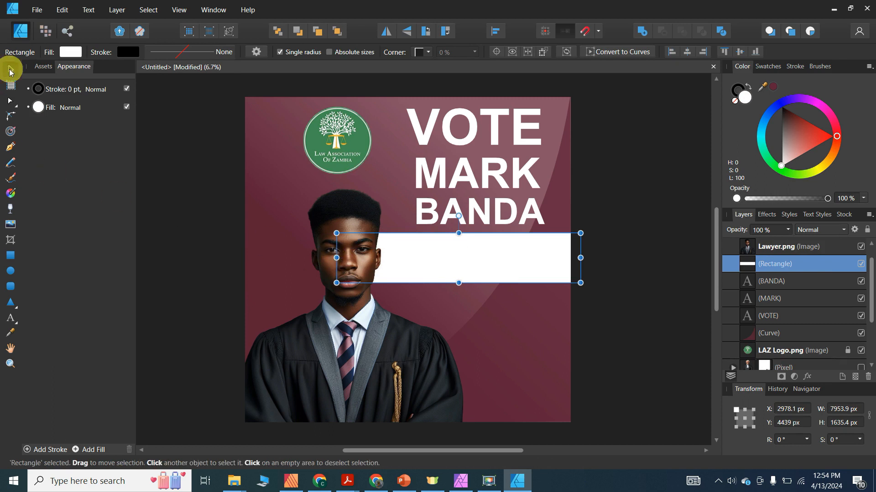
{"action": "left_click", "coordinate": [205, 167]}
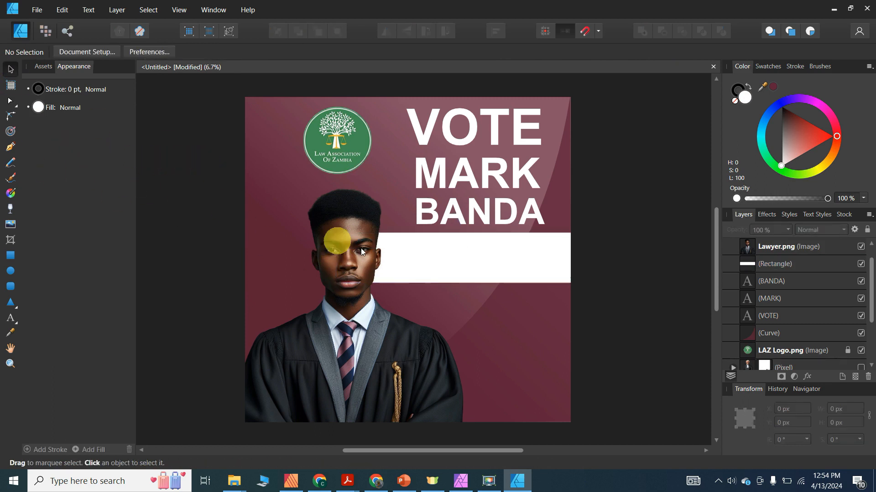
{"action": "left_click", "coordinate": [431, 255]}
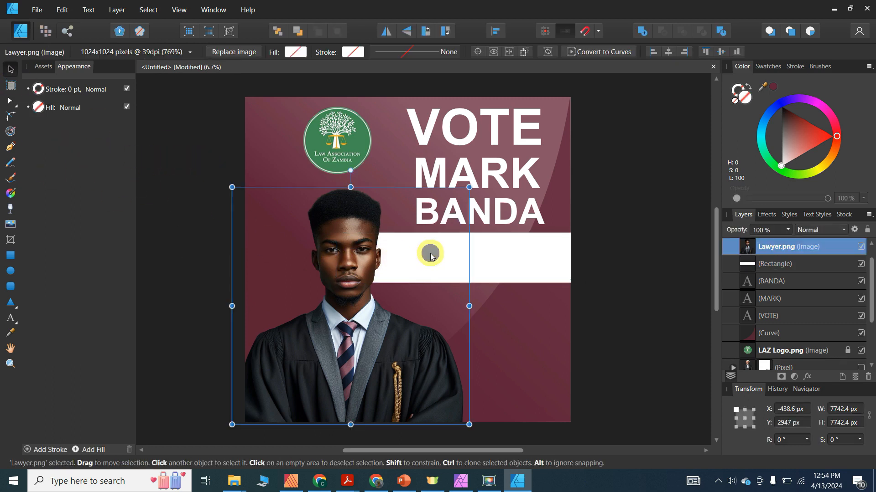
{"action": "left_click", "coordinate": [504, 266]}
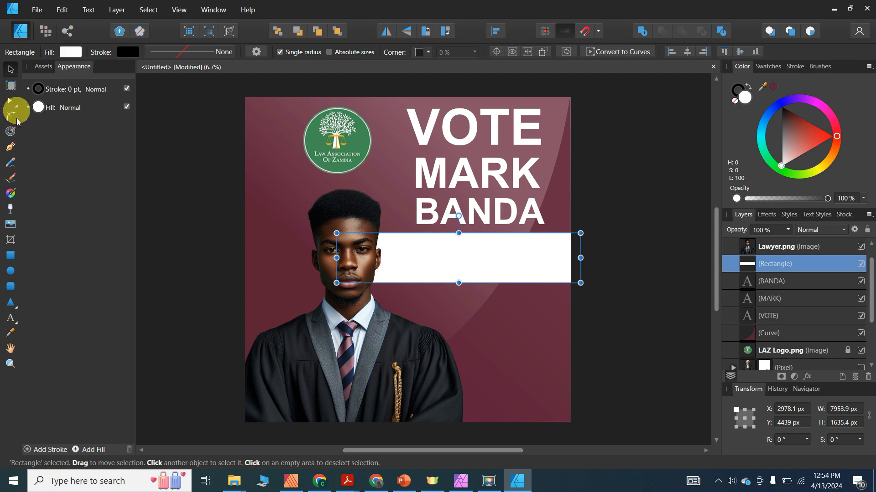
- Add artistic text on the white band and colour it with sampled background maroon
{"action": "left_click", "coordinate": [10, 318]}
{"action": "left_click_drag", "start_coordinate": [411, 252], "coordinate": [419, 270]}
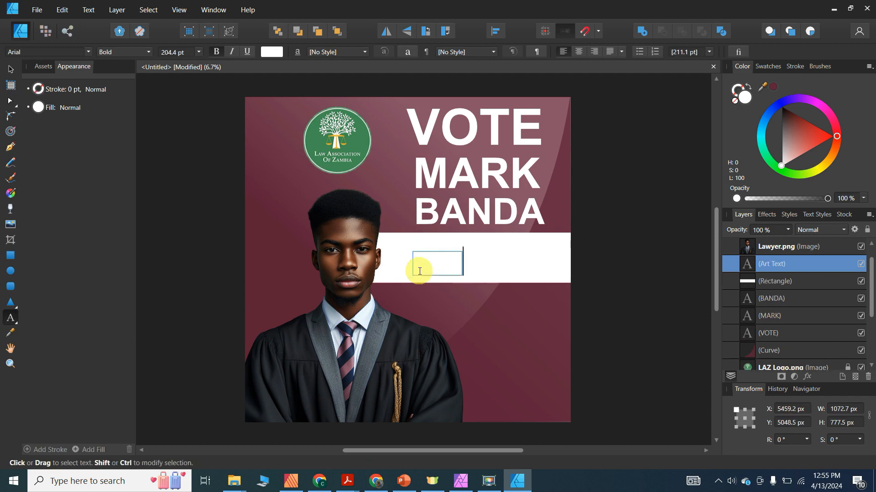
{"action": "type", "text": "pRESIDENT"}
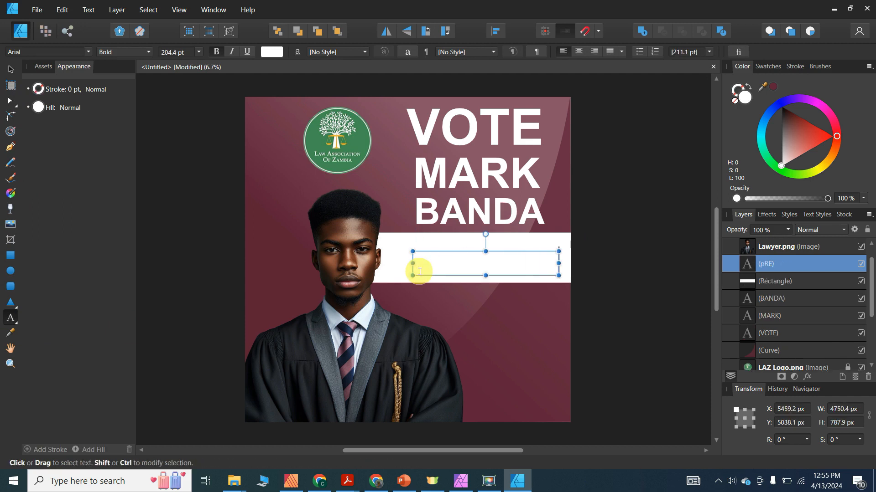
{"action": "left_click", "coordinate": [9, 71]}
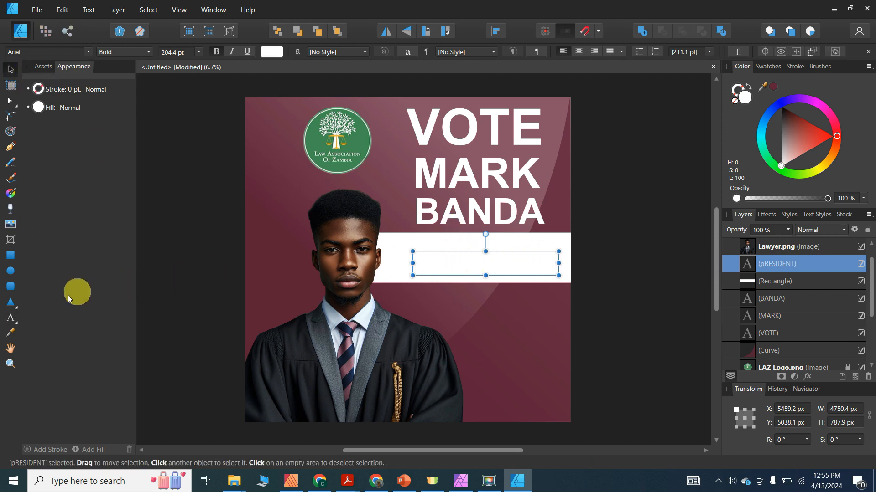
{"action": "left_click", "coordinate": [12, 330]}
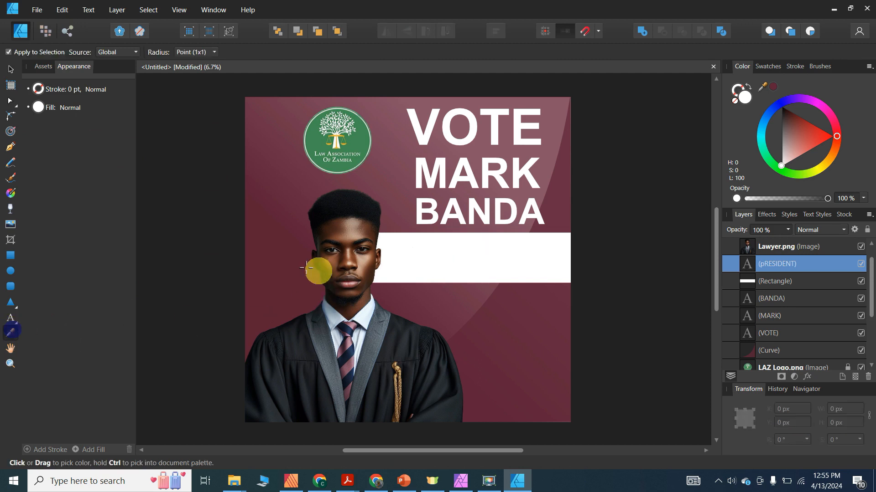
{"action": "left_click", "coordinate": [274, 255]}
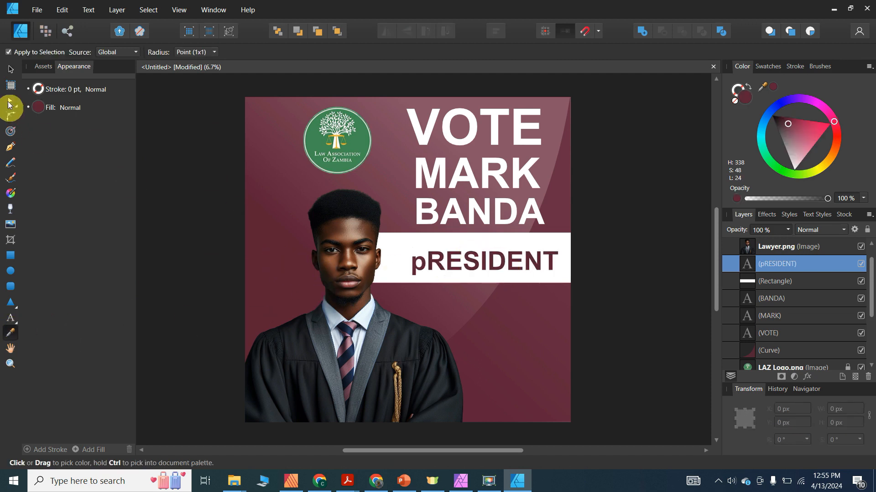
- Retype the text as 'PRESIDENT' in proper capitals
{"action": "left_click", "coordinate": [10, 69]}
{"action": "left_click", "coordinate": [469, 264]}
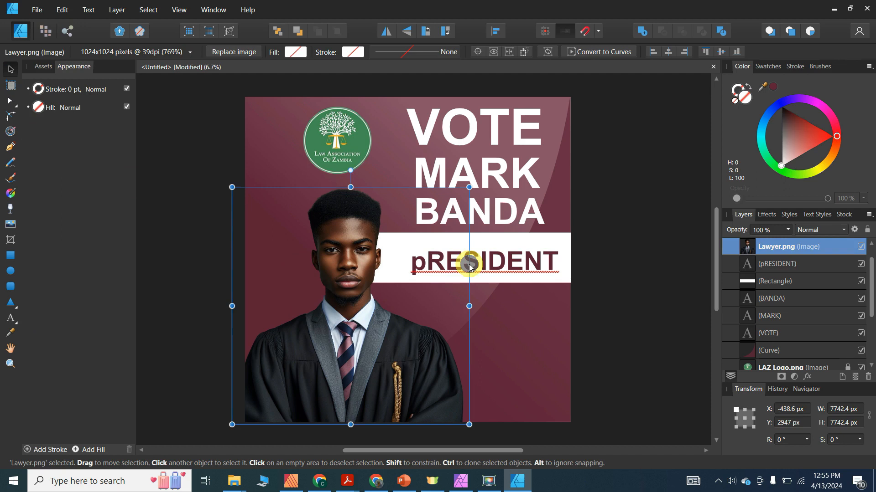
{"action": "double_click", "coordinate": [501, 264]}
{"action": "triple_click", "coordinate": [501, 264]}
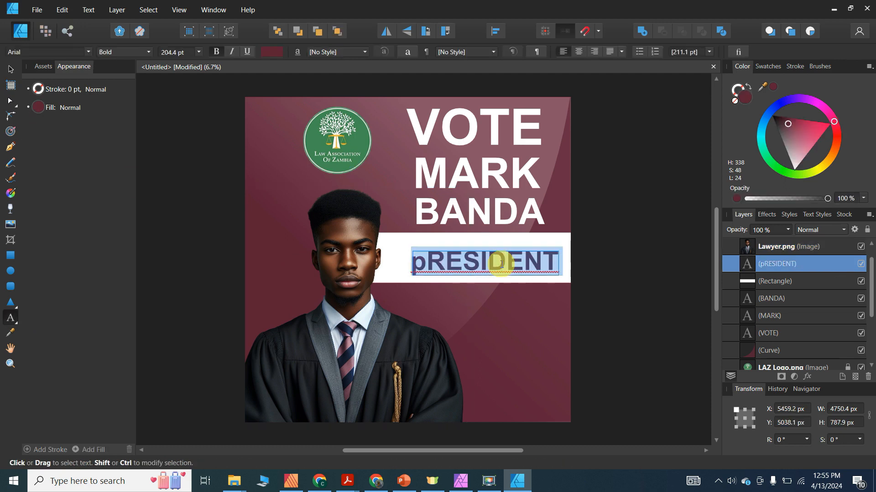
{"action": "type", "text": "pre"}
{"action": "key", "text": "BackSpace"}
{"action": "key", "text": "BackSpace"}
{"action": "key", "text": "BackSpace"}
{"action": "type", "text": "PRESIDENT"}
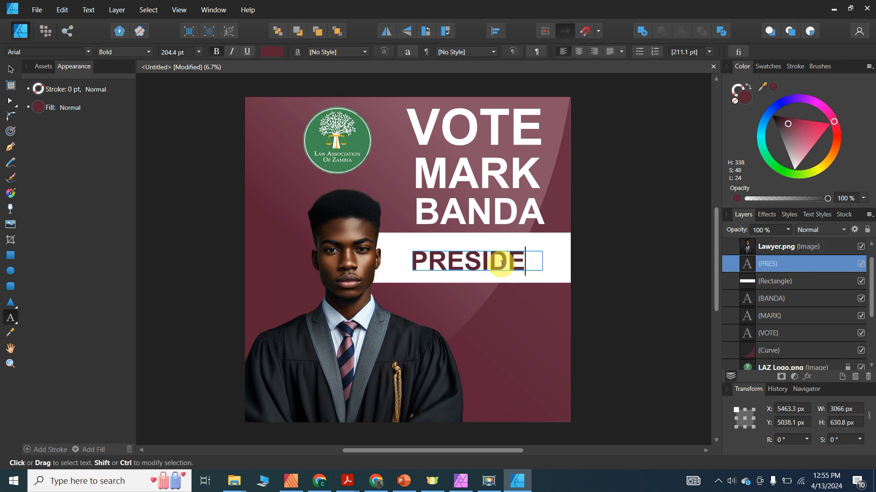
{"action": "key", "text": "Escape"}
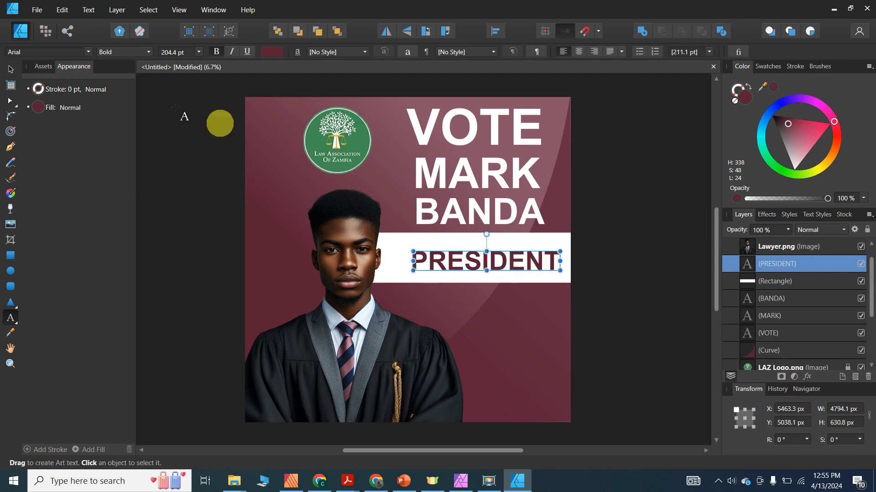
- Move PRESIDENT up and left within the white banner
{"action": "left_click", "coordinate": [9, 74]}
{"action": "left_click_drag", "start_coordinate": [508, 262], "coordinate": [497, 255]}
{"action": "left_click", "coordinate": [668, 200]}
{"action": "left_click", "coordinate": [499, 261]}
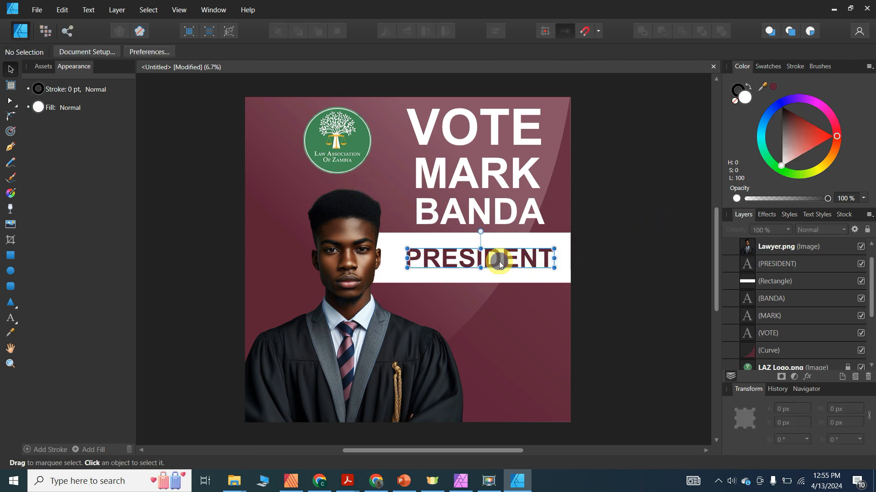
{"action": "left_click", "coordinate": [10, 332]}
- Colour PRESIDENT with green sampled from the LAZ logo
{"action": "left_click", "coordinate": [318, 142]}
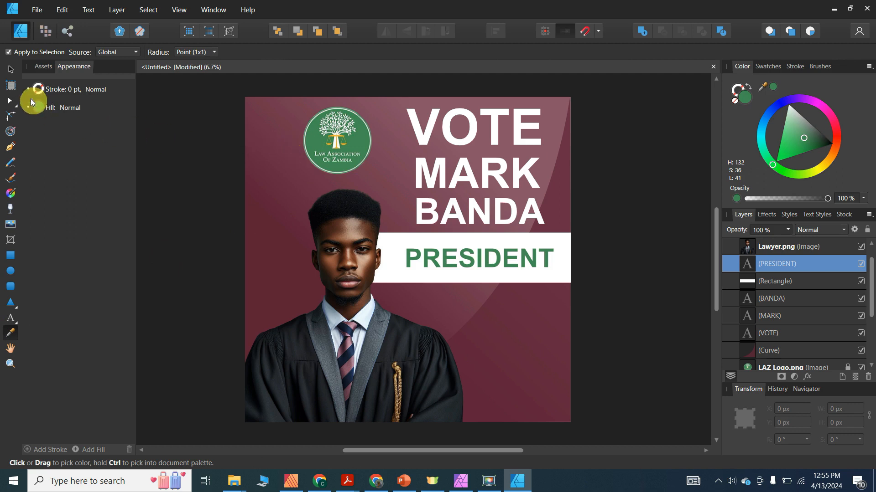
{"action": "left_click", "coordinate": [11, 71]}
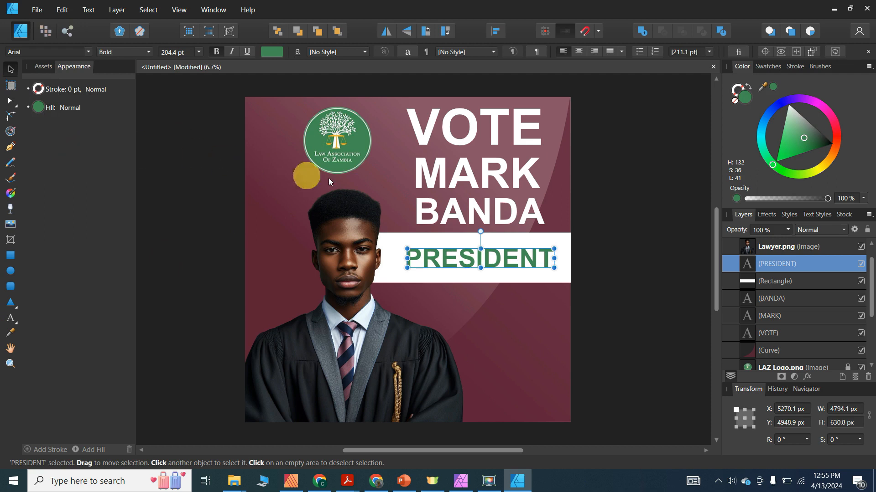
{"action": "left_click", "coordinate": [441, 283]}
- Shorten the white banner from the bottom and nudge PRESIDENT up to centre it
{"action": "left_click", "coordinate": [472, 281]}
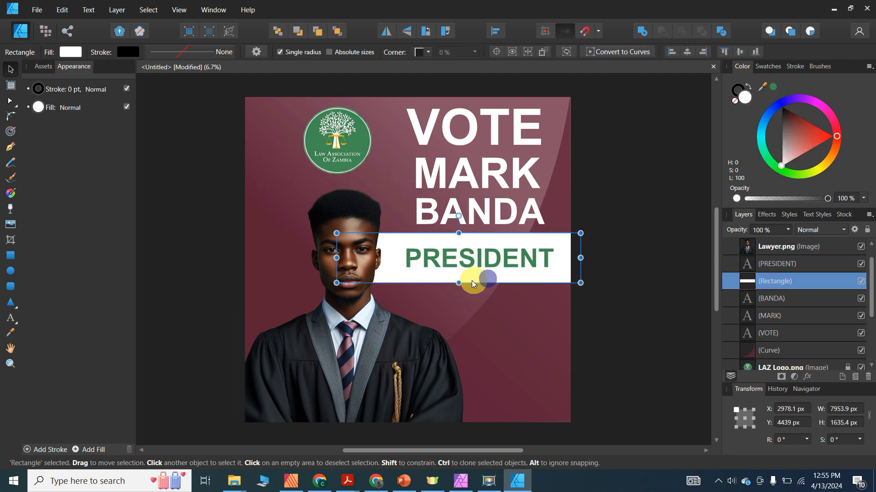
{"action": "left_click_drag", "start_coordinate": [459, 281], "coordinate": [459, 267]}
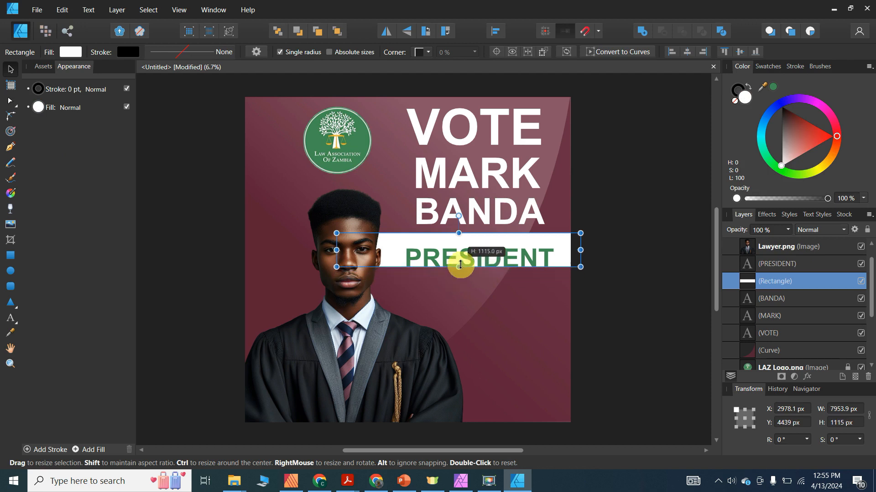
{"action": "left_click", "coordinate": [506, 259]}
{"action": "mouse_move", "coordinate": [502, 257]}
{"action": "left_mouse_down"}
{"action": "mouse_move", "coordinate": [506, 246]}
{"action": "mouse_move", "coordinate": [499, 250]}
{"action": "left_mouse_up"}
{"action": "left_click", "coordinate": [611, 246]}
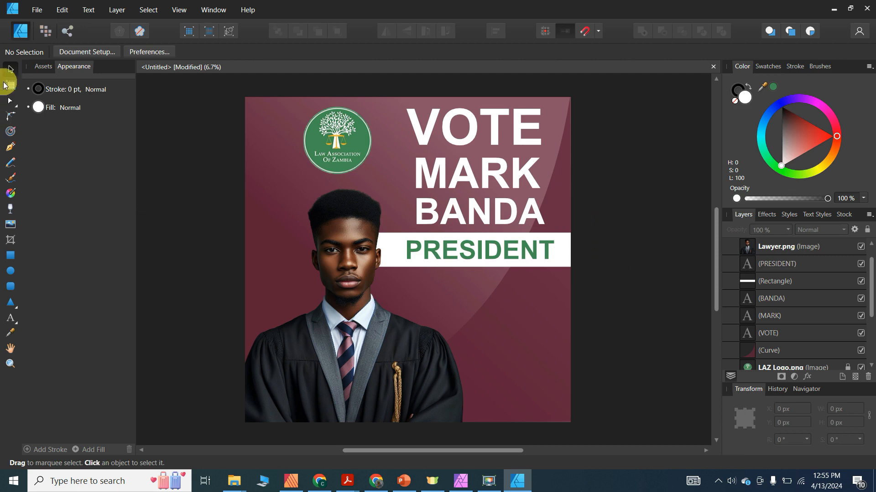
{"action": "left_click", "coordinate": [563, 264]}
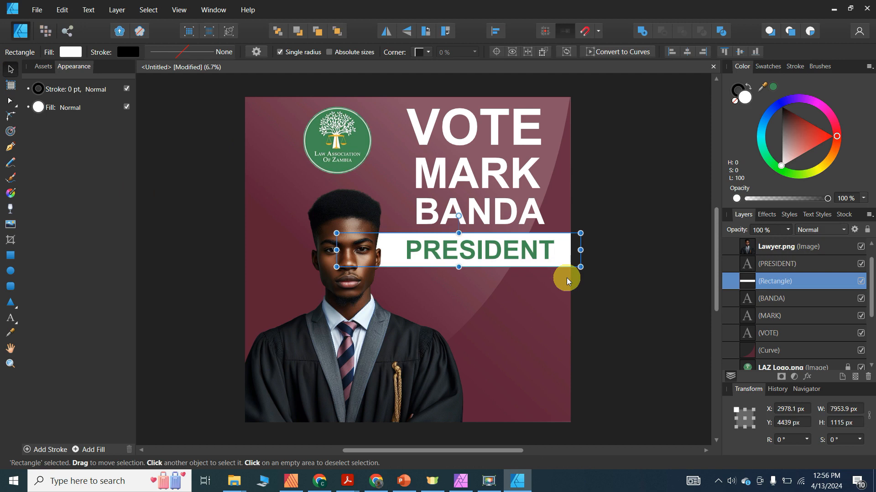
- Duplicate the white banner with Ctrl+J and shrink the copy into a small bar below PRESIDENT
{"action": "key", "text": "ctrl+j"}
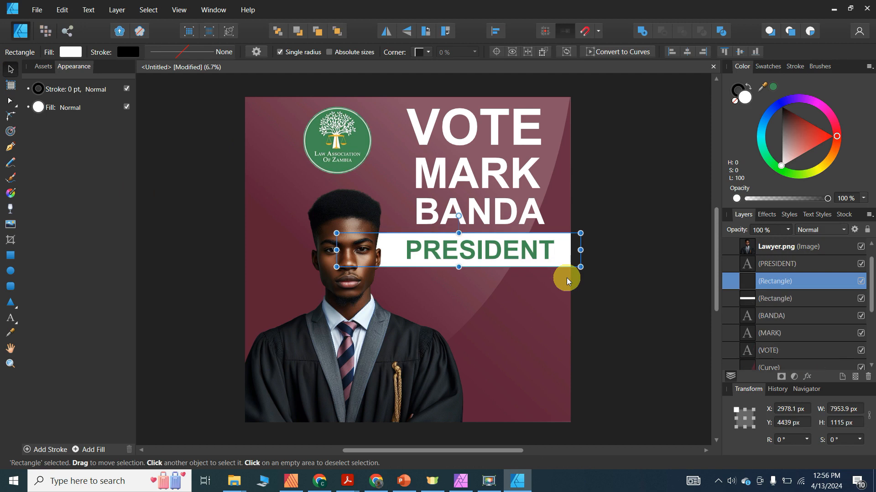
{"action": "left_click_drag", "start_coordinate": [565, 259], "coordinate": [570, 300]}
{"action": "left_click_drag", "start_coordinate": [459, 308], "coordinate": [466, 292]}
{"action": "left_click_drag", "start_coordinate": [336, 283], "coordinate": [447, 288]}
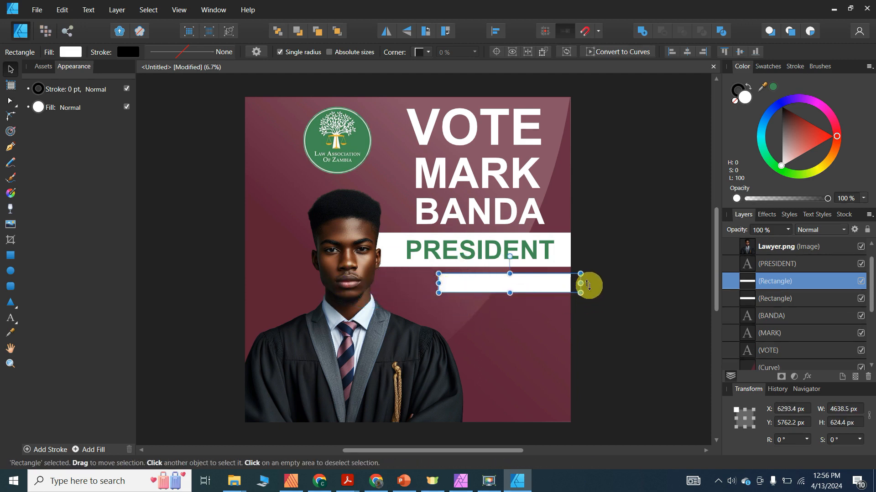
{"action": "left_click_drag", "start_coordinate": [580, 284], "coordinate": [503, 286]}
- Type '2024' as artistic text and move it into the white box under PRESIDENT
{"action": "left_click", "coordinate": [10, 318]}
{"action": "left_click_drag", "start_coordinate": [275, 211], "coordinate": [280, 228]}
{"action": "type", "text": "202"}
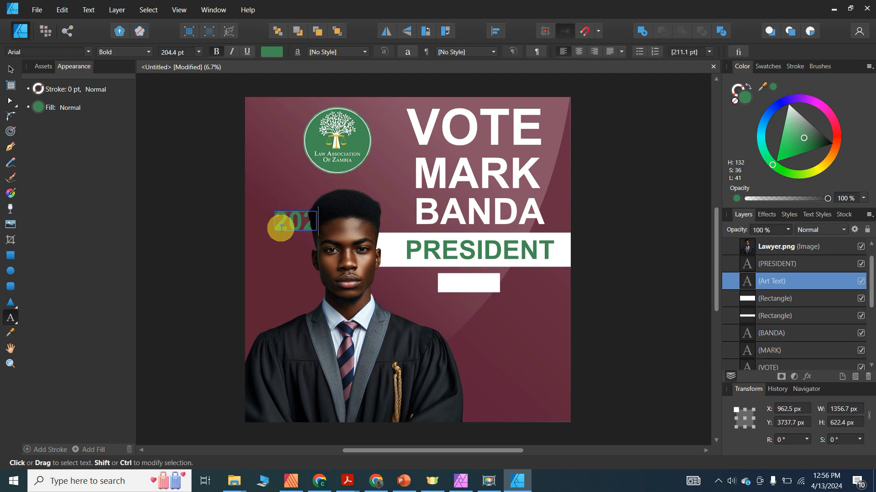
{"action": "type", "text": "4"}
{"action": "left_click", "coordinate": [10, 69]}
{"action": "left_click_drag", "start_coordinate": [327, 232], "coordinate": [484, 284]}
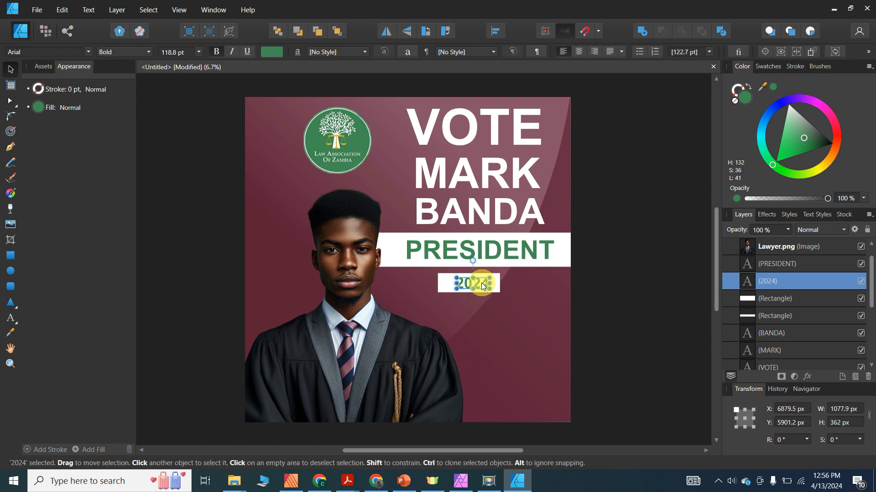
- Colour the 2024 text with the poster's maroon background colour
{"action": "left_click", "coordinate": [10, 333]}
{"action": "left_click", "coordinate": [534, 372]}
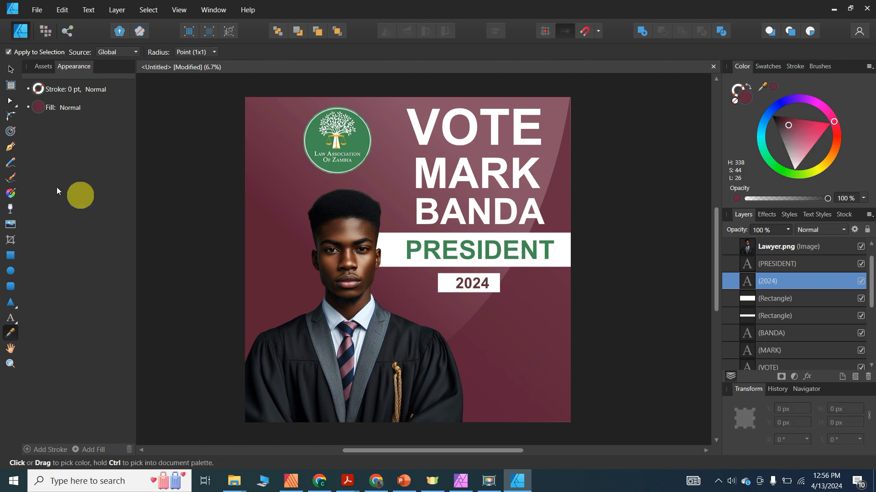
{"action": "left_click", "coordinate": [11, 70]}
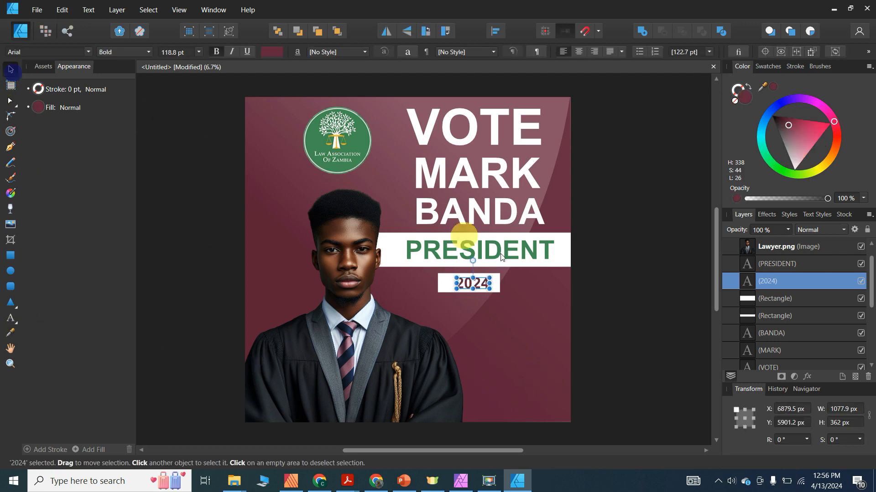
- Shift the 2024 label and its white box slightly to the right together
{"action": "left_click", "coordinate": [634, 270]}
{"action": "left_click_drag", "start_coordinate": [616, 321], "coordinate": [401, 269]}
{"action": "left_click_drag", "start_coordinate": [469, 287], "coordinate": [480, 288]}
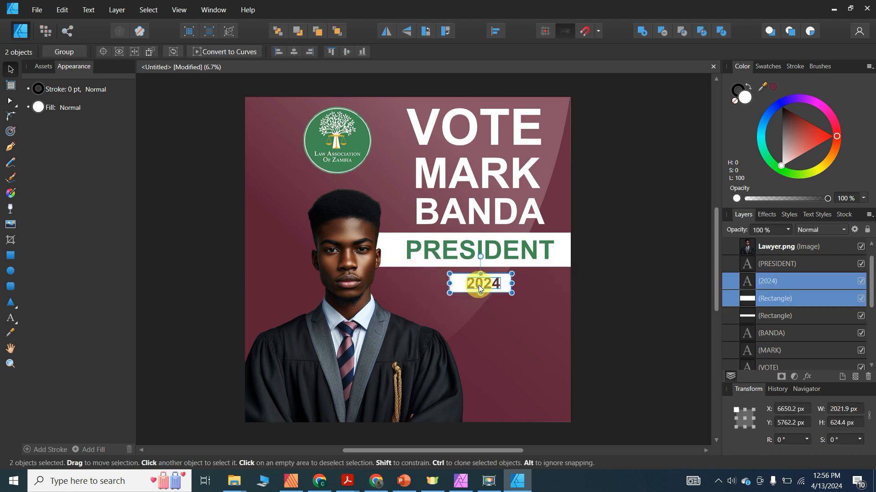
{"action": "left_click", "coordinate": [597, 207]}
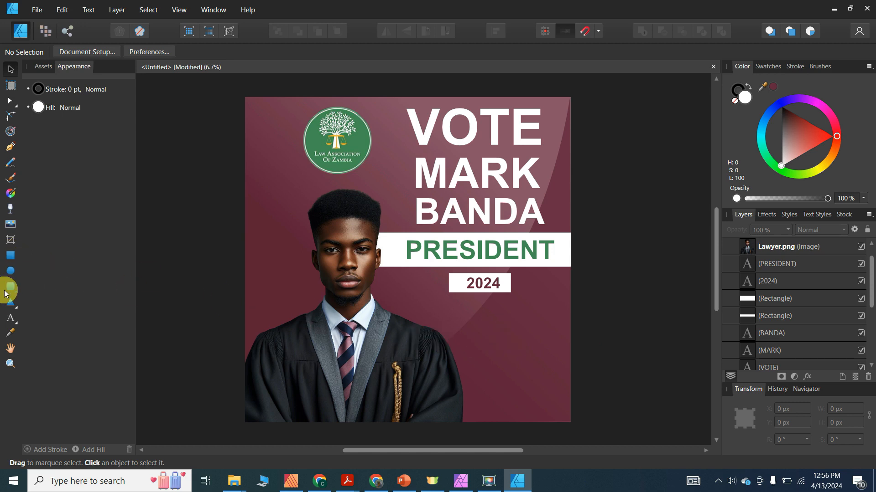
{"action": "left_click", "coordinate": [11, 259]}
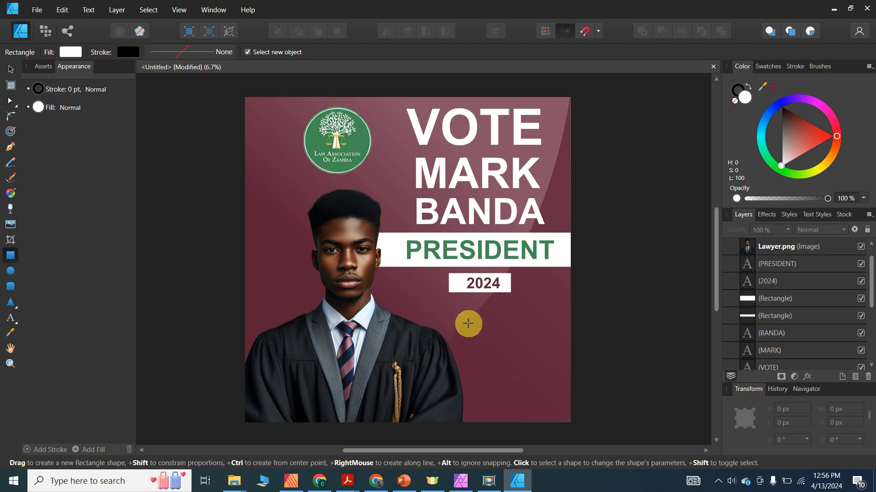
- Draw a small white square below the 2024 box
{"action": "left_click_drag", "start_coordinate": [451, 308], "coordinate": [454, 319]}
{"action": "key", "text": "ctrl+z"}
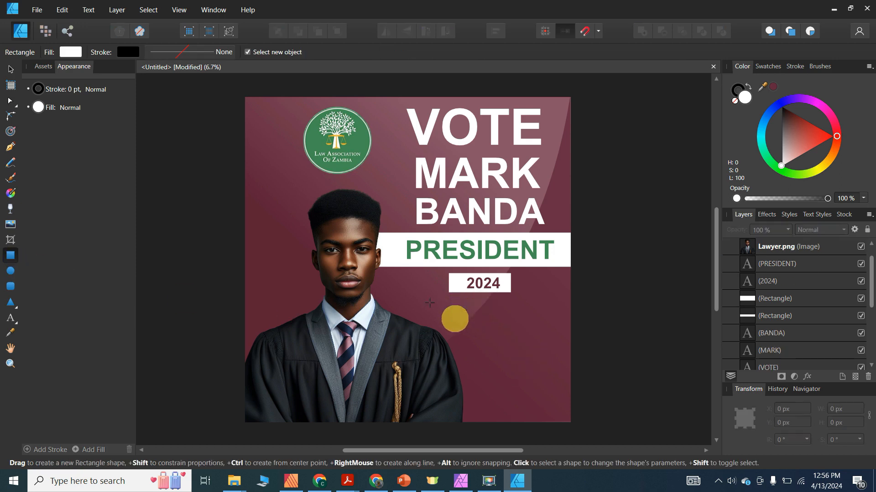
{"action": "left_click_drag", "start_coordinate": [452, 308], "coordinate": [458, 315]}
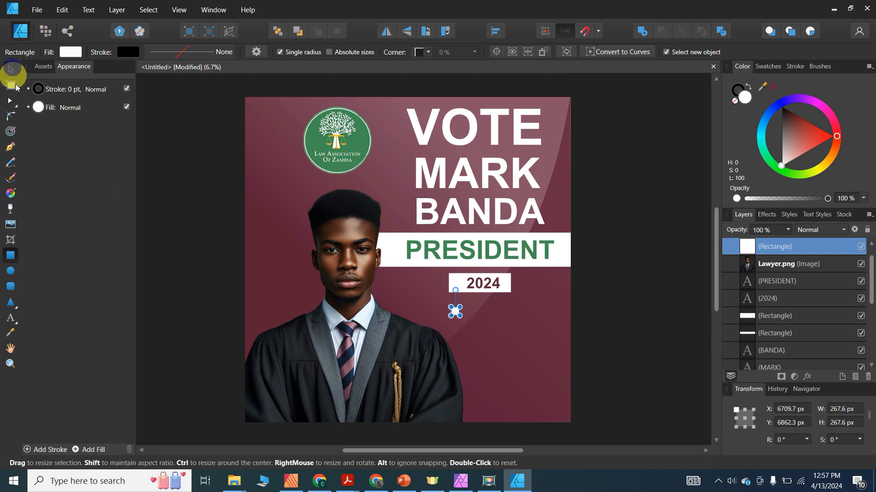
{"action": "left_click", "coordinate": [10, 69]}
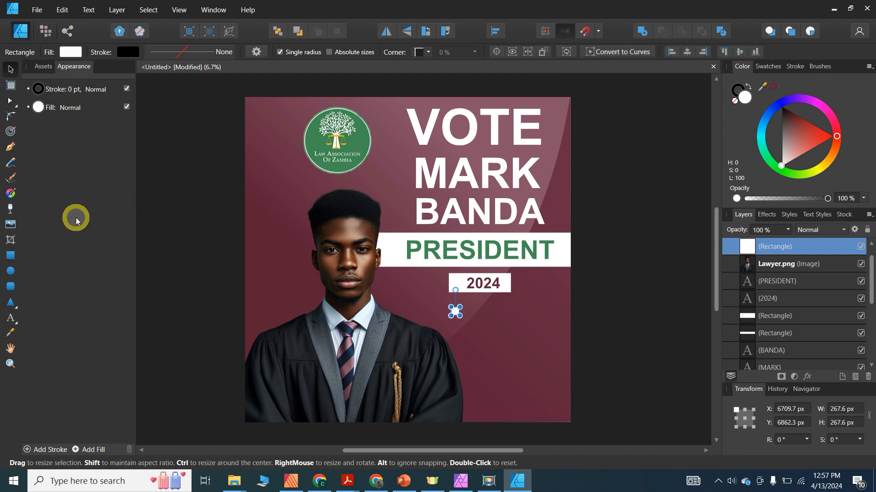
{"action": "left_click", "coordinate": [637, 168]}
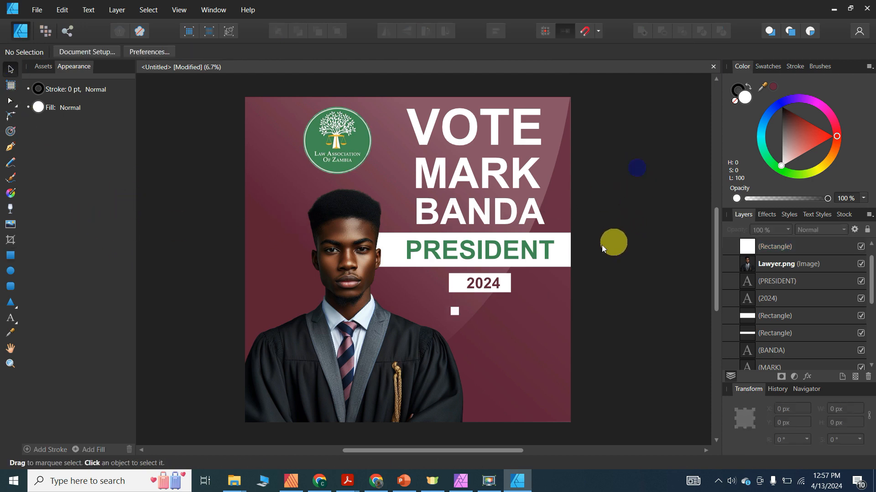
- Add the artistic text label 'Focused' beside the white square
{"action": "left_click", "coordinate": [11, 318]}
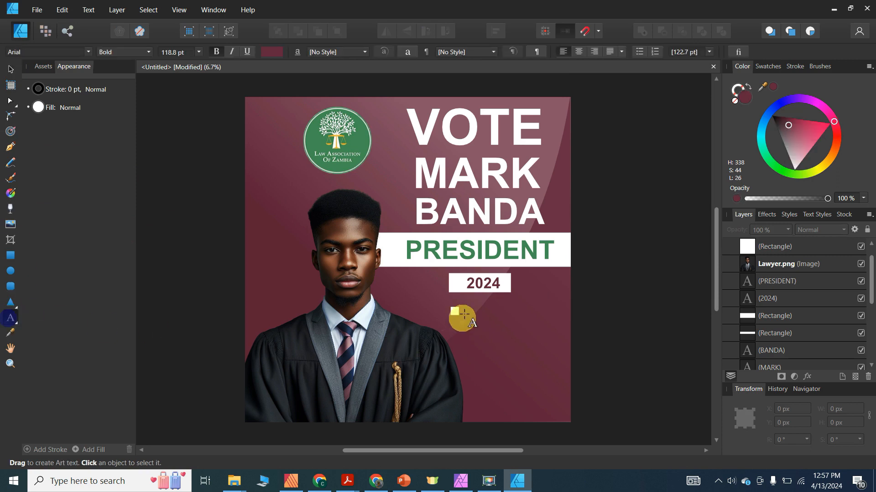
{"action": "left_click_drag", "start_coordinate": [473, 306], "coordinate": [475, 316]}
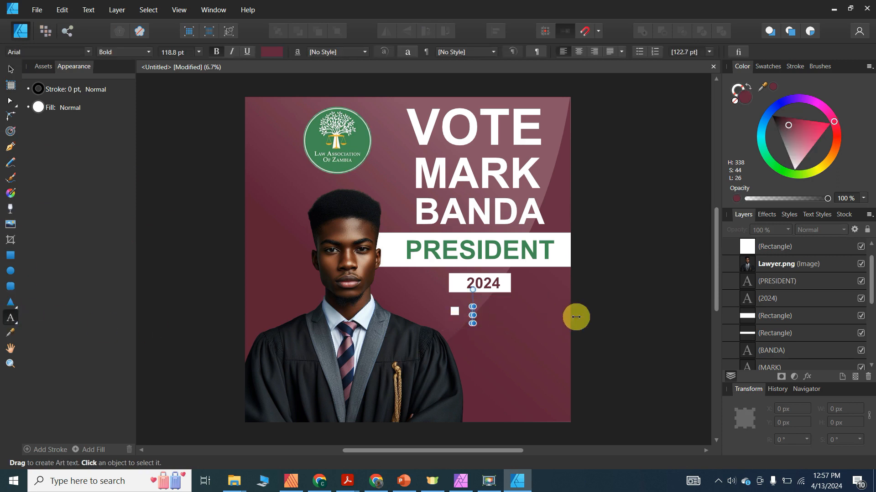
{"action": "type", "text": "Justice"}
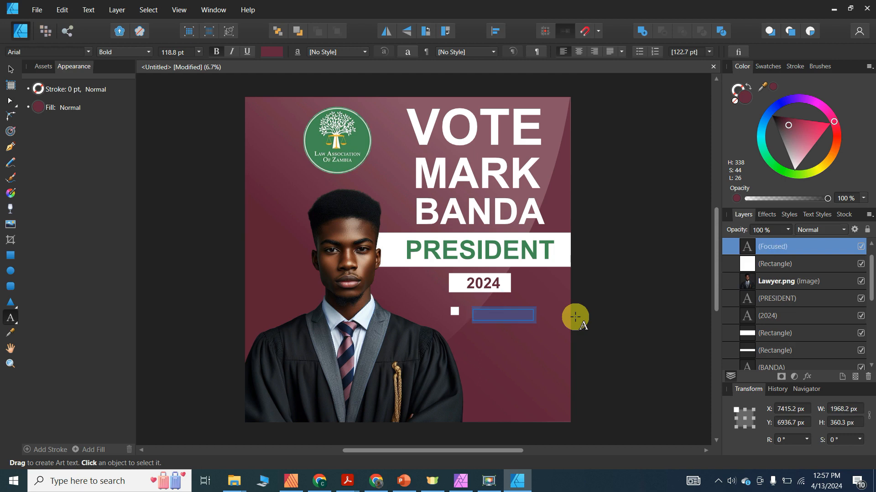
{"action": "key", "text": "BackSpace"}
{"action": "type", "text": "For"}
{"action": "key", "text": "BackSpace"}
{"action": "key", "text": "BackSpace"}
{"action": "key", "text": "BackSpace"}
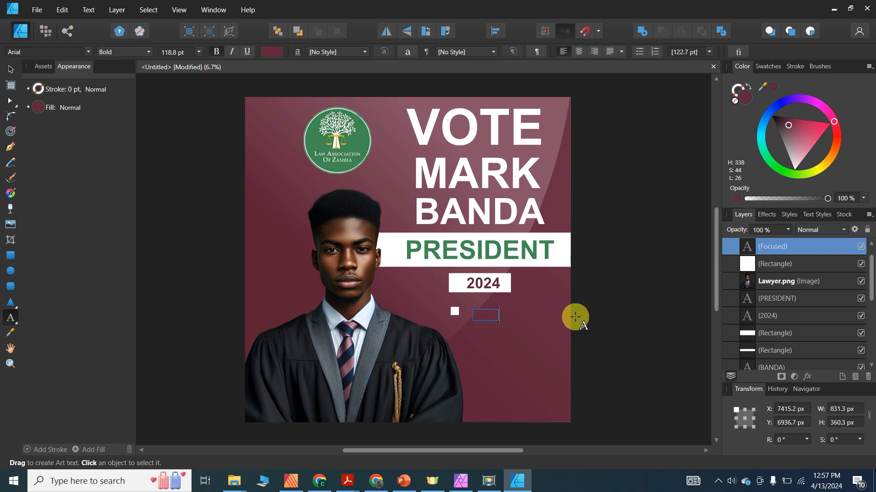
{"action": "type", "text": "F"}
- Make the Focused label white like the banner and scale it down to fit beside the square
{"action": "left_click", "coordinate": [10, 69]}
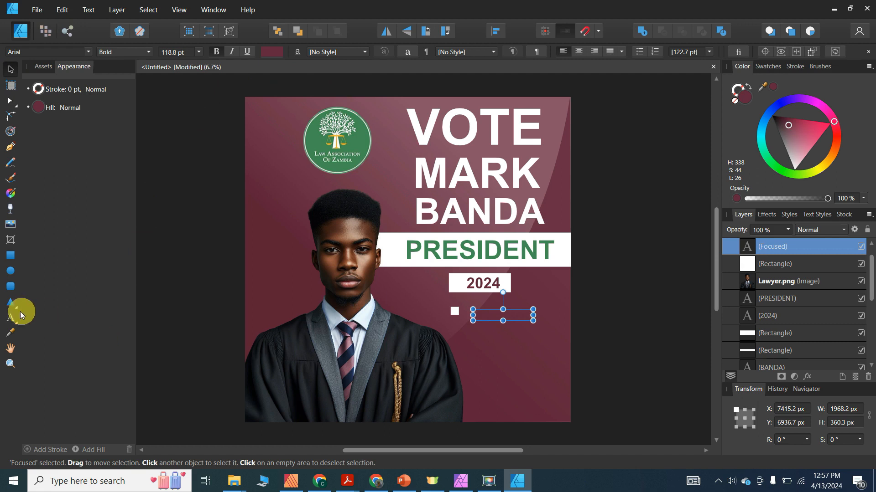
{"action": "left_click", "coordinate": [11, 333]}
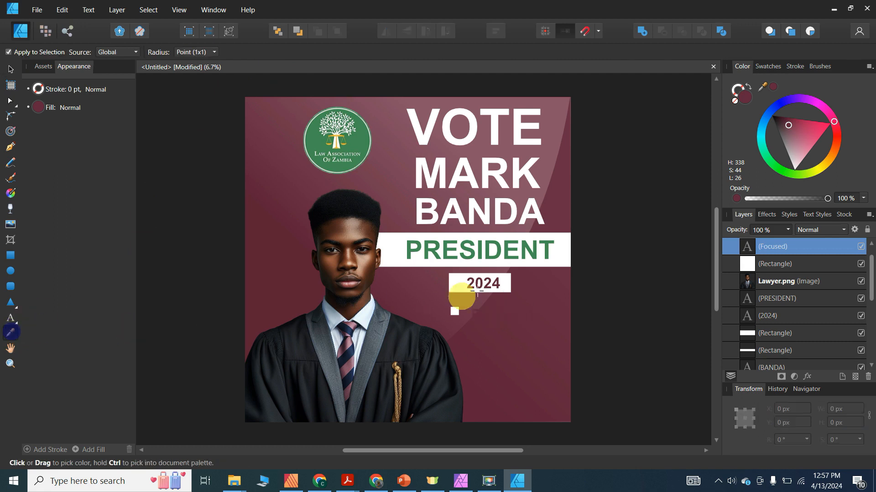
{"action": "left_click", "coordinate": [393, 248]}
{"action": "left_click", "coordinate": [17, 72]}
{"action": "left_click", "coordinate": [491, 310]}
{"action": "left_click_drag", "start_coordinate": [534, 321], "coordinate": [492, 312]}
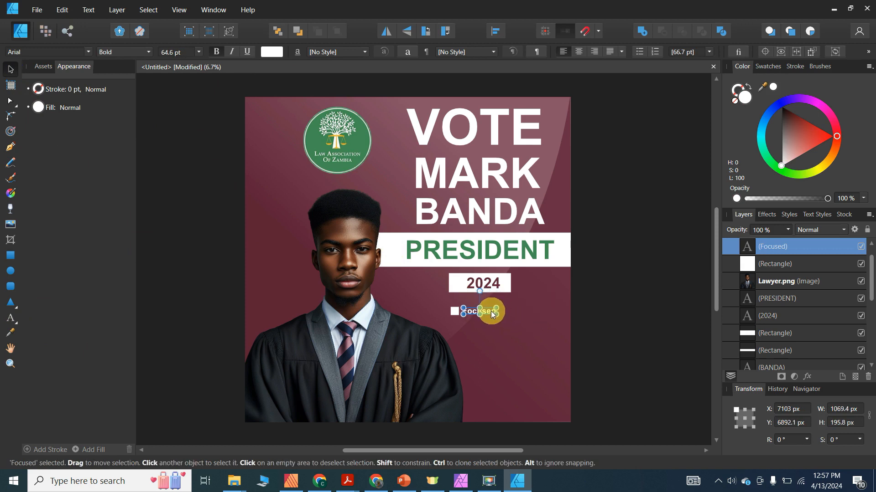
{"action": "left_click", "coordinate": [601, 310]}
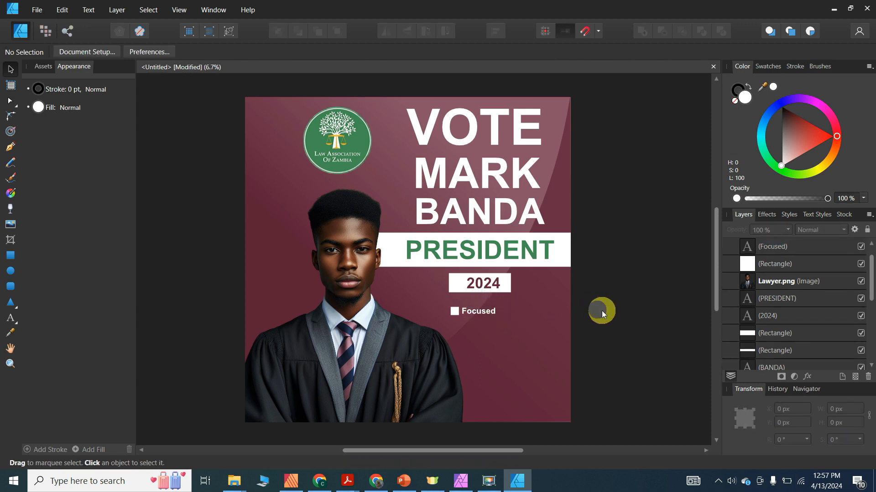
- Line the Focused label up with its square and group the two together
{"action": "left_click", "coordinate": [478, 312]}
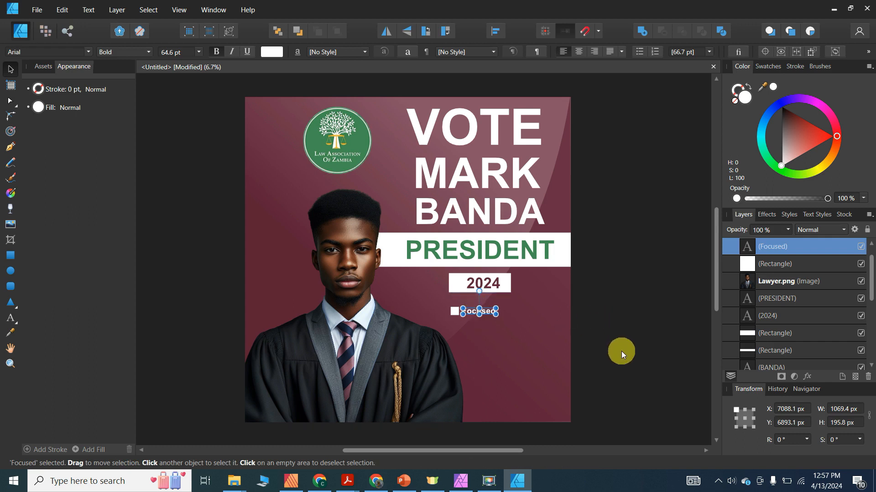
{"action": "left_click", "coordinate": [623, 367]}
{"action": "left_click", "coordinate": [484, 313]}
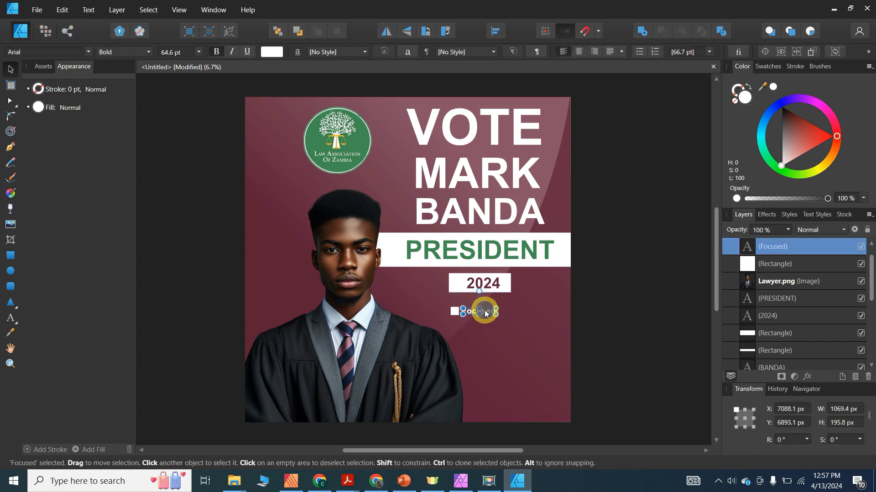
{"action": "left_click_drag", "start_coordinate": [485, 311], "coordinate": [486, 314]}
{"action": "left_click_drag", "start_coordinate": [609, 350], "coordinate": [404, 298]}
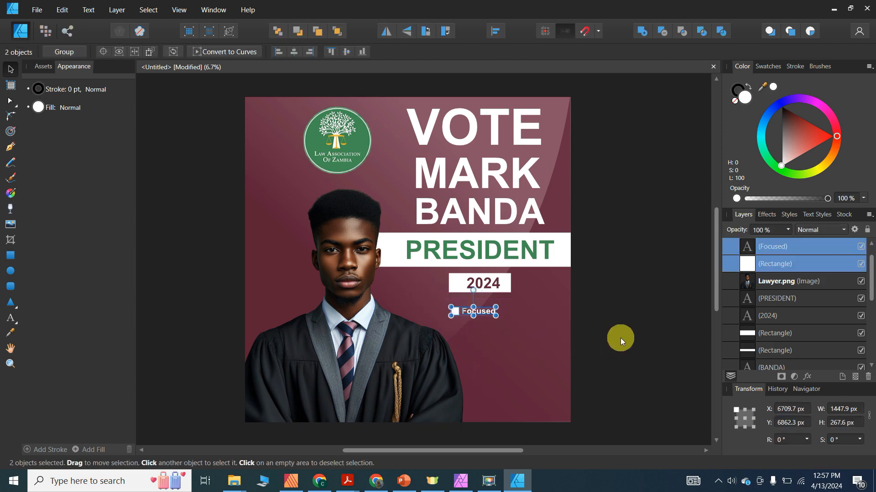
{"action": "key", "text": "ctrl+g"}
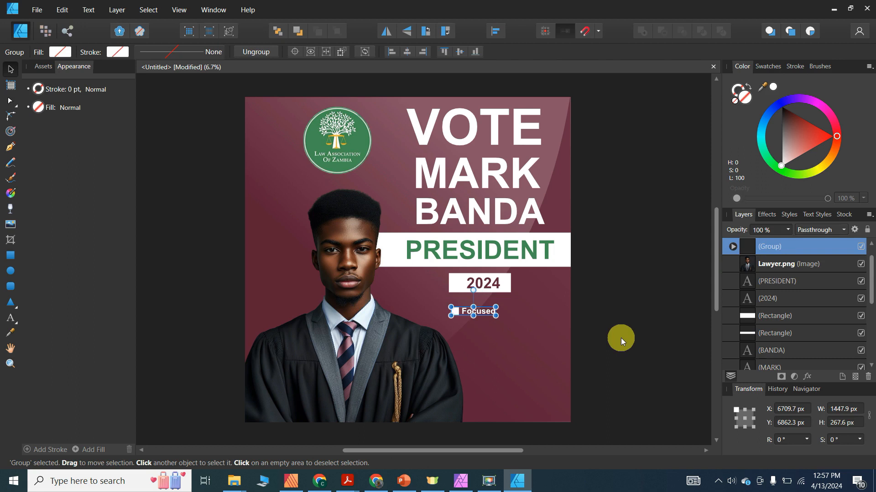
- Duplicate the grouped row with Ctrl+J into evenly spaced checklist rows beneath it
{"action": "key", "text": "ctrl+j"}
{"action": "left_click_drag", "start_coordinate": [491, 314], "coordinate": [493, 332]}
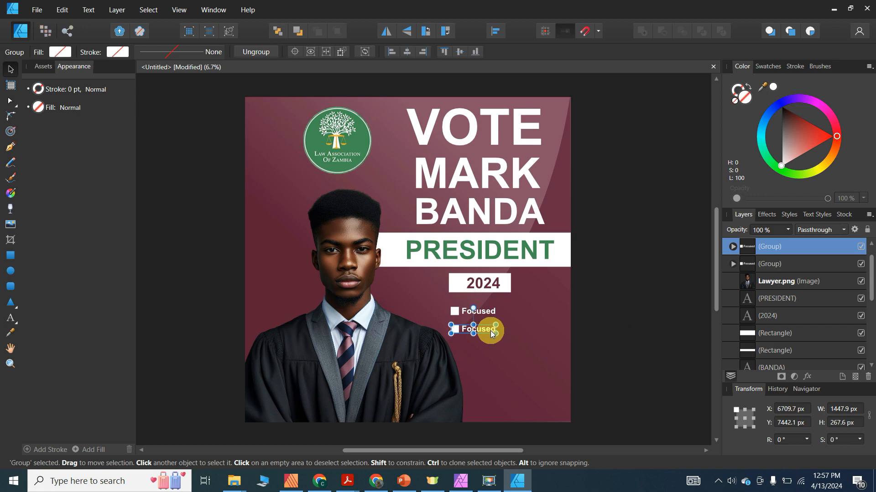
{"action": "key", "text": "ctrl+j"}
{"action": "key", "text": "ctrl+j"}
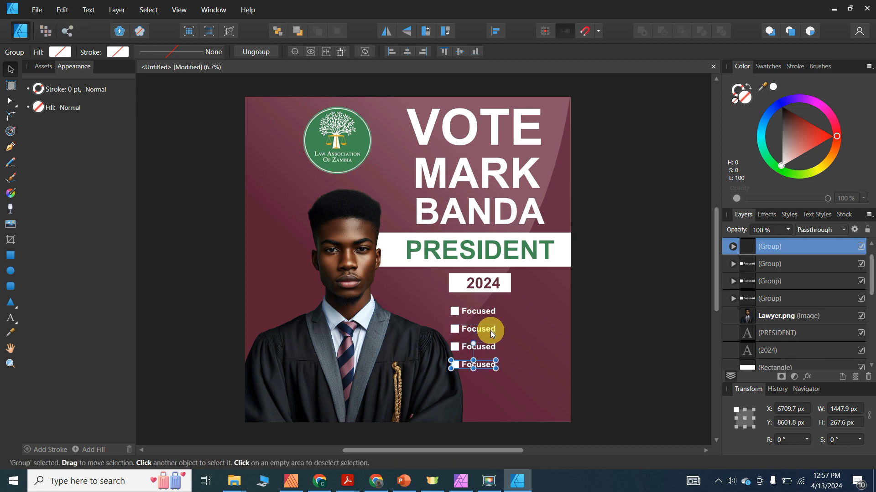
{"action": "key", "text": "ctrl+j"}
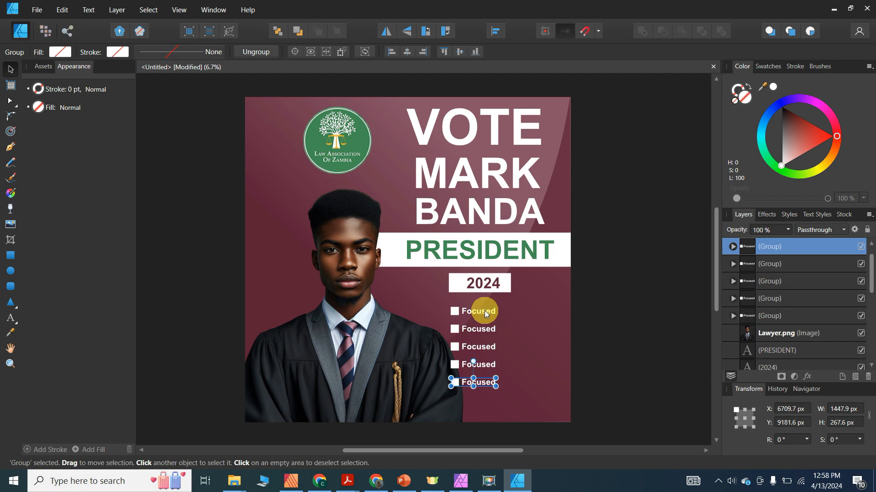
{"action": "left_click", "coordinate": [487, 328]}
- Rename the second, third and fourth rows to Determined, Hardworking and Professional
{"action": "left_click", "coordinate": [488, 328]}
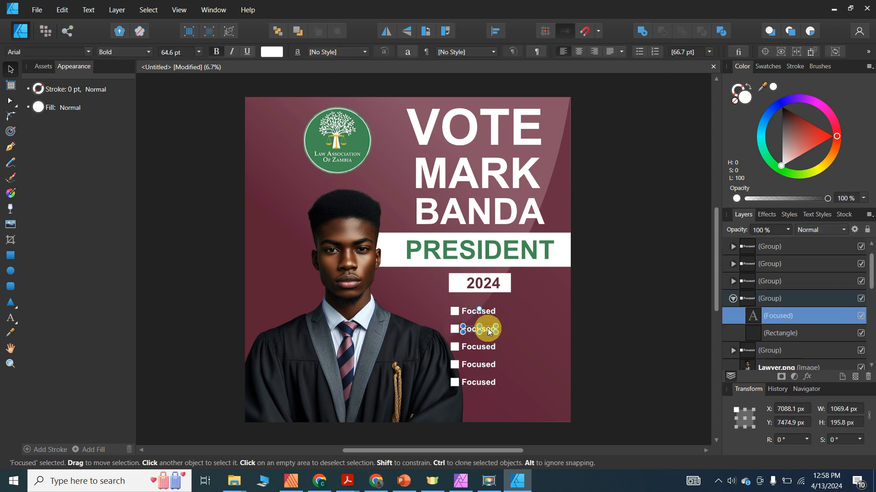
{"action": "double_click", "coordinate": [488, 329]}
{"action": "key", "text": "ctrl+a"}
{"action": "type", "text": "Determined"}
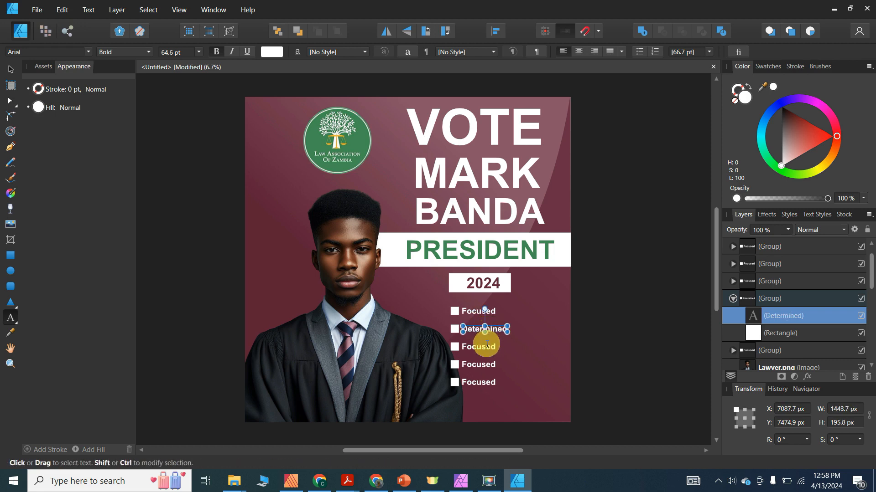
{"action": "left_click", "coordinate": [487, 346]}
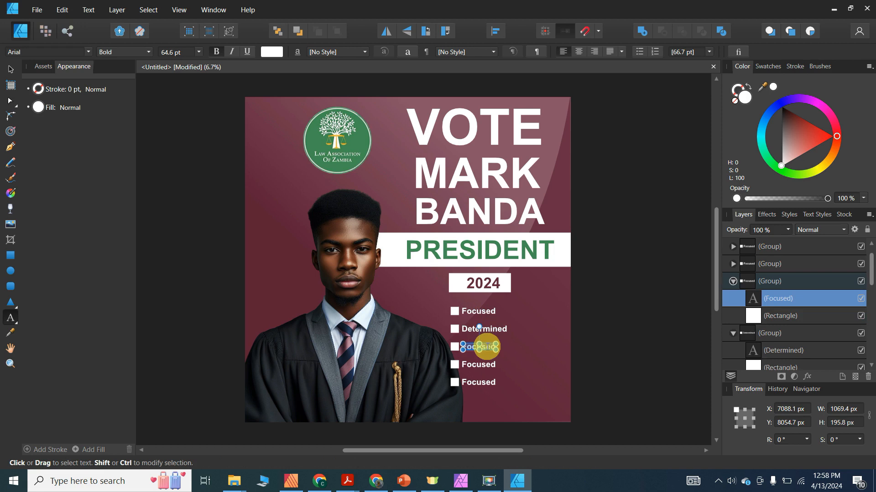
{"action": "type", "text": "Hardwo"}
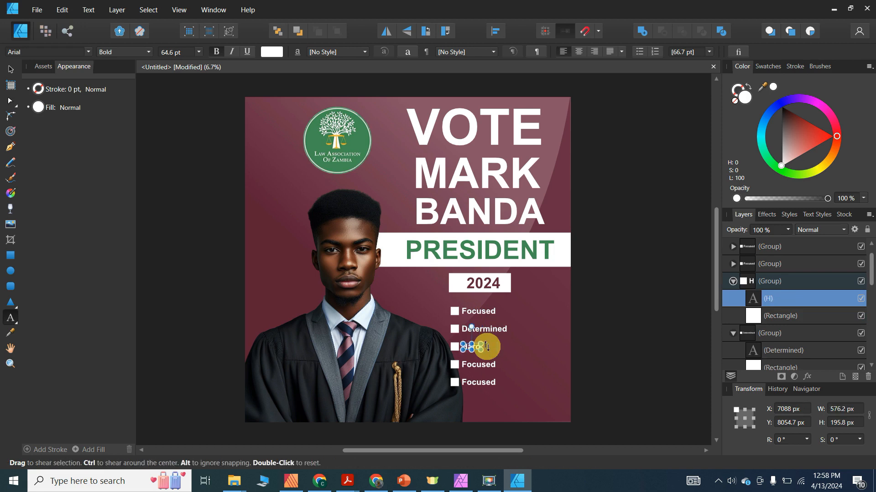
{"action": "type", "text": "rking"}
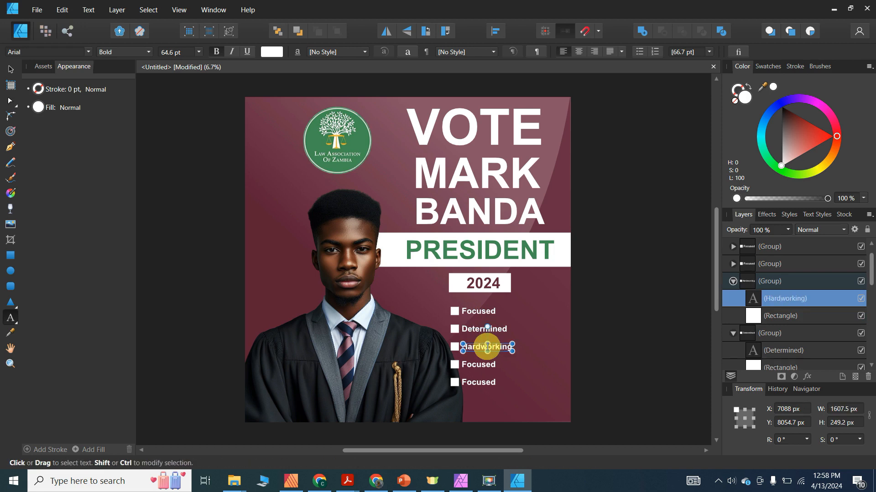
{"action": "double_click", "coordinate": [486, 364]}
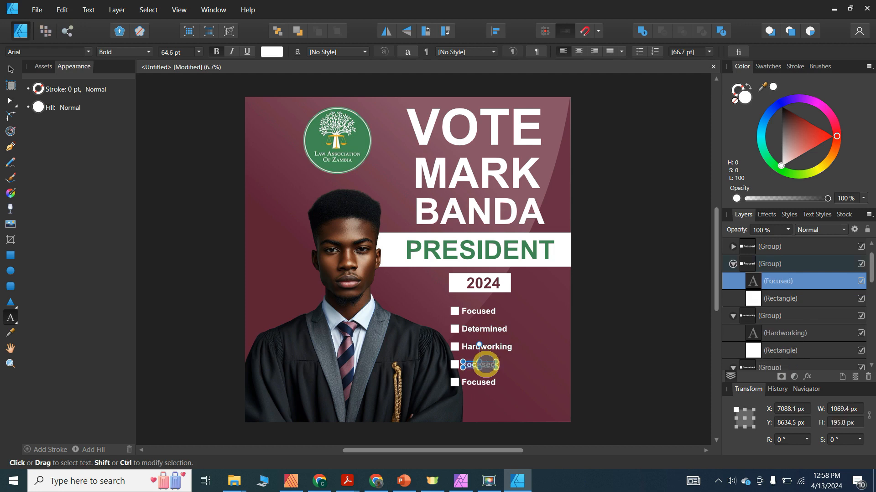
{"action": "type", "text": "Professional"}
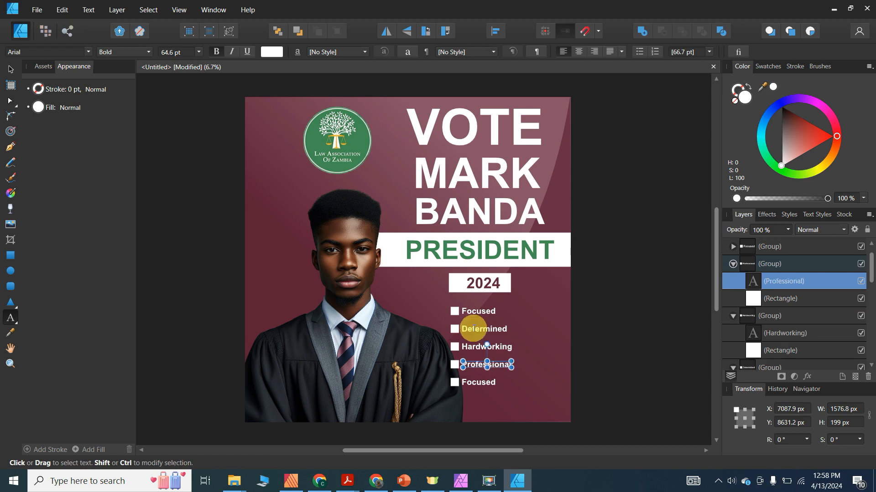
{"action": "key", "text": "Escape"}
- Remove the fifth checklist row and move the four items up beneath the 2024 box
{"action": "left_click", "coordinate": [8, 68]}
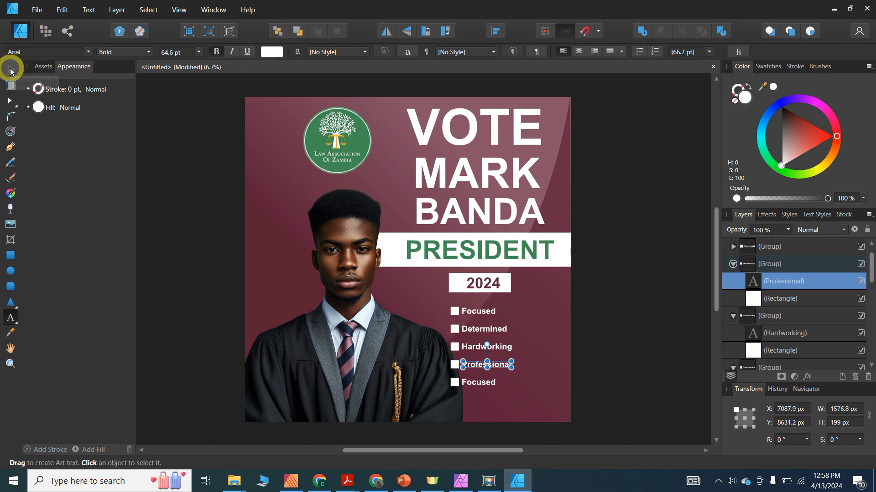
{"action": "left_click", "coordinate": [478, 365]}
{"action": "left_click", "coordinate": [487, 385]}
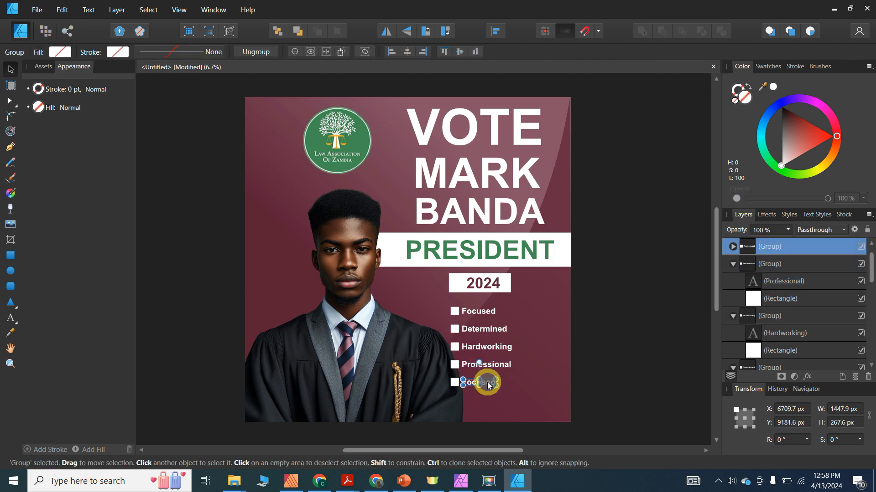
{"action": "double_click", "coordinate": [487, 383]}
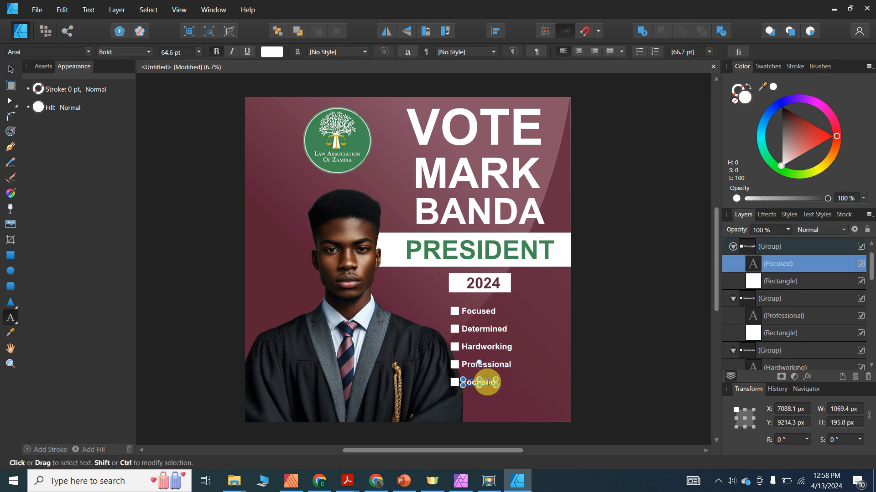
{"action": "type", "text": "Sin"}
{"action": "key", "text": "BackSpace"}
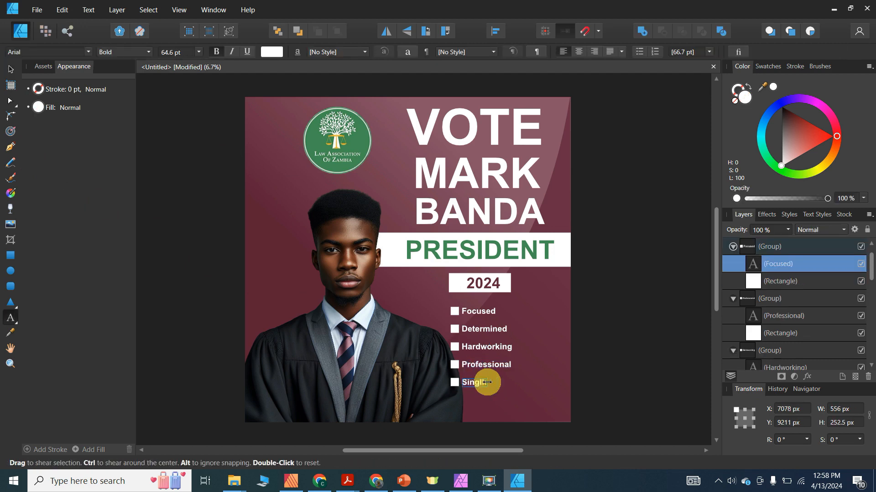
{"action": "left_click", "coordinate": [10, 69]}
{"action": "left_click", "coordinate": [551, 381]}
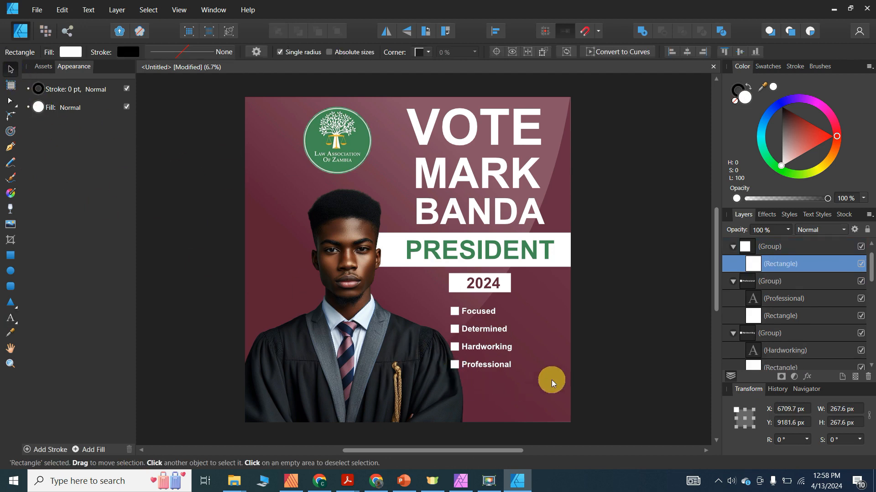
{"action": "left_click_drag", "start_coordinate": [589, 385], "coordinate": [474, 310]}
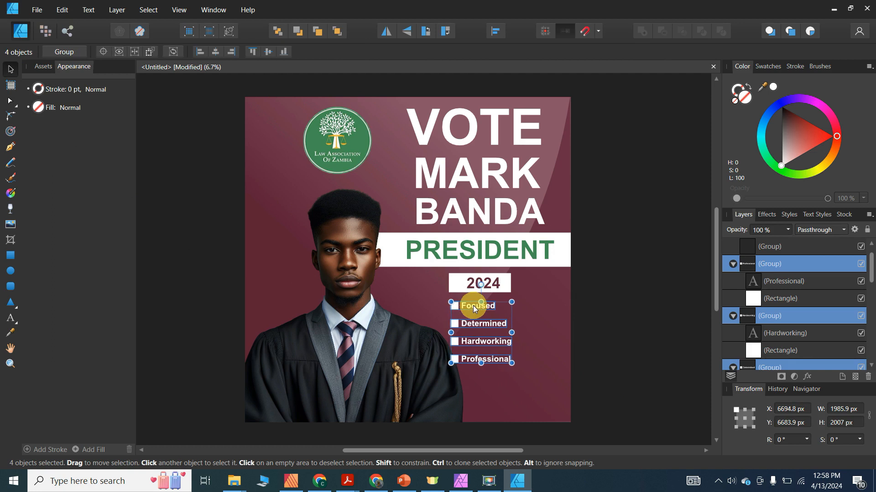
{"action": "left_click", "coordinate": [625, 291]}
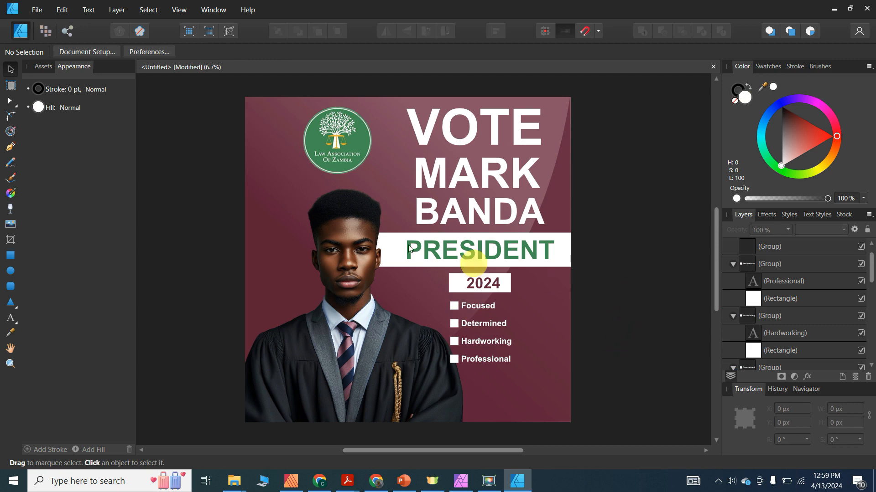
- Place the gavel photo law-4617873.jpg, drawing it out from the poster's top-left corner
{"action": "left_click", "coordinate": [37, 10]}
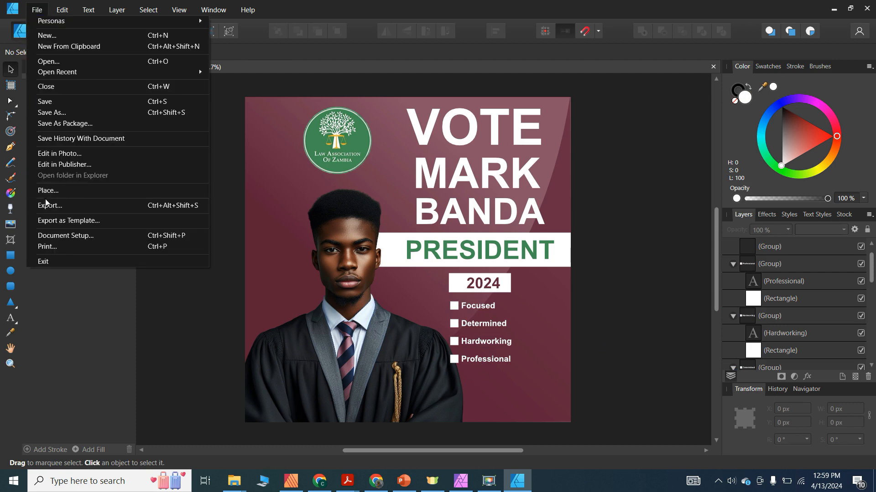
{"action": "left_click", "coordinate": [218, 189]}
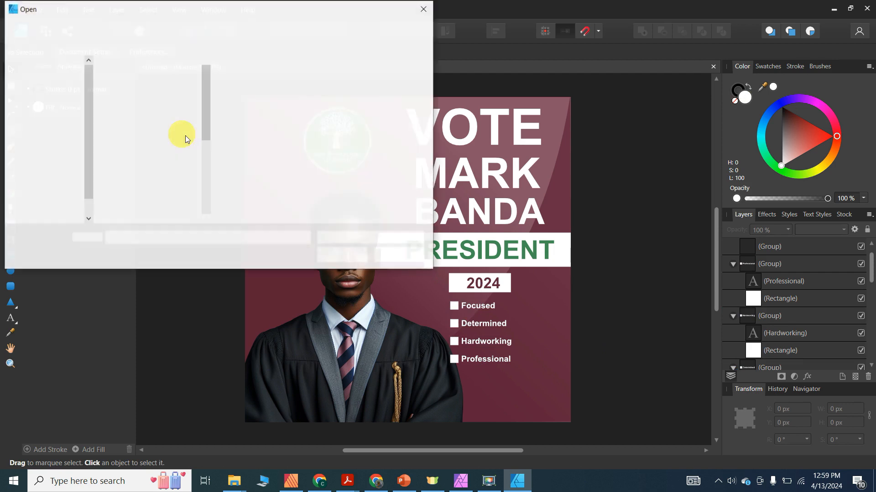
{"action": "left_click", "coordinate": [139, 182]}
{"action": "double_click", "coordinate": [139, 181]}
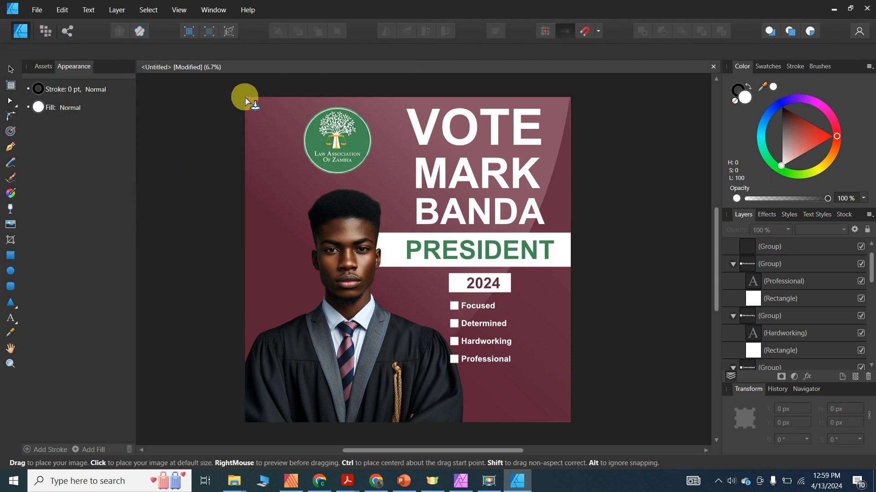
{"action": "left_click_drag", "start_coordinate": [245, 101], "coordinate": [538, 364]}
- Enlarge the gavel photo to about 16053.5 × 10680.4 px so it covers the square poster
{"action": "mouse_move", "coordinate": [443, 239]}
{"action": "left_mouse_down"}
{"action": "mouse_move", "coordinate": [446, 305]}
{"action": "mouse_move", "coordinate": [444, 239]}
{"action": "left_mouse_up"}
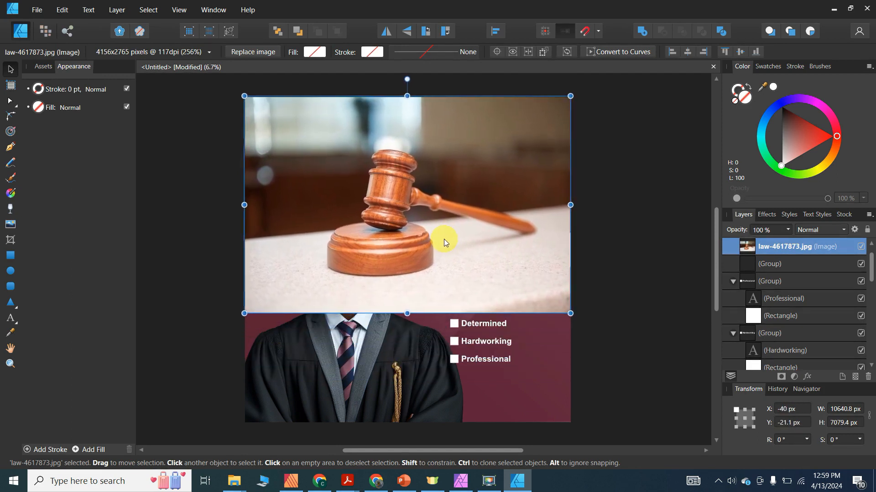
{"action": "left_click_drag", "start_coordinate": [244, 313], "coordinate": [203, 404]}
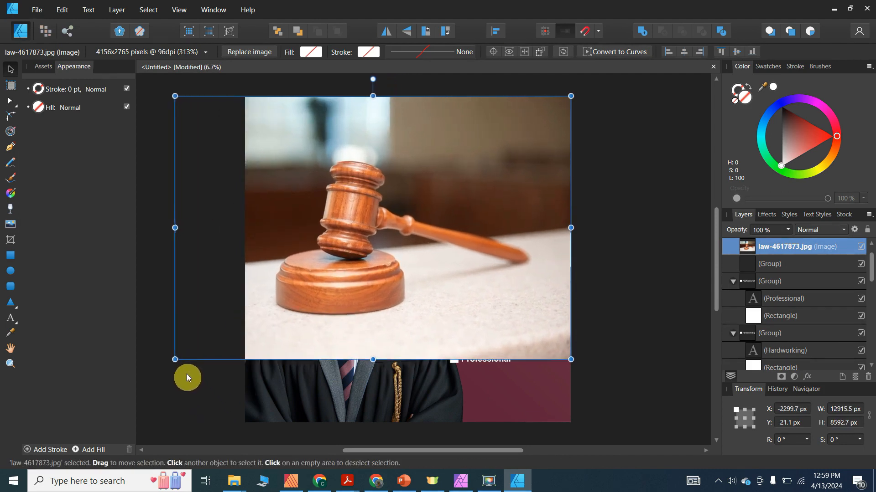
{"action": "left_click_drag", "start_coordinate": [175, 360], "coordinate": [195, 454]}
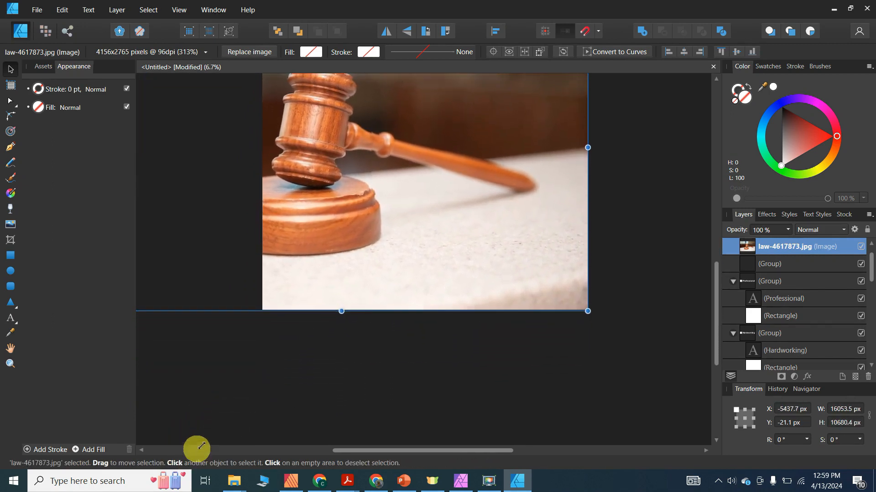
{"action": "scroll", "coordinate": [595, 371], "scroll_direction": "up", "scroll_amount": 3}
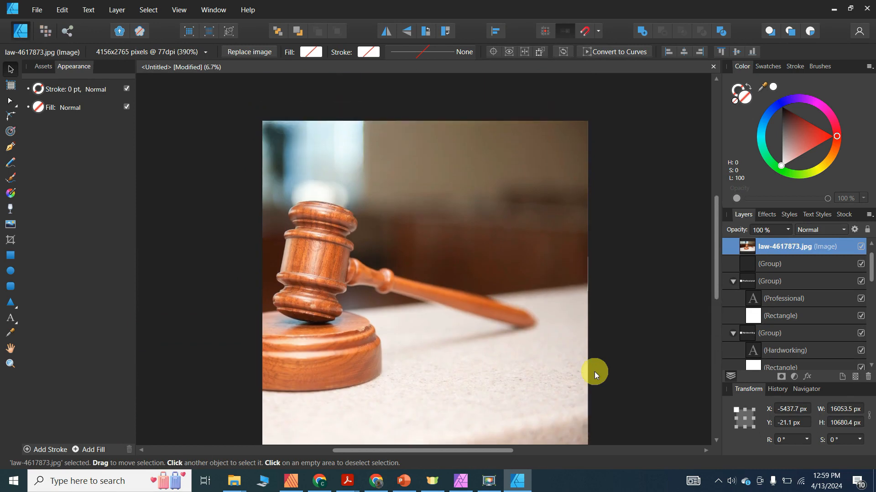
{"action": "scroll", "coordinate": [425, 324], "scroll_direction": "down", "scroll_amount": 1}
{"action": "left_click_drag", "start_coordinate": [360, 301], "coordinate": [441, 302]}
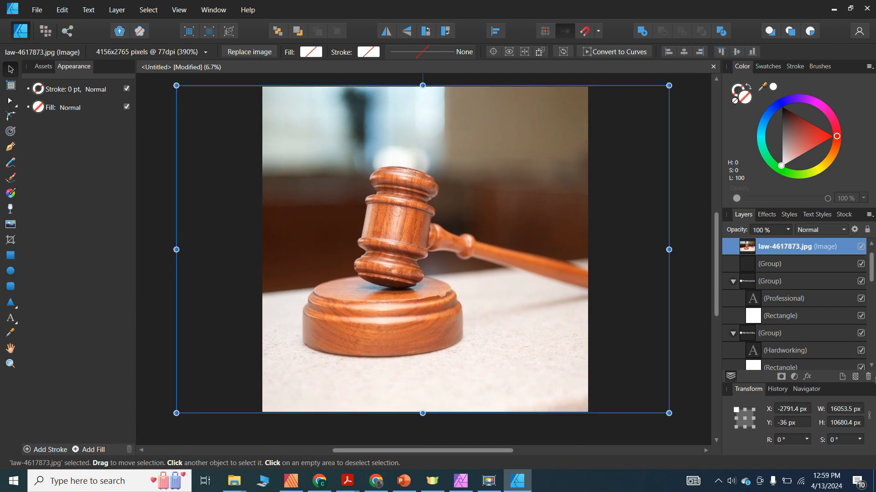
- Fade the gavel photo to 28% opacity
{"action": "left_click", "coordinate": [788, 229]}
{"action": "left_click_drag", "start_coordinate": [795, 242], "coordinate": [732, 242]}
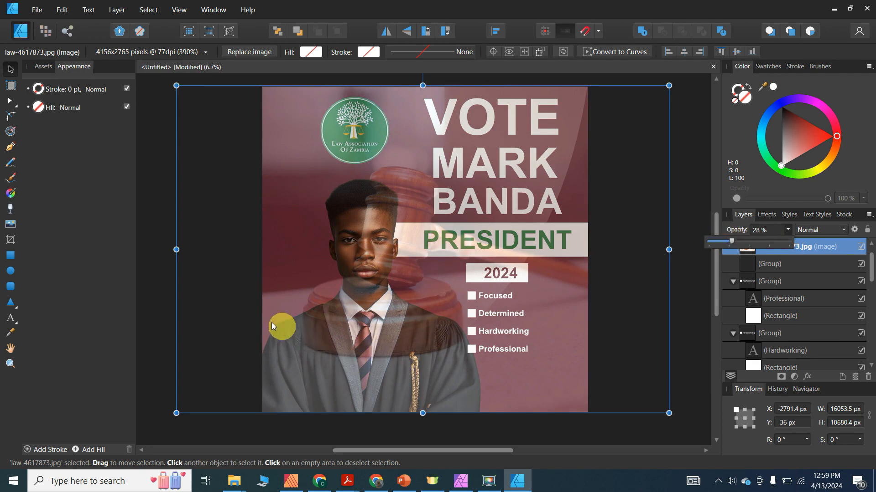
{"action": "left_click", "coordinate": [156, 165]}
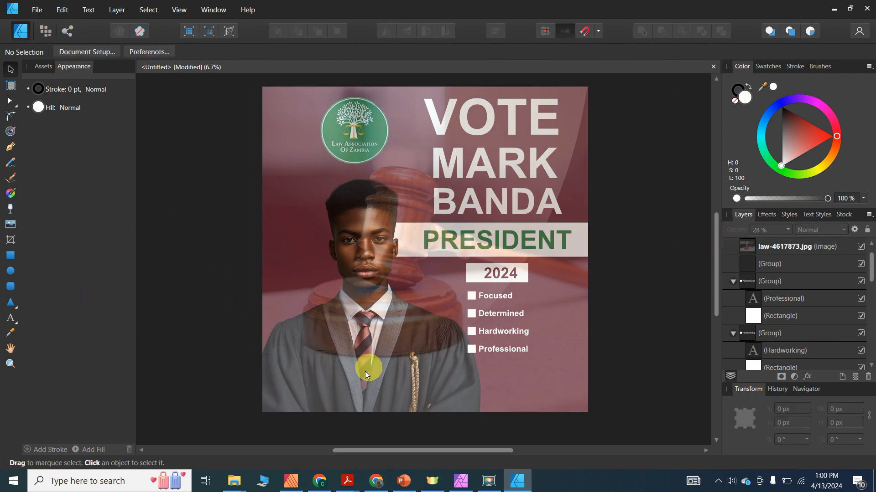
{"action": "left_click", "coordinate": [354, 380]}
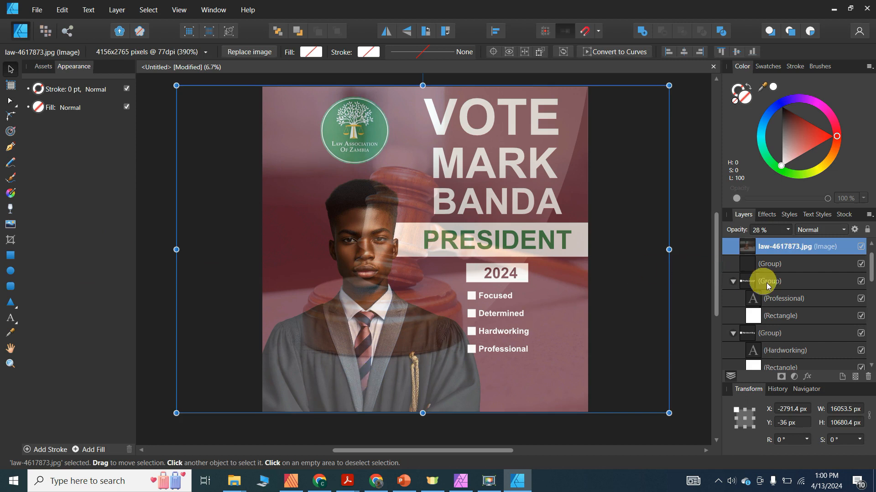
- Bring Lawyer.png in front of the gavel photo and lock the gavel layer
{"action": "left_click_drag", "start_coordinate": [871, 266], "coordinate": [872, 341]}
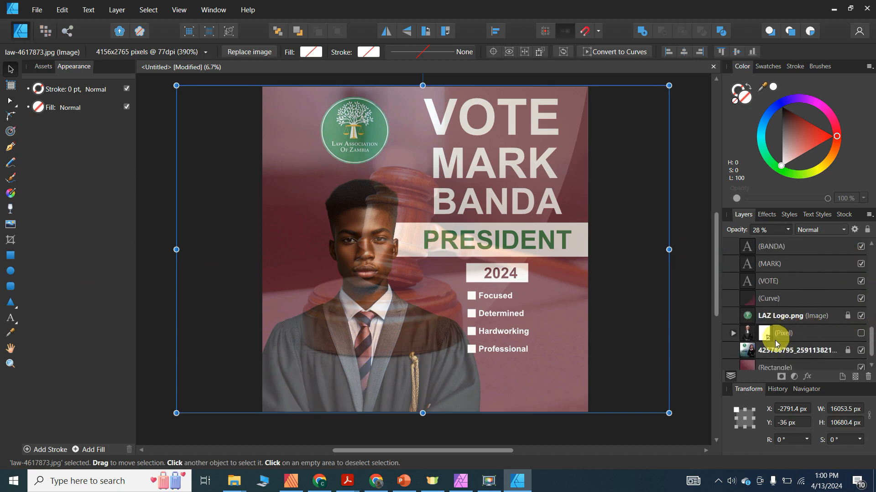
{"action": "left_click_drag", "start_coordinate": [872, 325], "coordinate": [865, 299]}
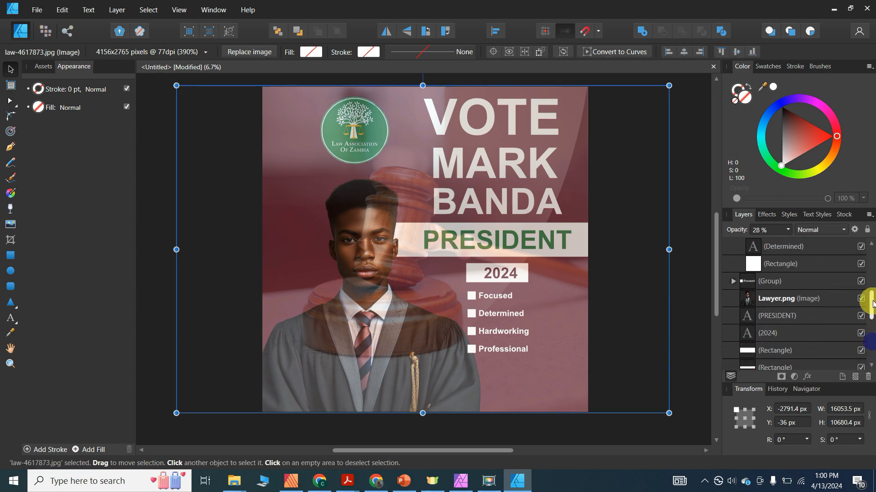
{"action": "left_click", "coordinate": [793, 300]}
{"action": "left_click", "coordinate": [340, 31]}
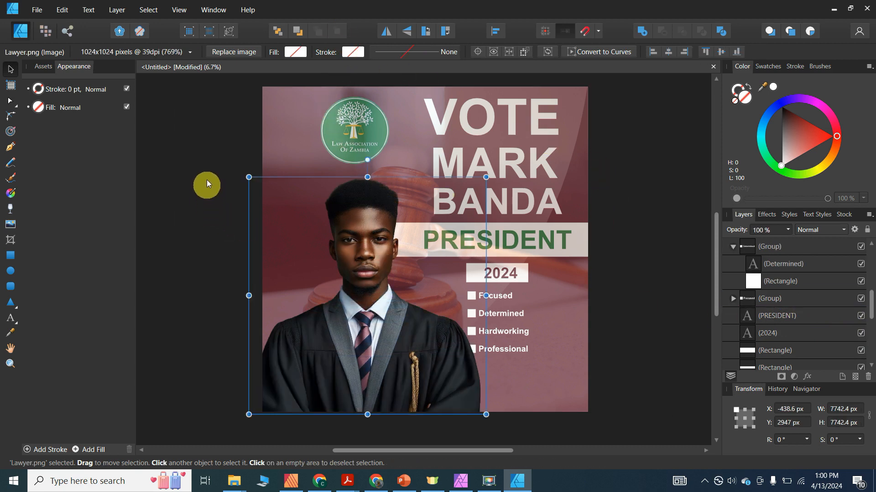
{"action": "left_click", "coordinate": [201, 158]}
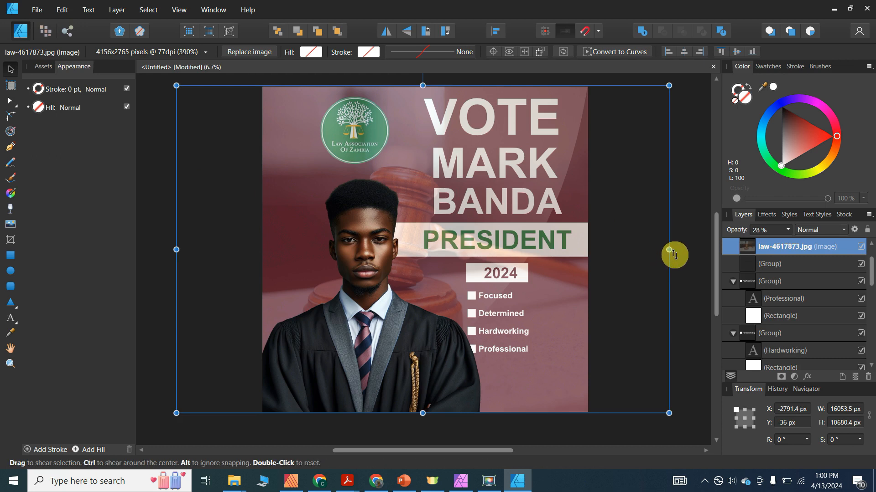
{"action": "left_click", "coordinate": [866, 229]}
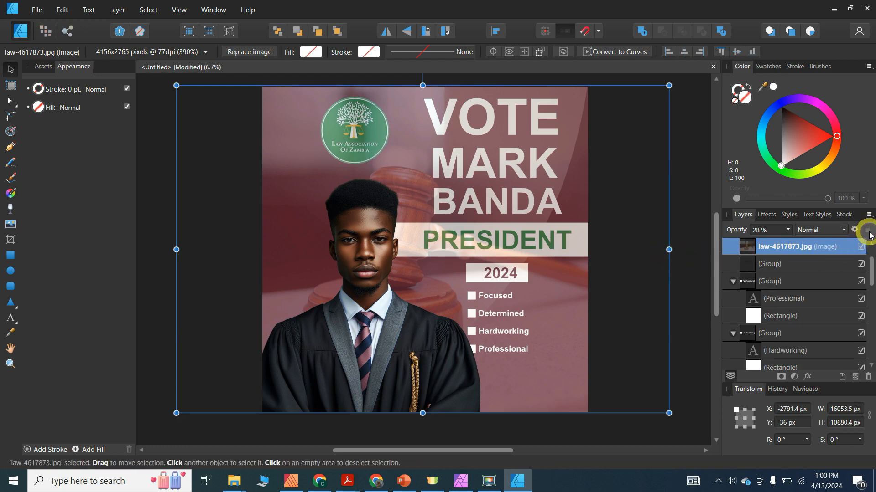
- Bring the PRESIDENT banner above the photo, with the lawyer portrait overlapping it
{"action": "left_click", "coordinate": [631, 270]}
{"action": "left_click", "coordinate": [508, 254]}
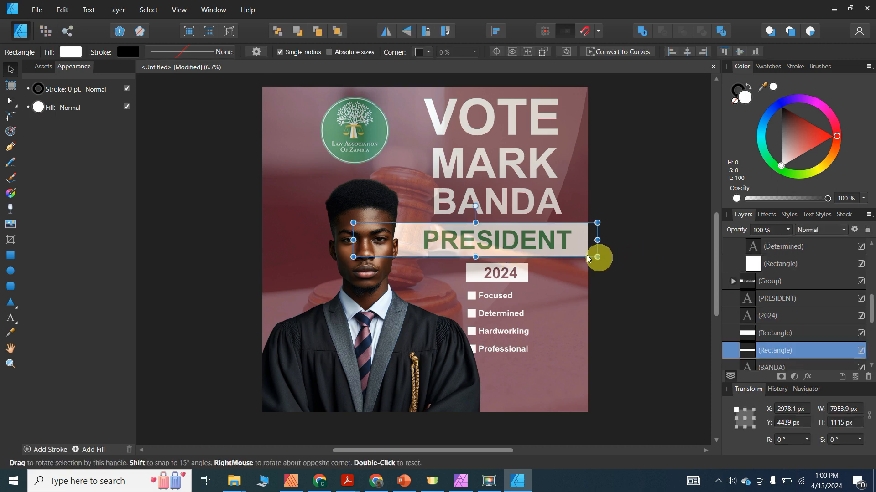
{"action": "left_click", "coordinate": [551, 246], "text": "shift"}
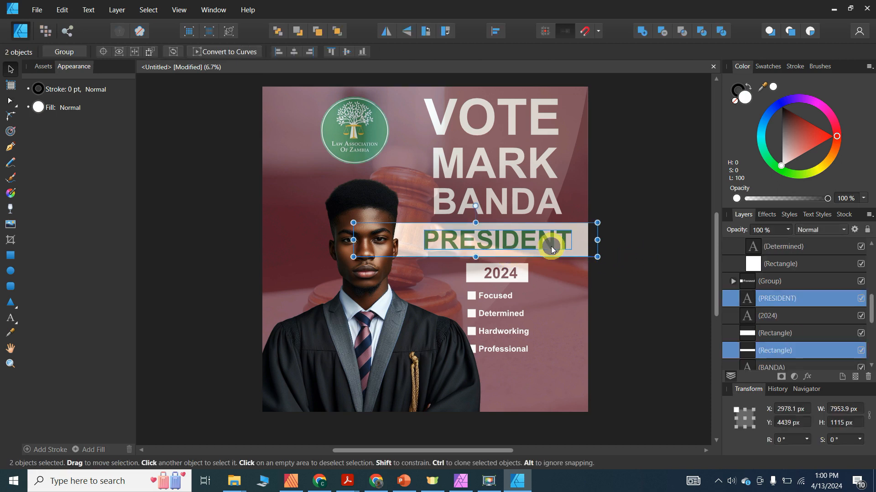
{"action": "left_click", "coordinate": [343, 31]}
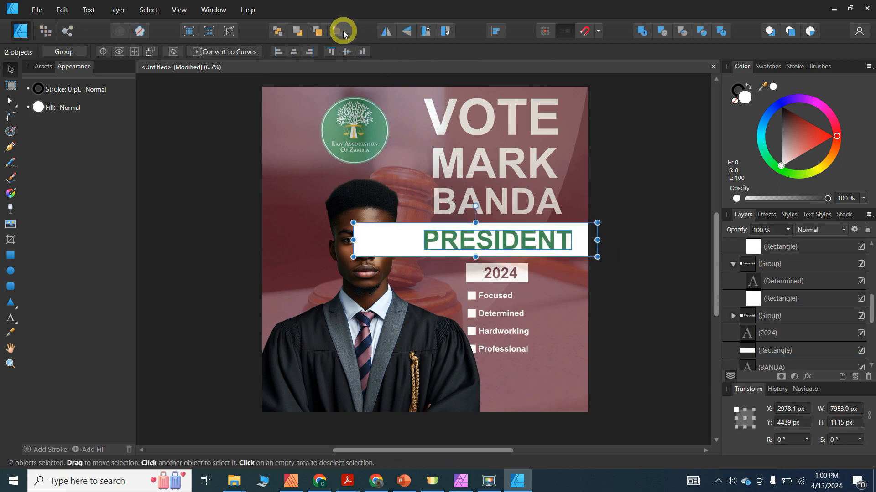
{"action": "left_click", "coordinate": [355, 198]}
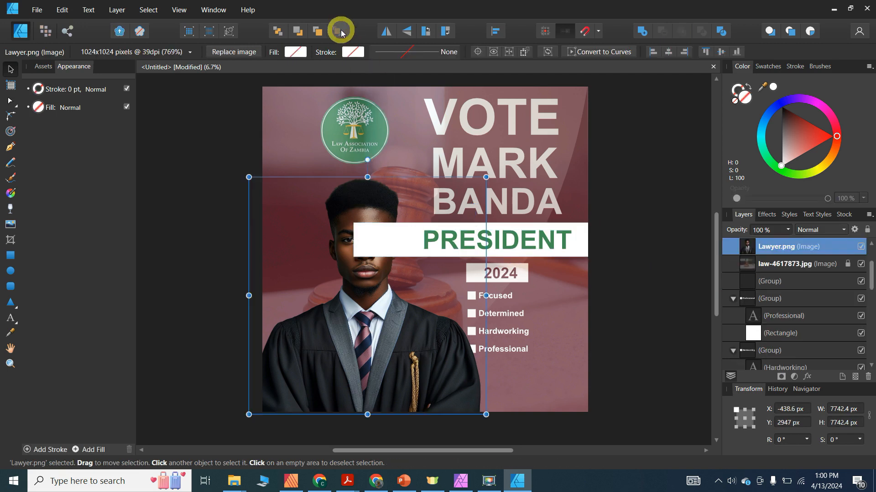
{"action": "left_click", "coordinate": [341, 30]}
{"action": "left_click", "coordinate": [202, 163]}
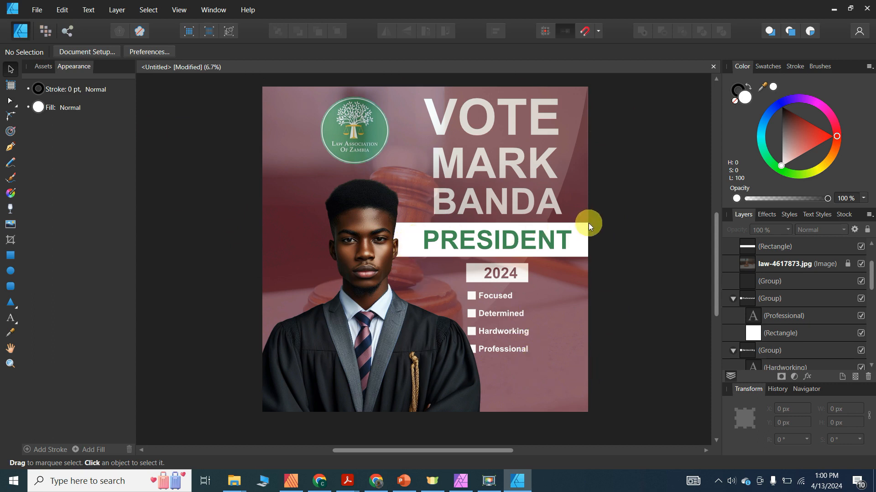
{"action": "left_click_drag", "start_coordinate": [647, 220], "coordinate": [419, 184]}
{"action": "left_click_drag", "start_coordinate": [404, 106], "coordinate": [401, 86]}
{"action": "left_click", "coordinate": [338, 31]}
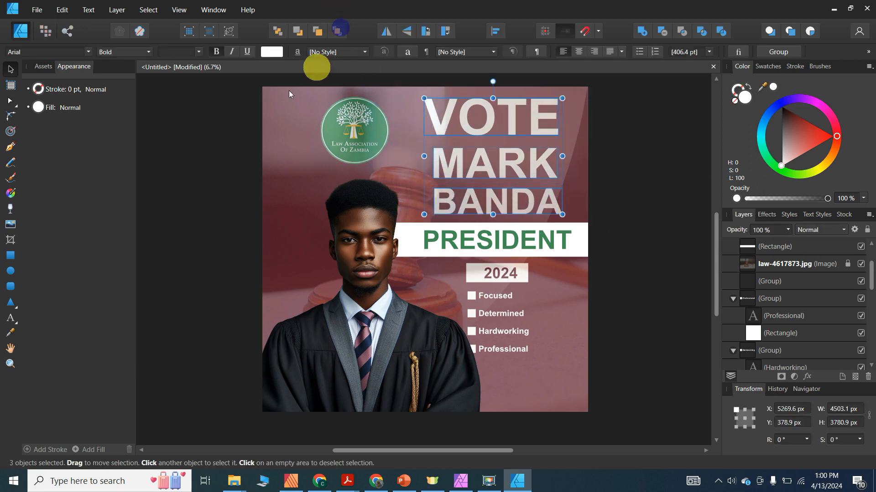
{"action": "left_click", "coordinate": [192, 209]}
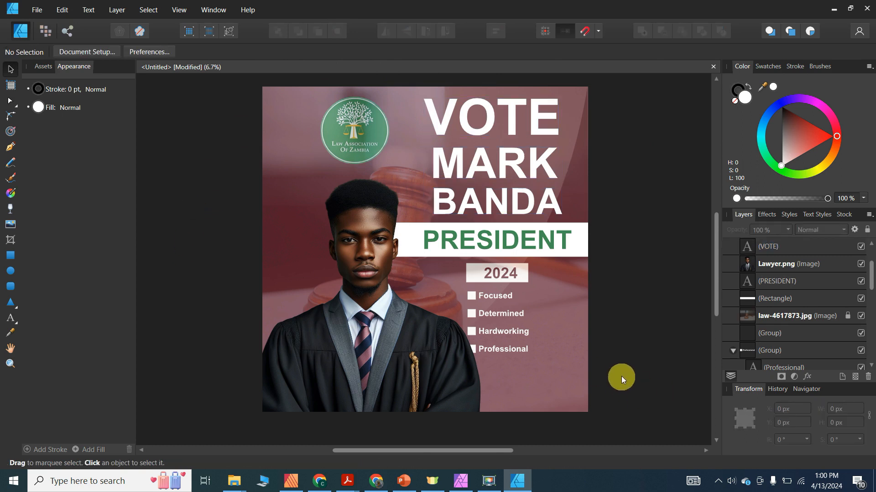
{"action": "left_click_drag", "start_coordinate": [621, 374], "coordinate": [440, 256]}
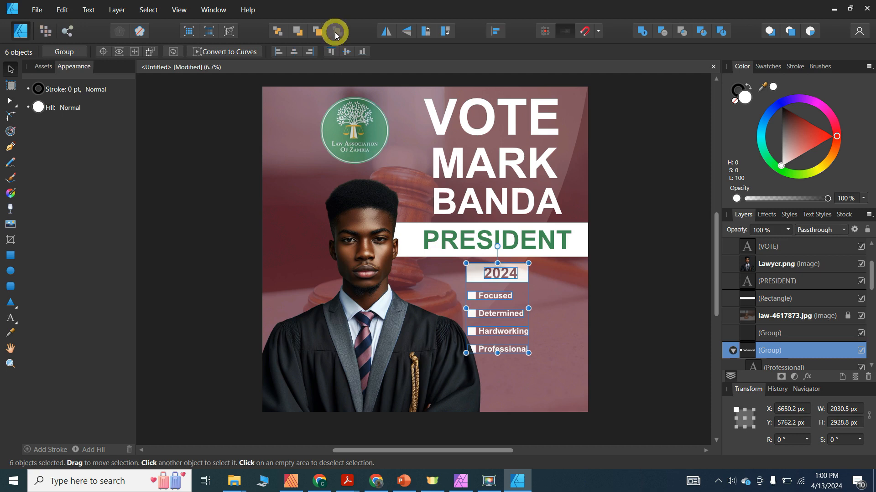
{"action": "left_click", "coordinate": [336, 32]}
{"action": "left_click", "coordinate": [208, 122]}
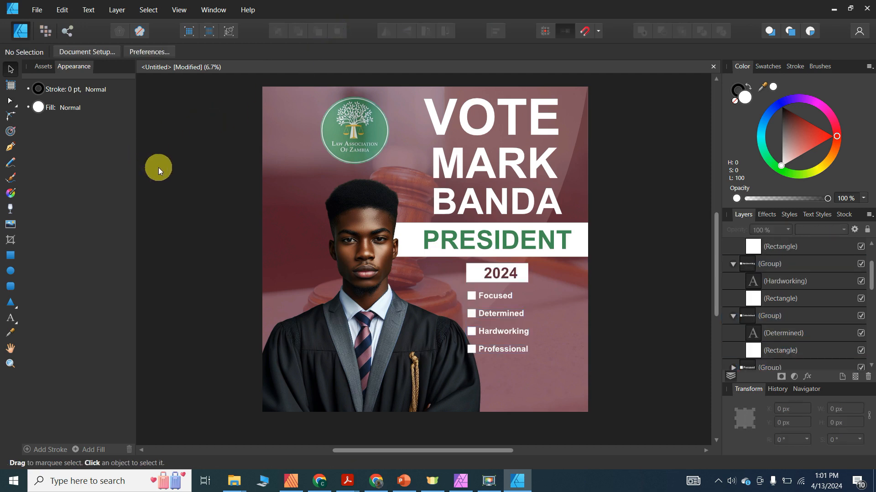
{"action": "left_click_drag", "start_coordinate": [871, 278], "coordinate": [869, 347]}
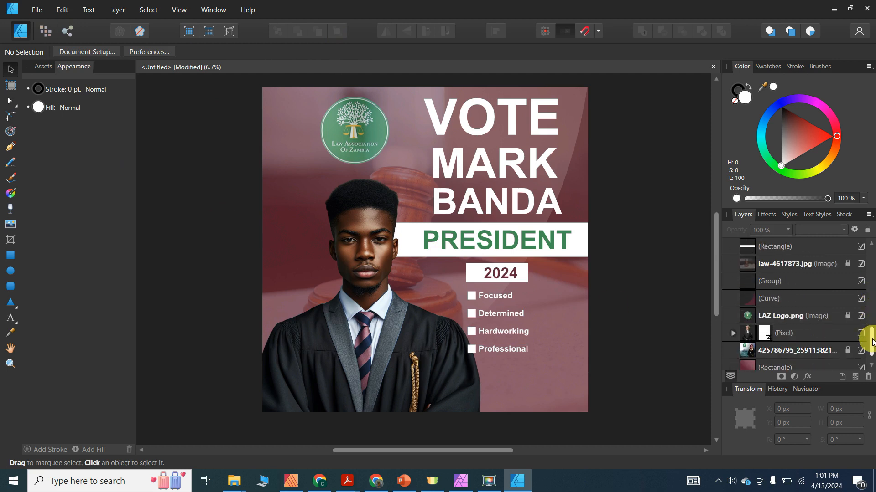
- Bring the translucent maroon curve to the front of all objects
{"action": "left_click", "coordinate": [784, 305]}
{"action": "left_click", "coordinate": [337, 31]}
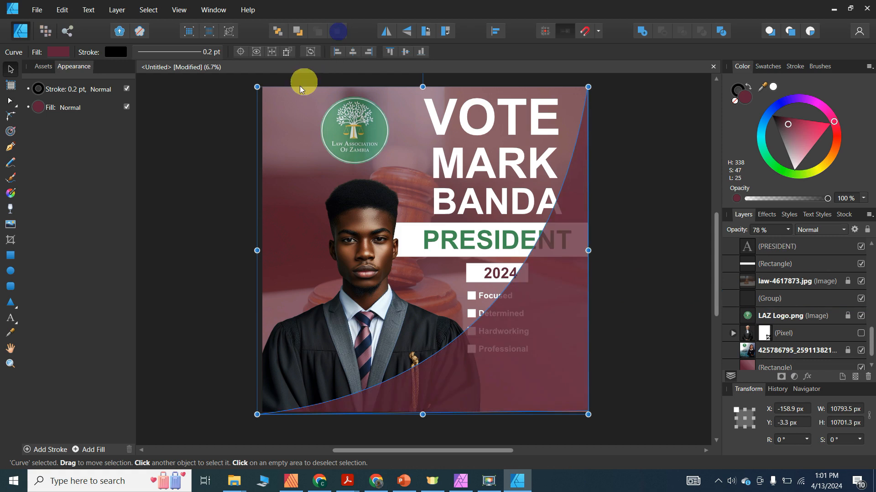
{"action": "left_click", "coordinate": [217, 158]}
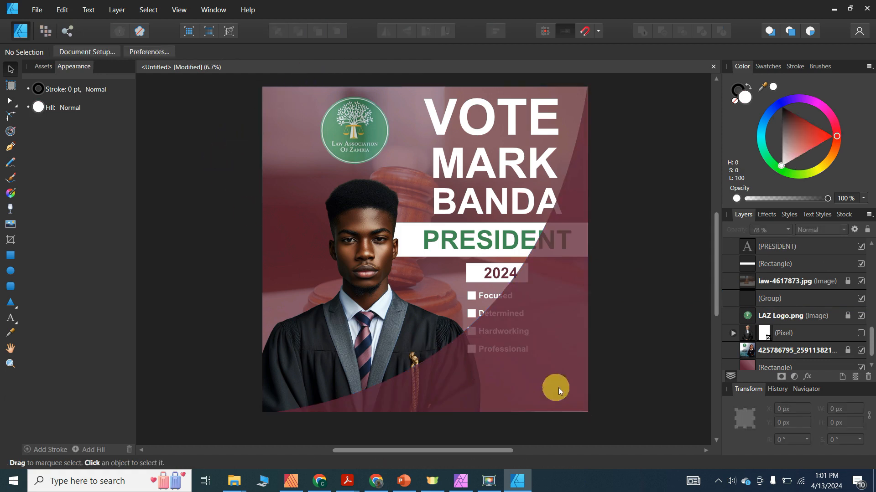
{"action": "left_click_drag", "start_coordinate": [870, 337], "coordinate": [863, 215]}
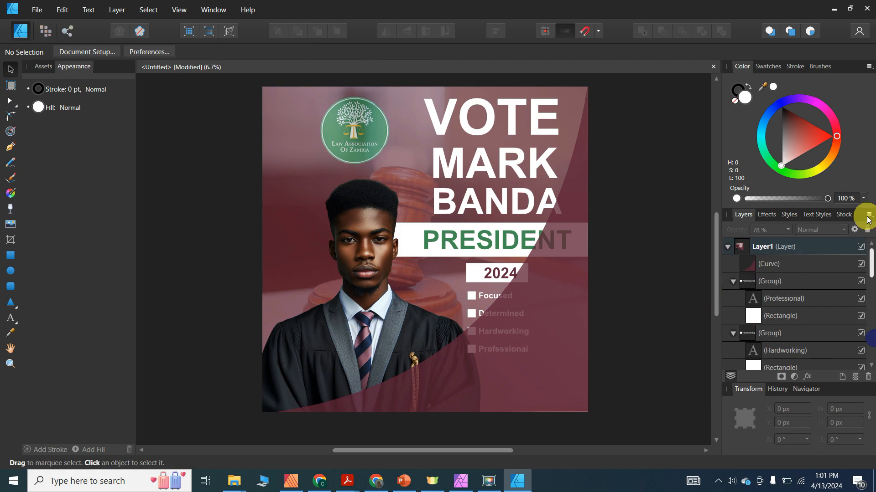
- Move the curve back seven levels so the checklist, 2024 box and BANDA text sit above it
{"action": "left_click", "coordinate": [794, 269]}
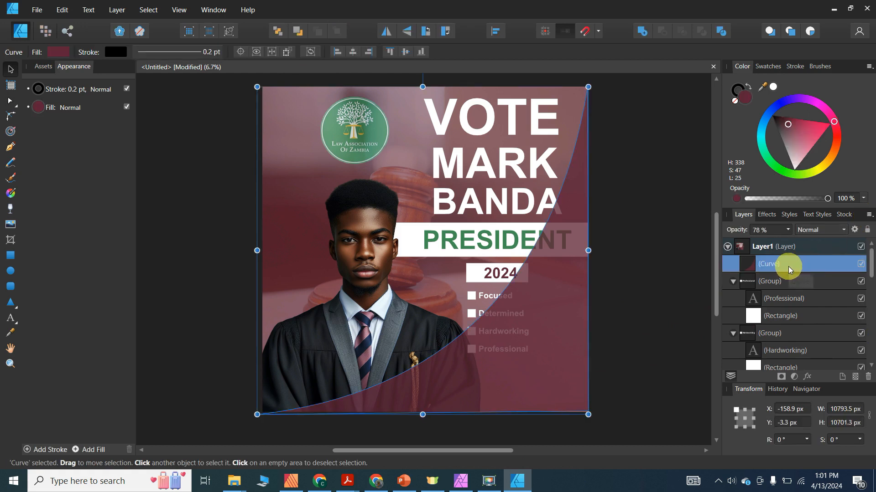
{"action": "left_click", "coordinate": [298, 33]}
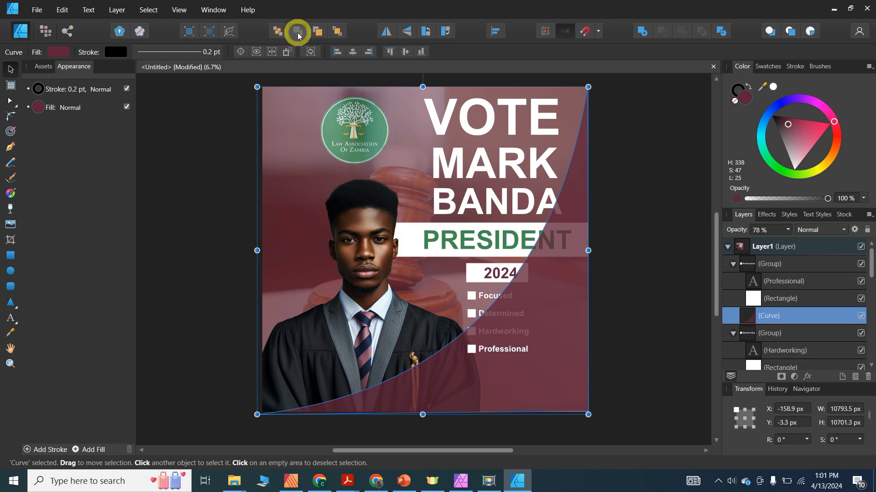
{"action": "left_click", "coordinate": [297, 33]}
{"action": "left_click", "coordinate": [297, 33]}
{"action": "left_click", "coordinate": [297, 32]}
{"action": "left_click", "coordinate": [297, 32]}
{"action": "left_click", "coordinate": [297, 33]}
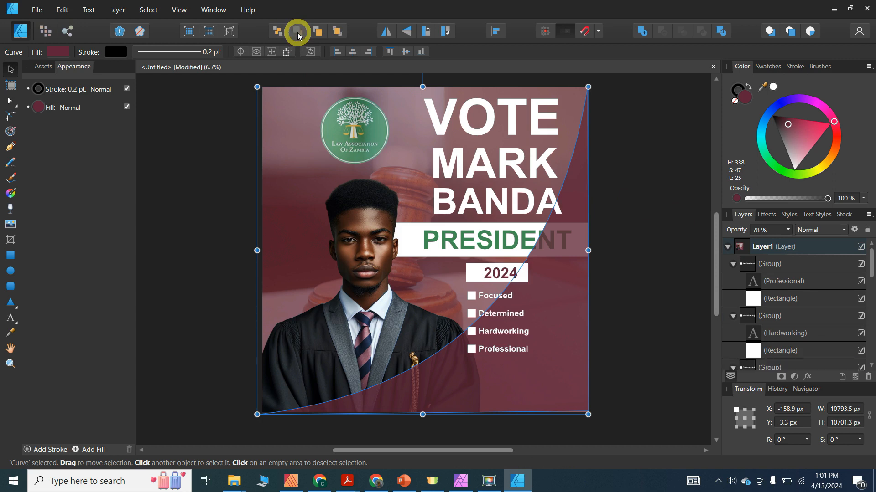
{"action": "left_click", "coordinate": [297, 33]}
{"action": "left_click", "coordinate": [191, 122]}
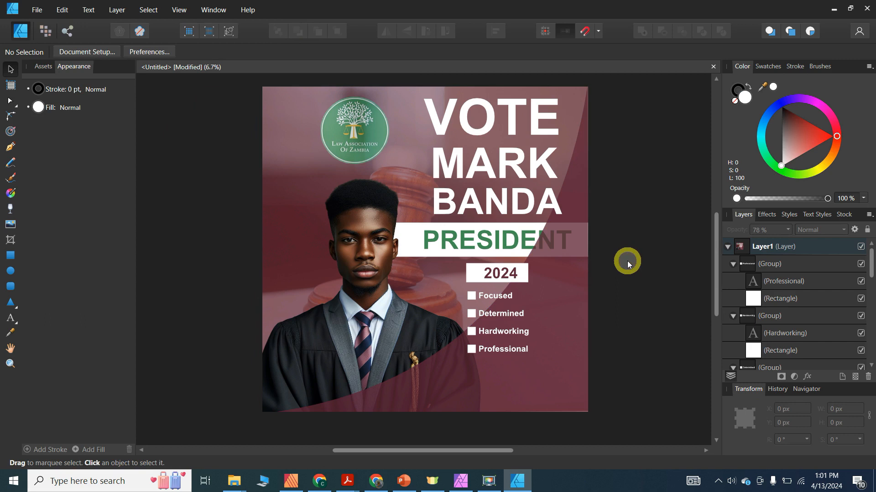
{"action": "left_click_drag", "start_coordinate": [628, 263], "coordinate": [327, 217]}
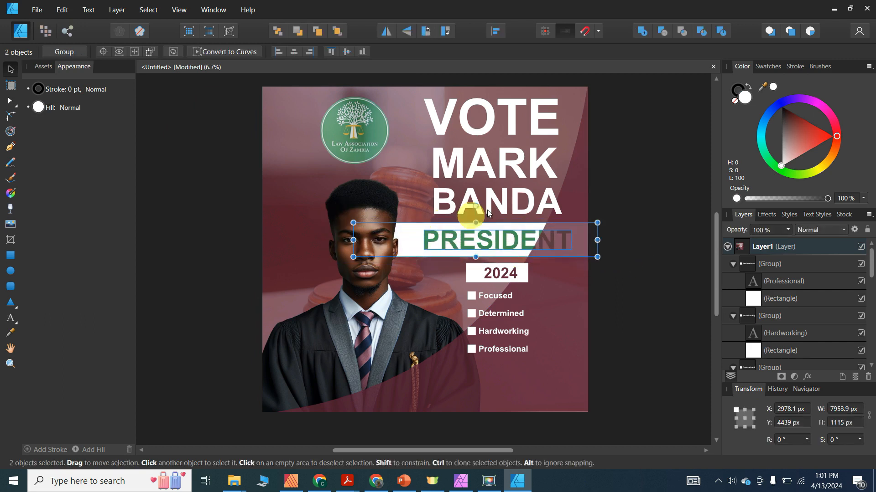
{"action": "left_click", "coordinate": [341, 35]}
{"action": "left_click", "coordinate": [348, 313]}
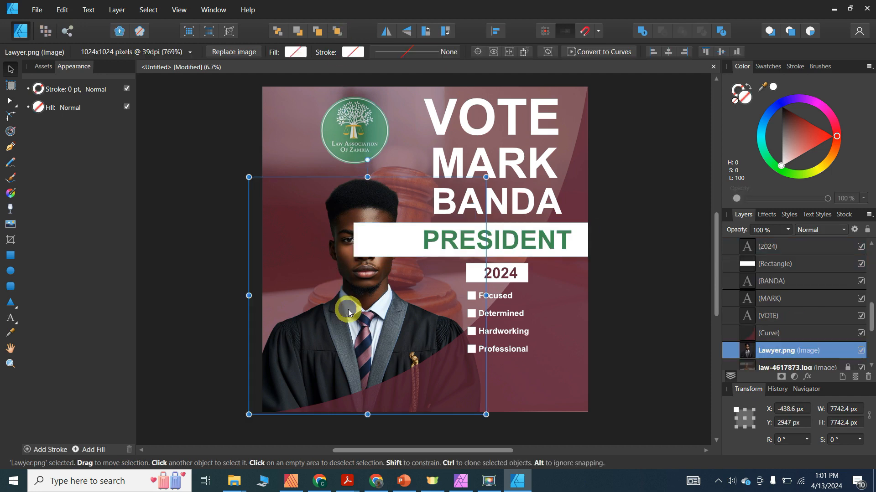
{"action": "left_click", "coordinate": [338, 30]}
{"action": "left_click", "coordinate": [175, 137]}
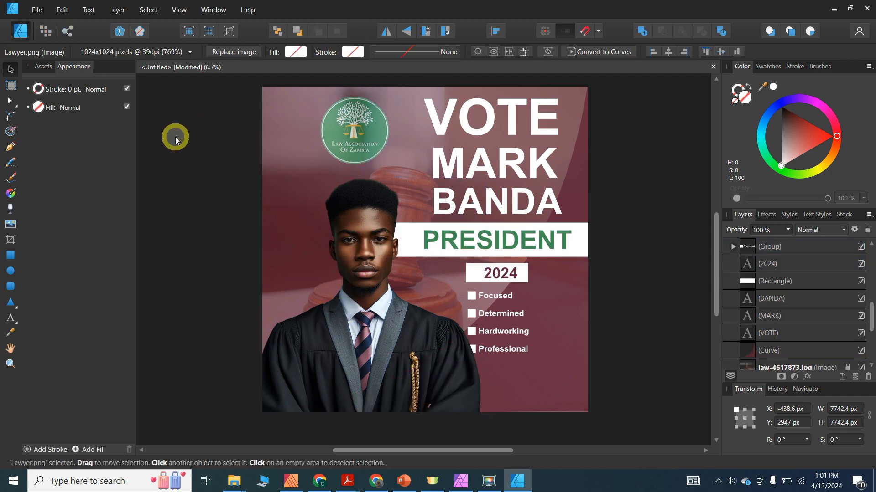
{"action": "left_click", "coordinate": [561, 390]}
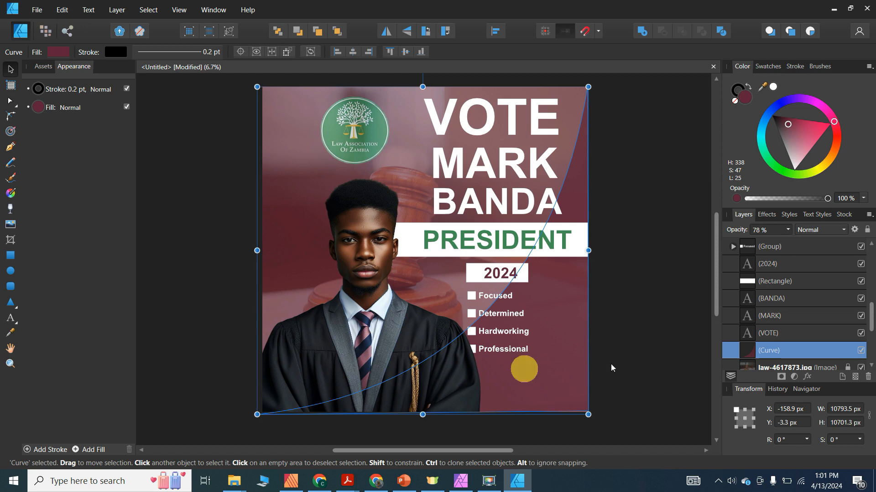
{"action": "left_click", "coordinate": [338, 34]}
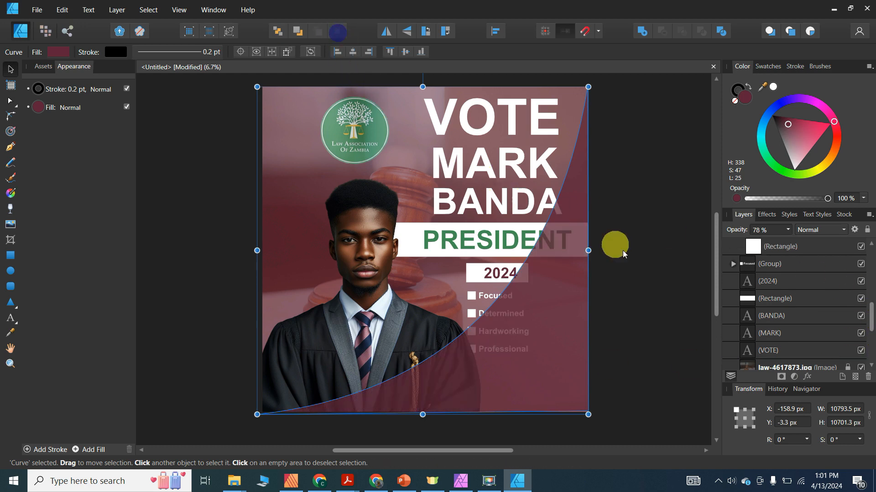
{"action": "left_click", "coordinate": [650, 300]}
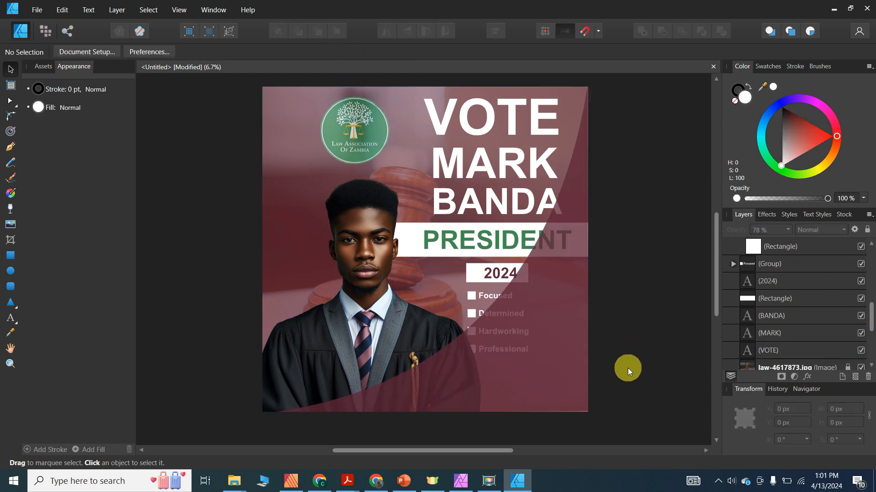
{"action": "left_click_drag", "start_coordinate": [628, 368], "coordinate": [447, 289]}
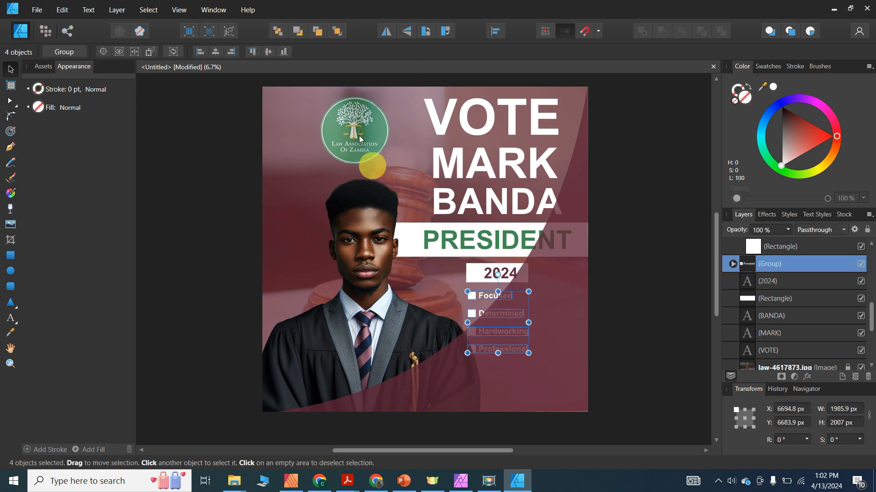
{"action": "left_click", "coordinate": [337, 31]}
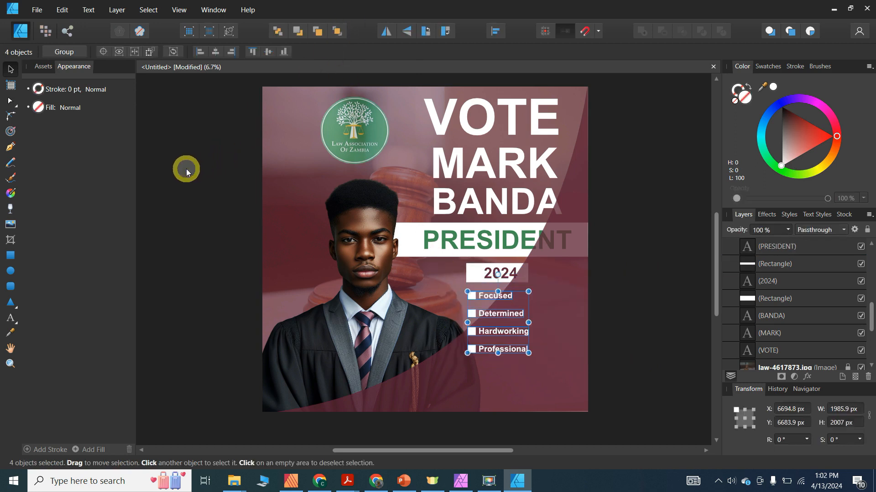
{"action": "left_click", "coordinate": [187, 169]}
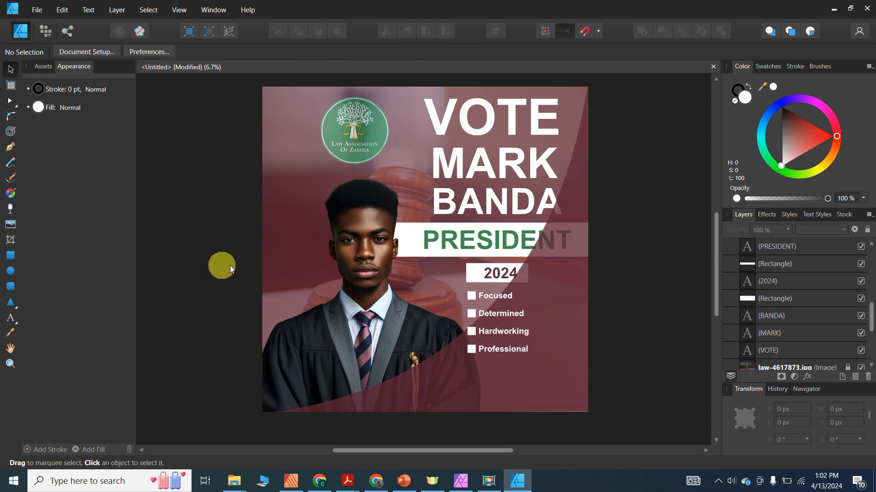